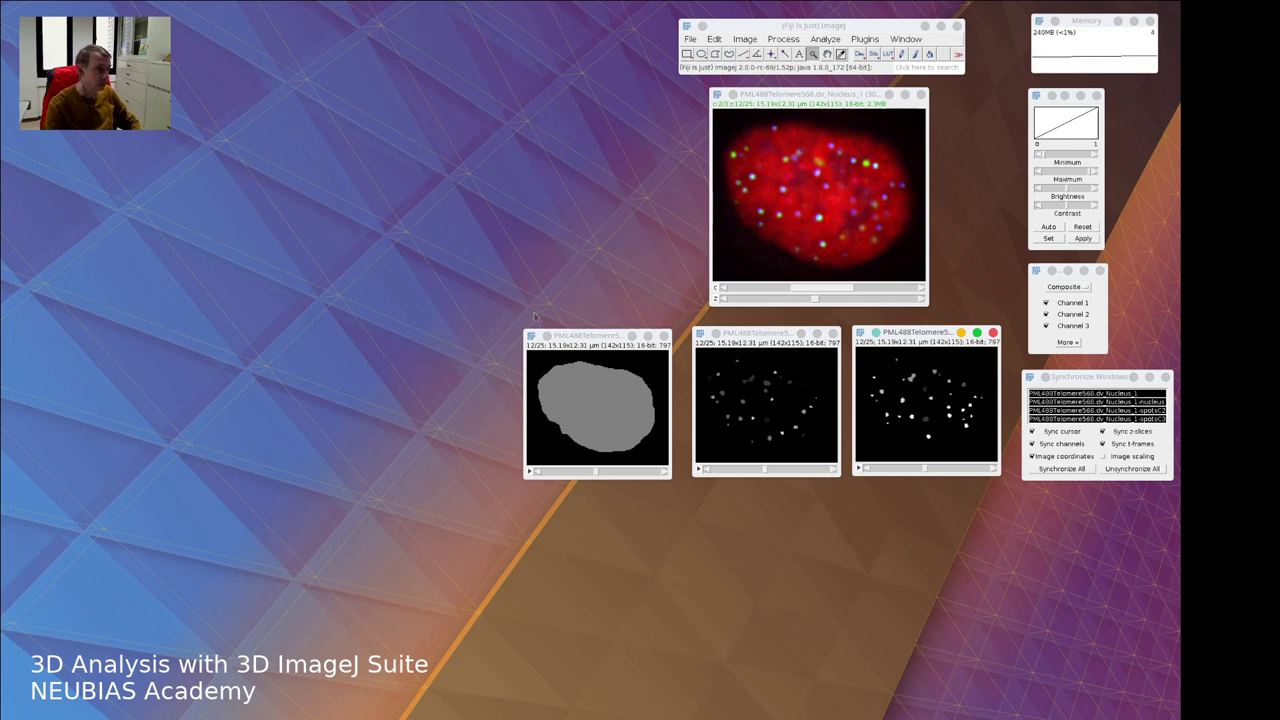
Apply the 3-3-2 RGB lookup table to the first grayscale spots label image, the one next to the nucleus mask
click(744, 38)
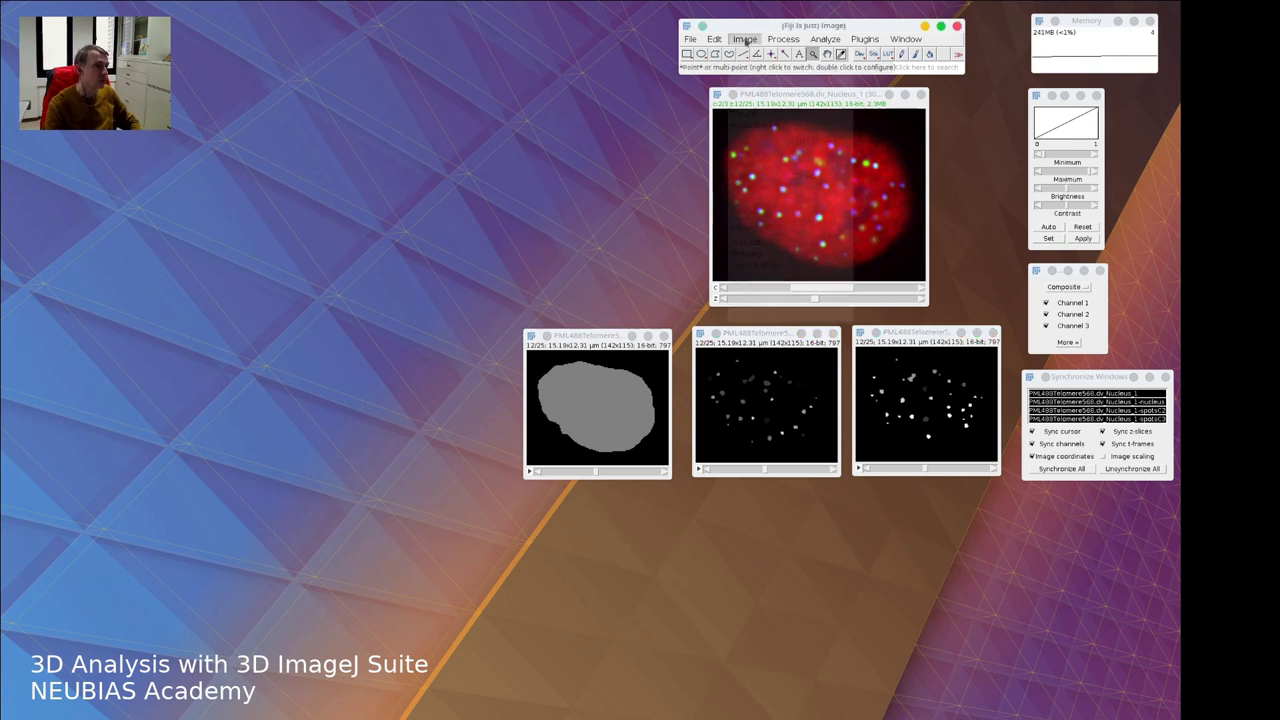
mouse_move(760, 229)
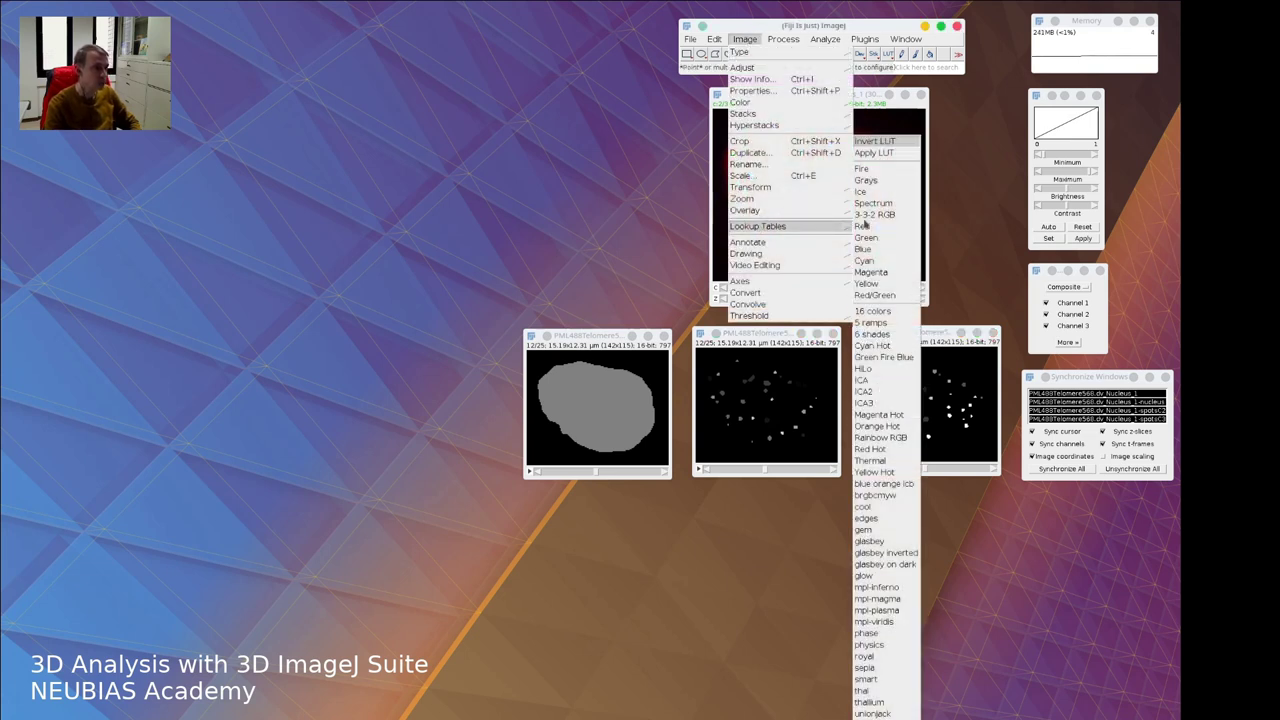
click(870, 214)
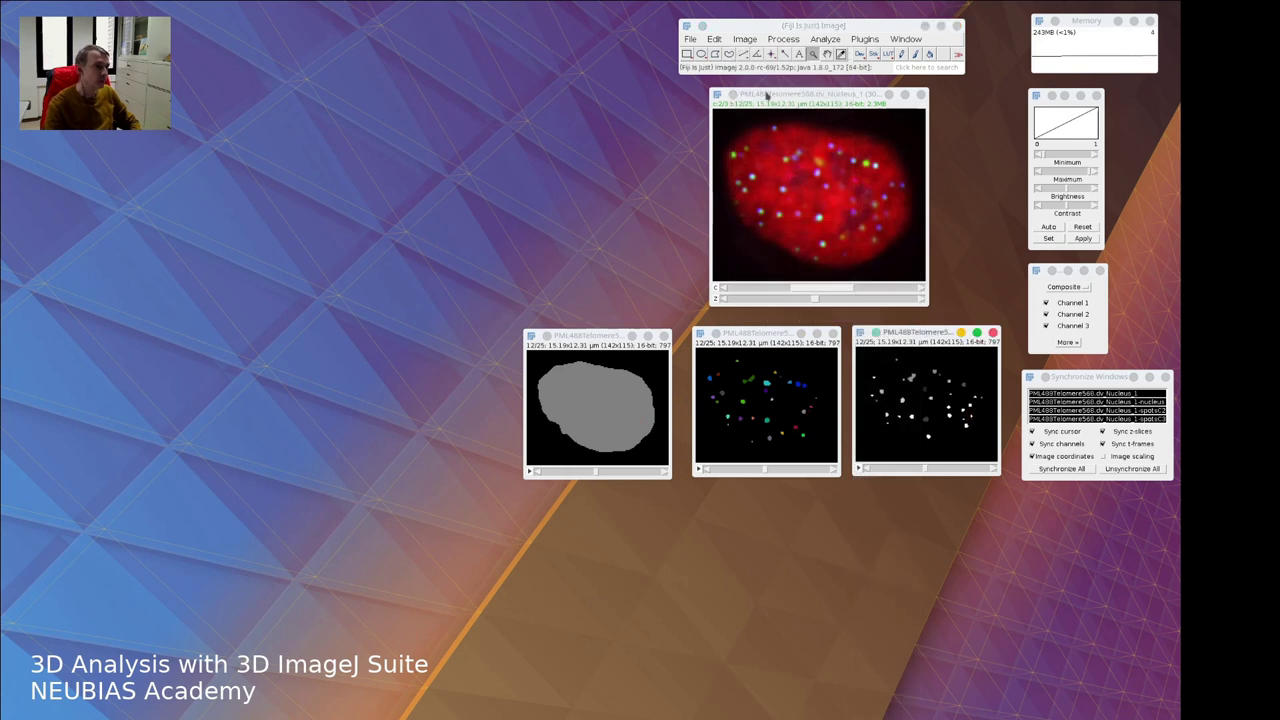
Apply a multicolour lookup table to the second spots label image and auto-adjust its display contrast
click(744, 39)
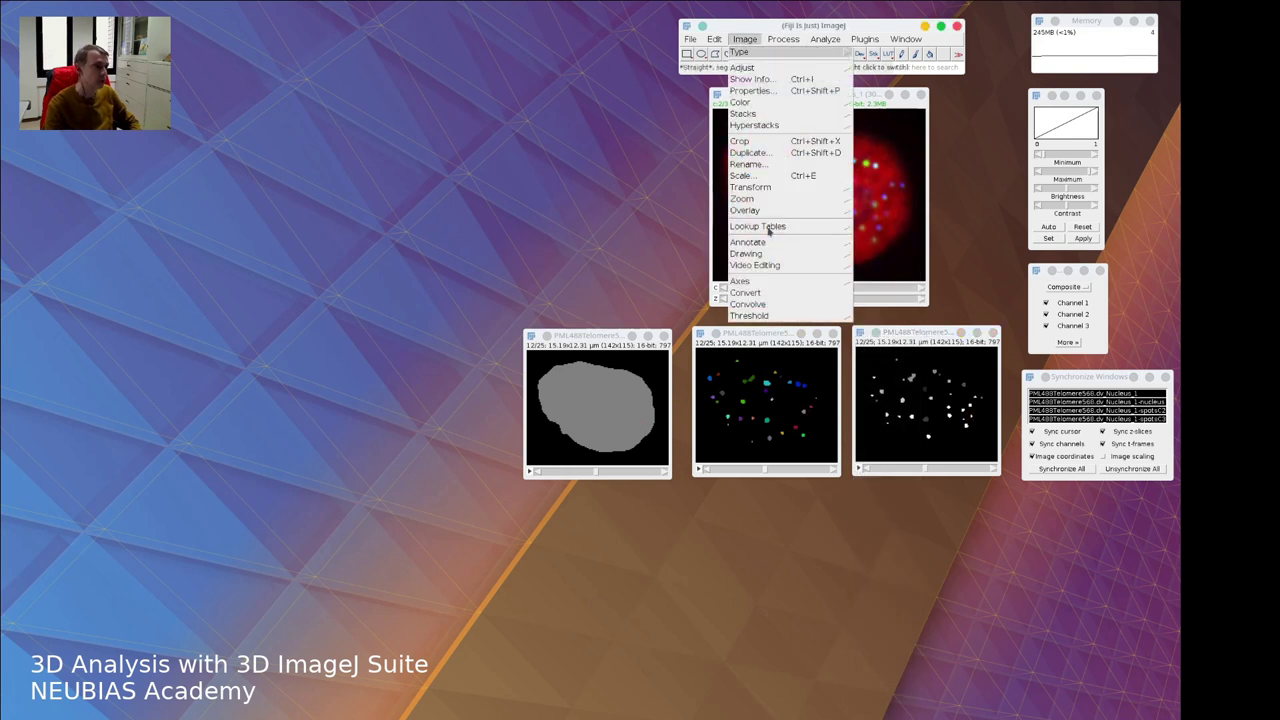
mouse_move(768, 229)
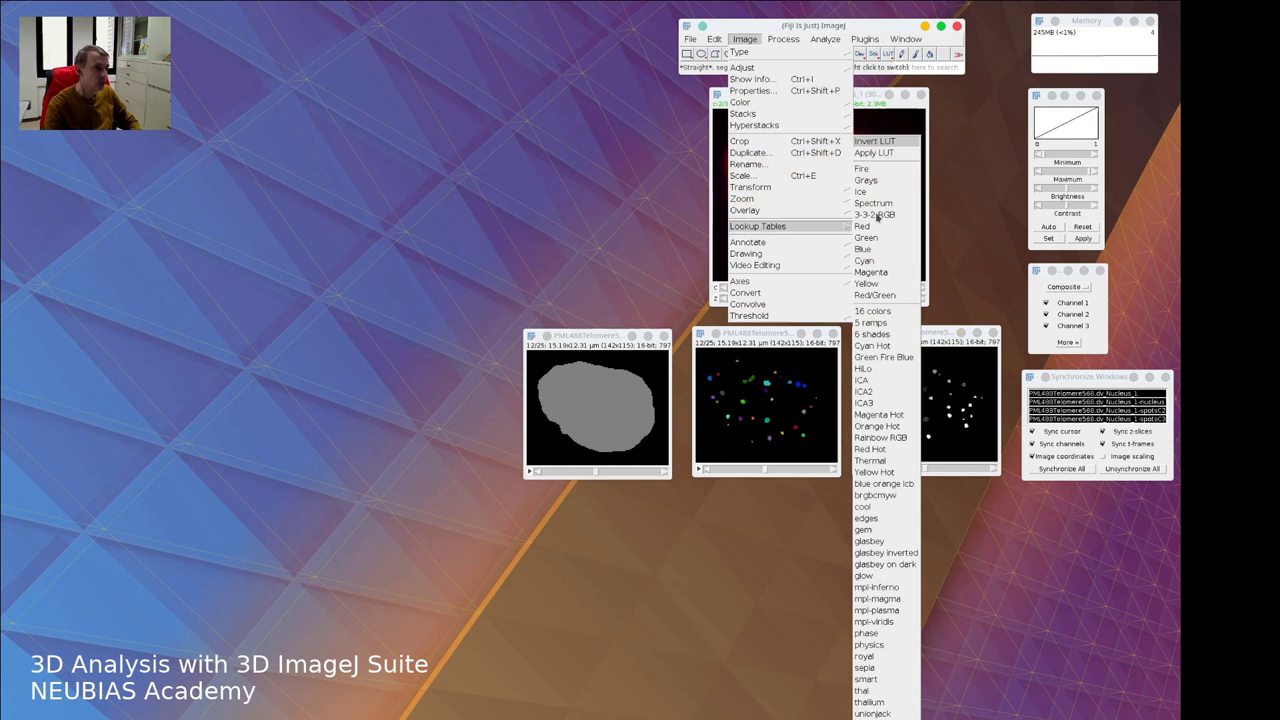
click(886, 553)
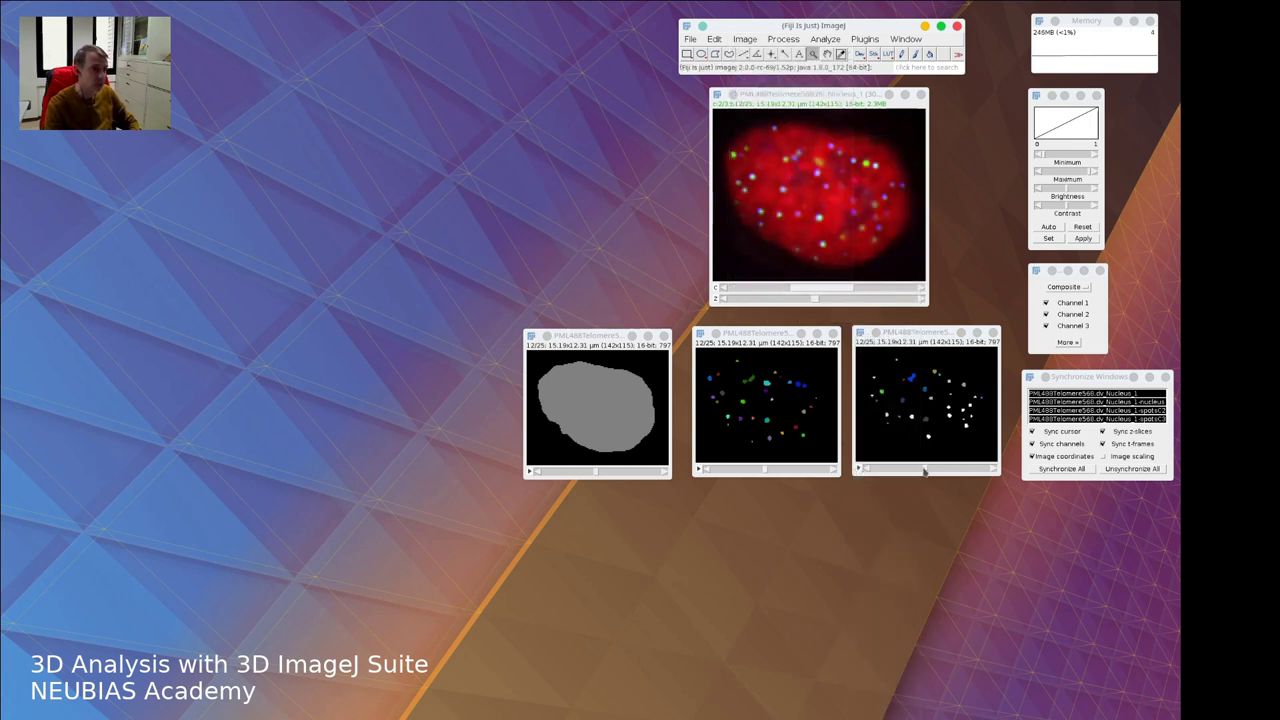
click(925, 472)
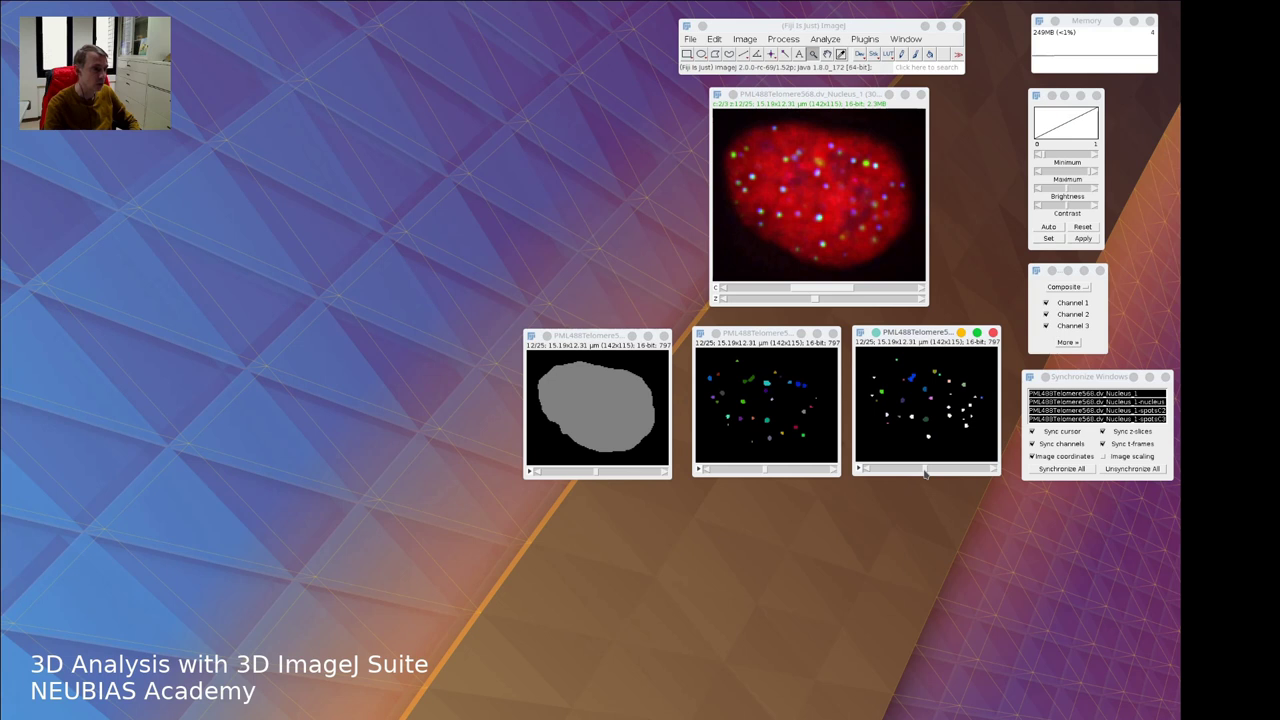
click(1050, 227)
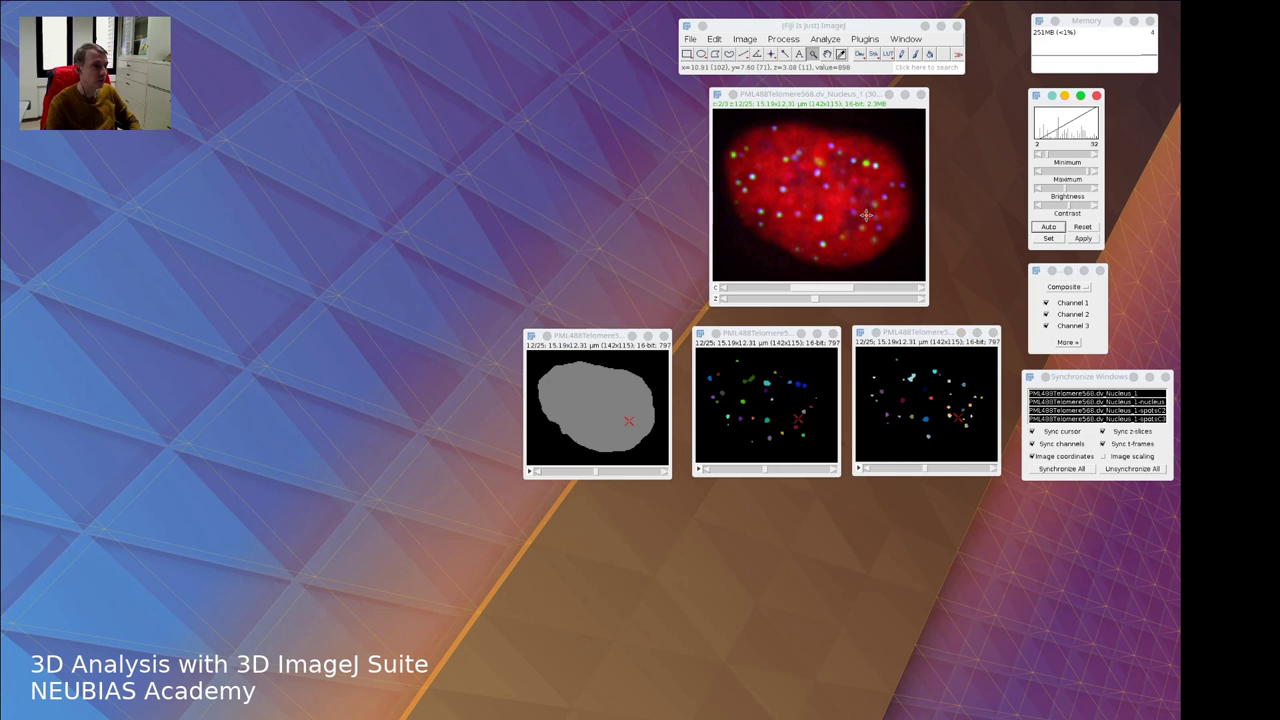
click(1100, 377)
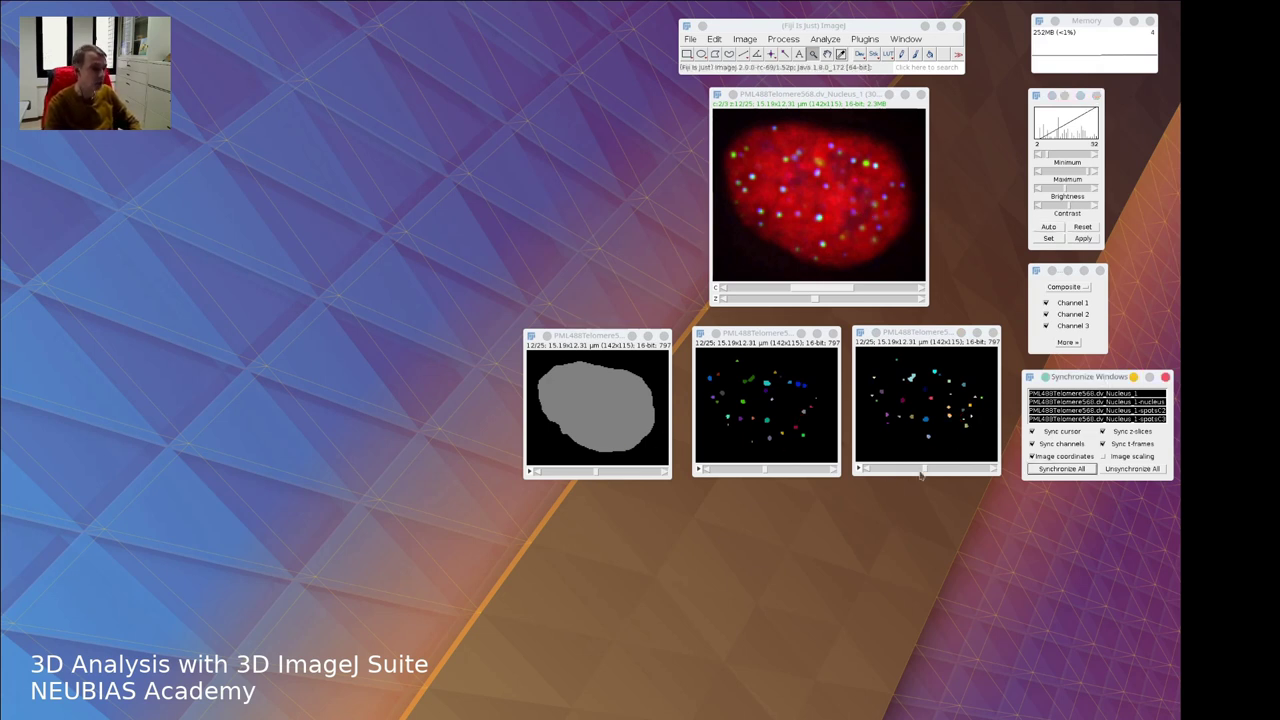
mouse_move(926, 474)
mouse_down()
mouse_move(903, 474)
mouse_move(937, 476)
mouse_move(924, 472)
mouse_up()
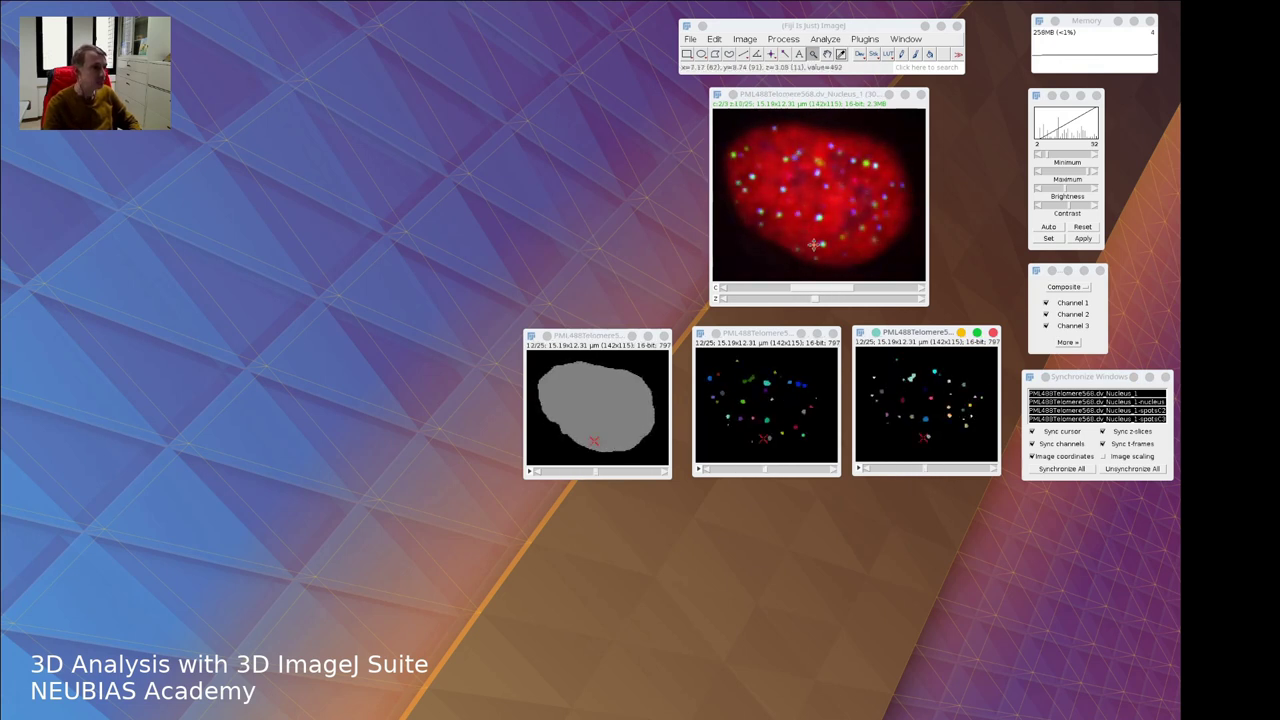
Open the 3D Manager from the 3D plugins and move the Log window below the image windows
click(866, 40)
mouse_move(897, 92)
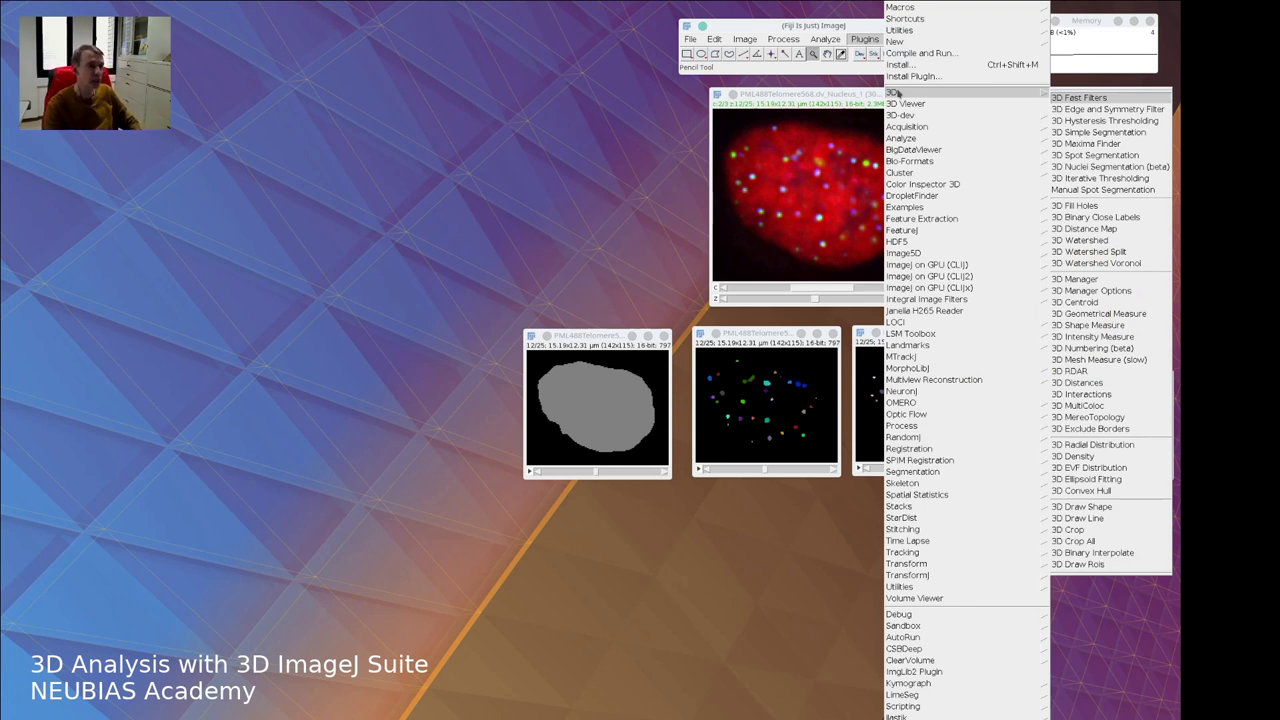
click(1094, 282)
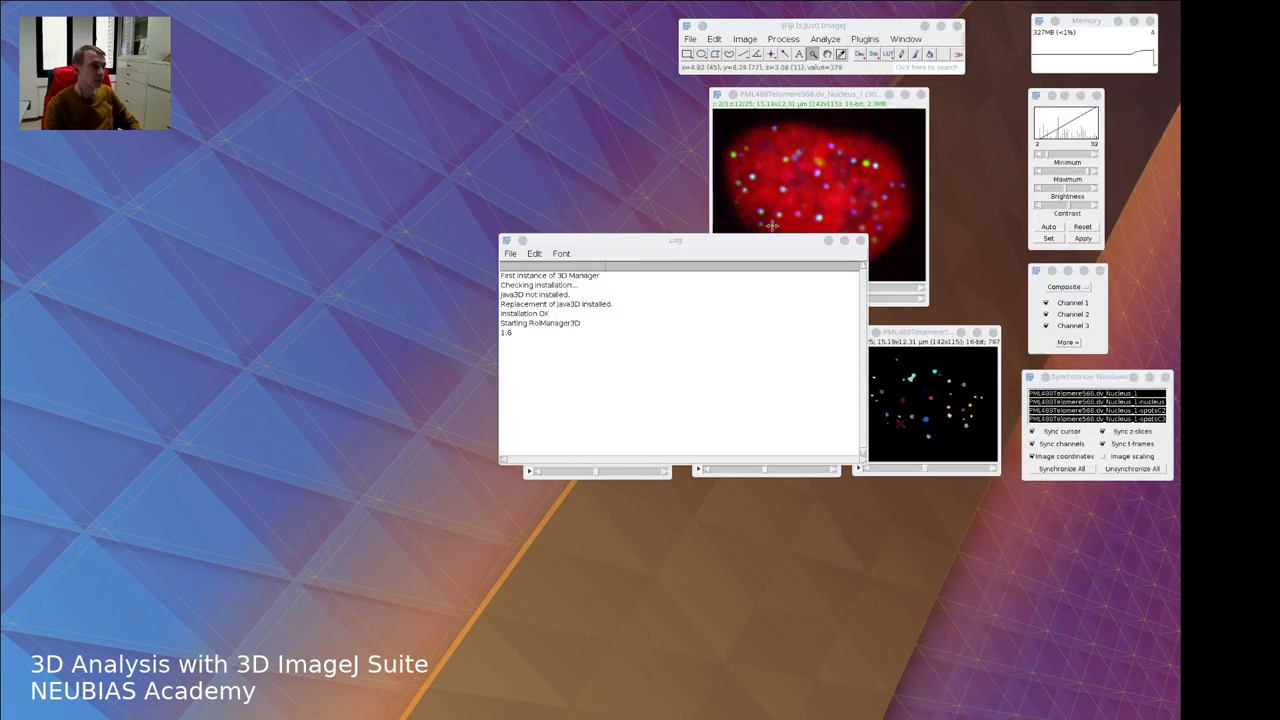
drag(754, 243, 944, 481)
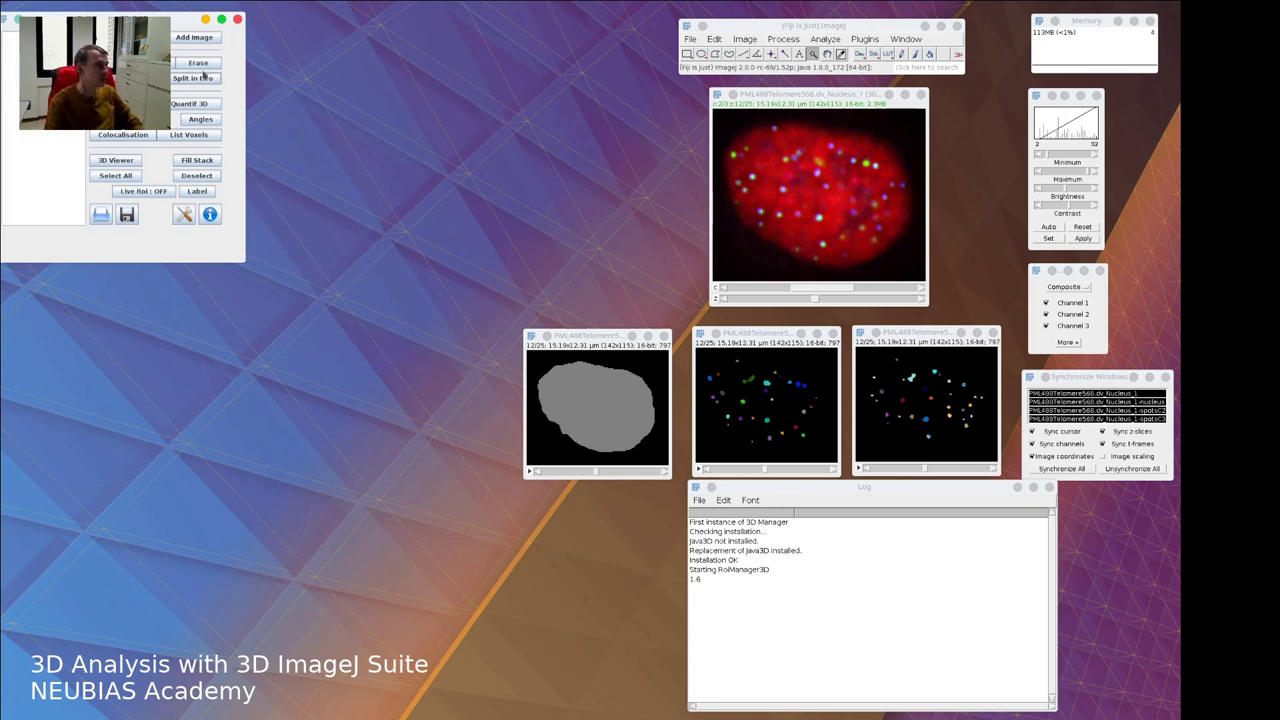
Add the nucleus label image to the 3D manager and rename its object as nucleus
click(596, 339)
click(194, 37)
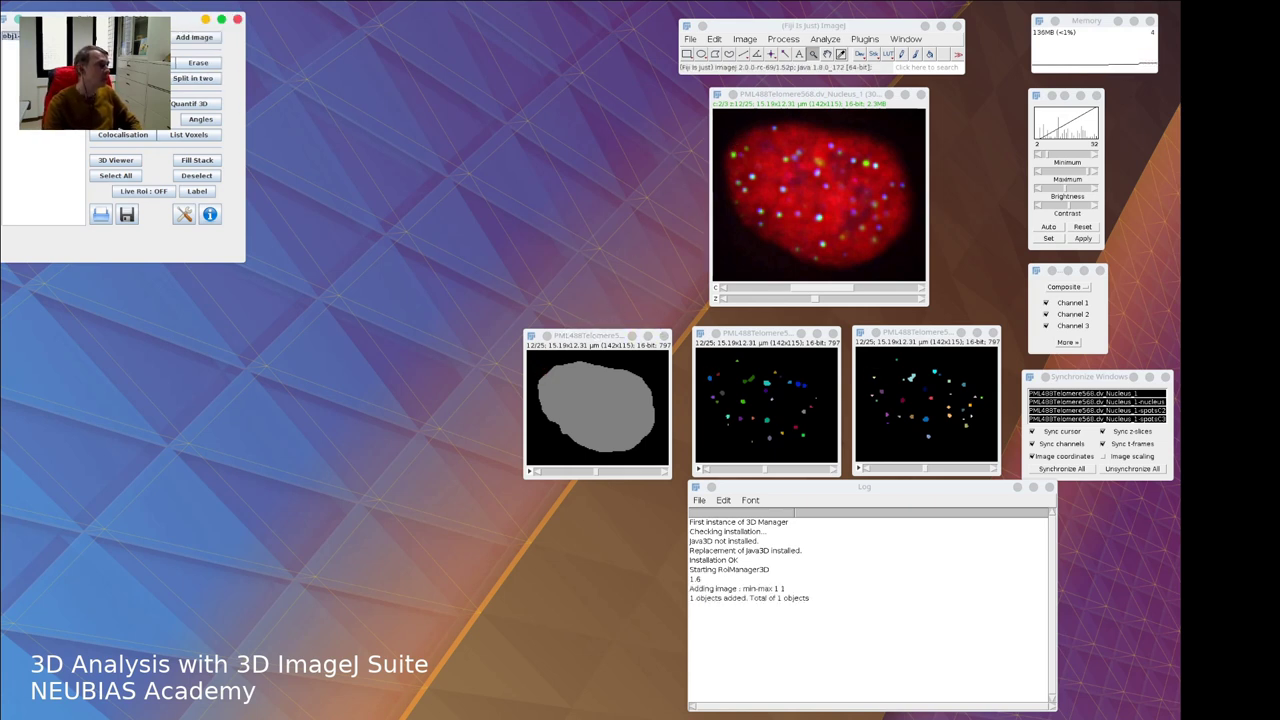
click(194, 108)
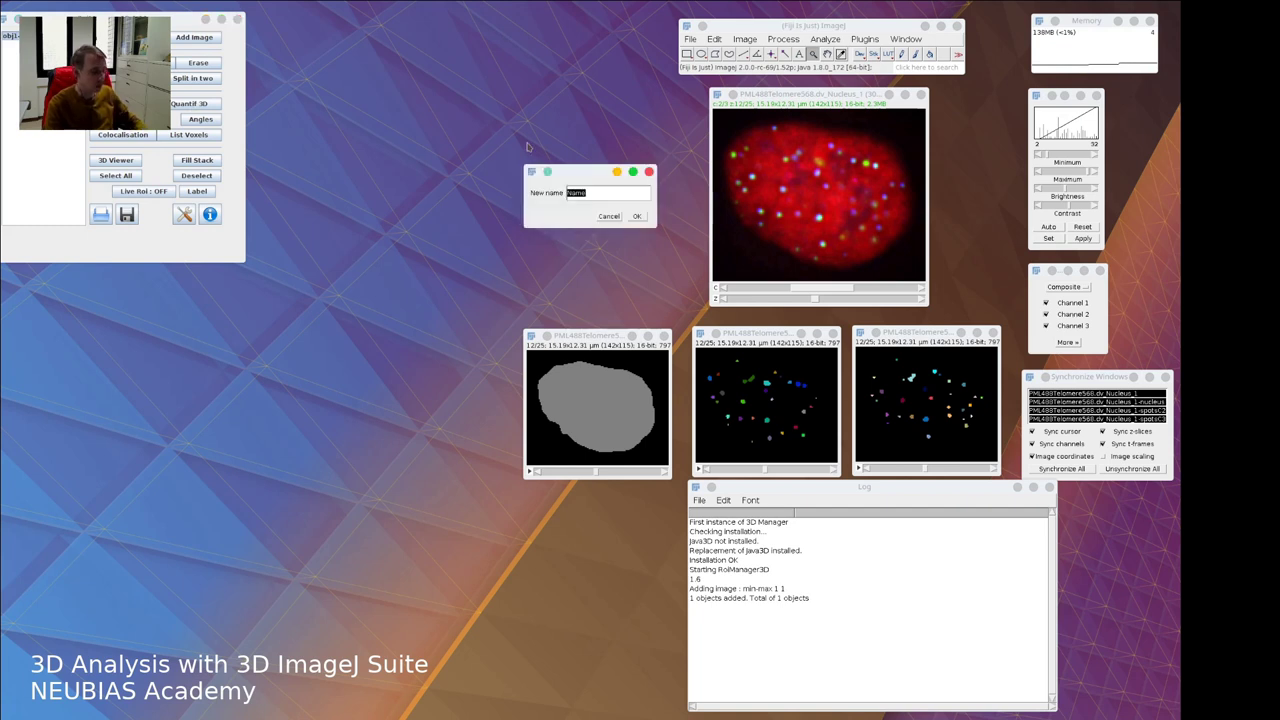
text(nucleus)
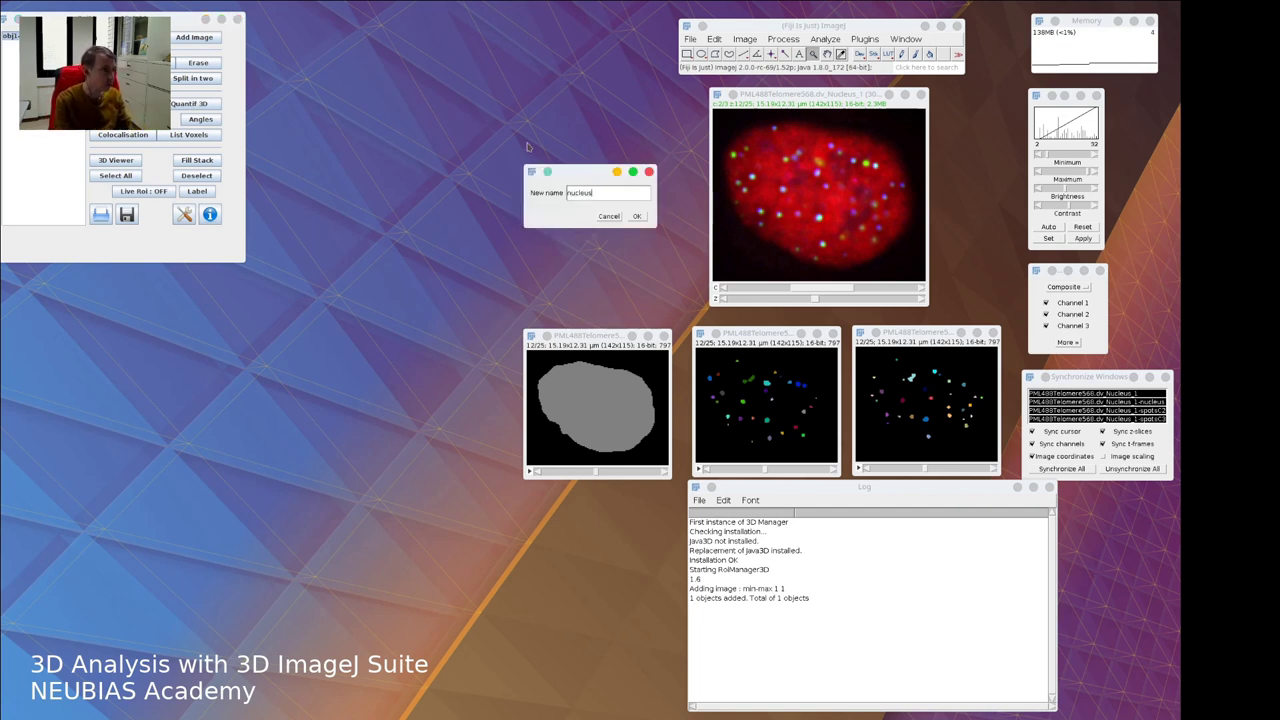
key(Return)
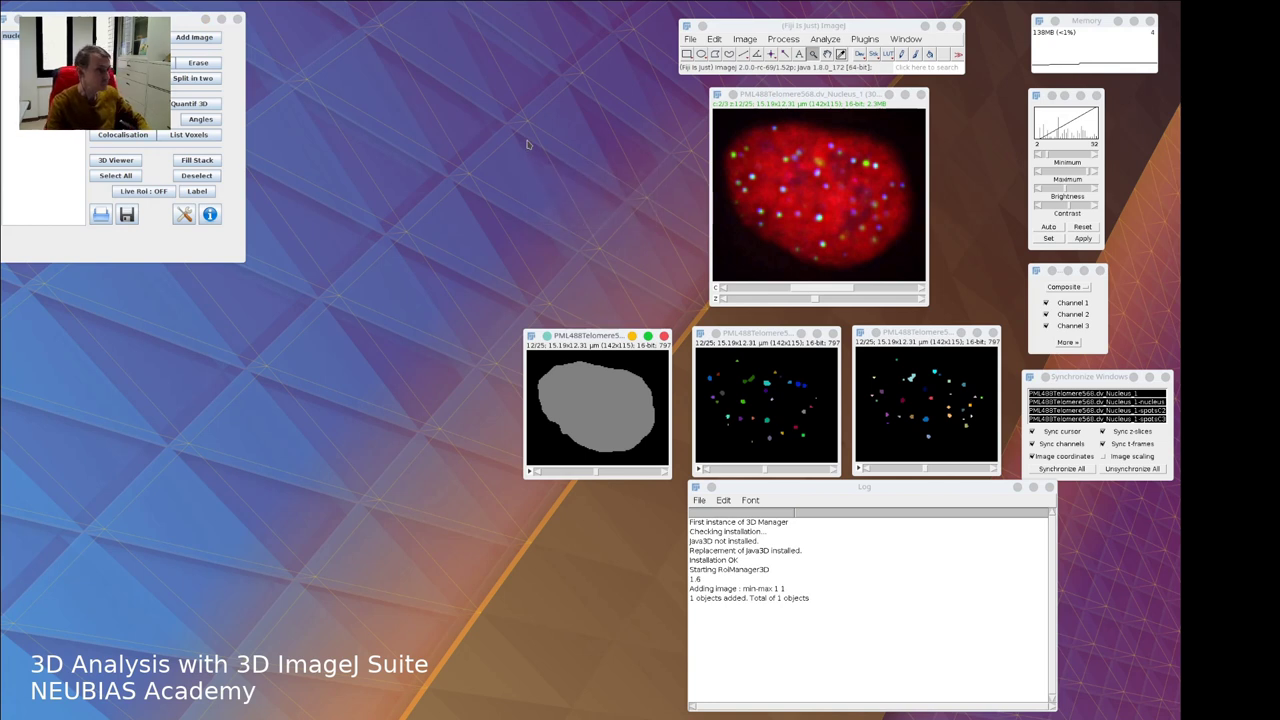
Add the first spots label image to the 3D manager and rename all of its objects as spotsA
click(800, 349)
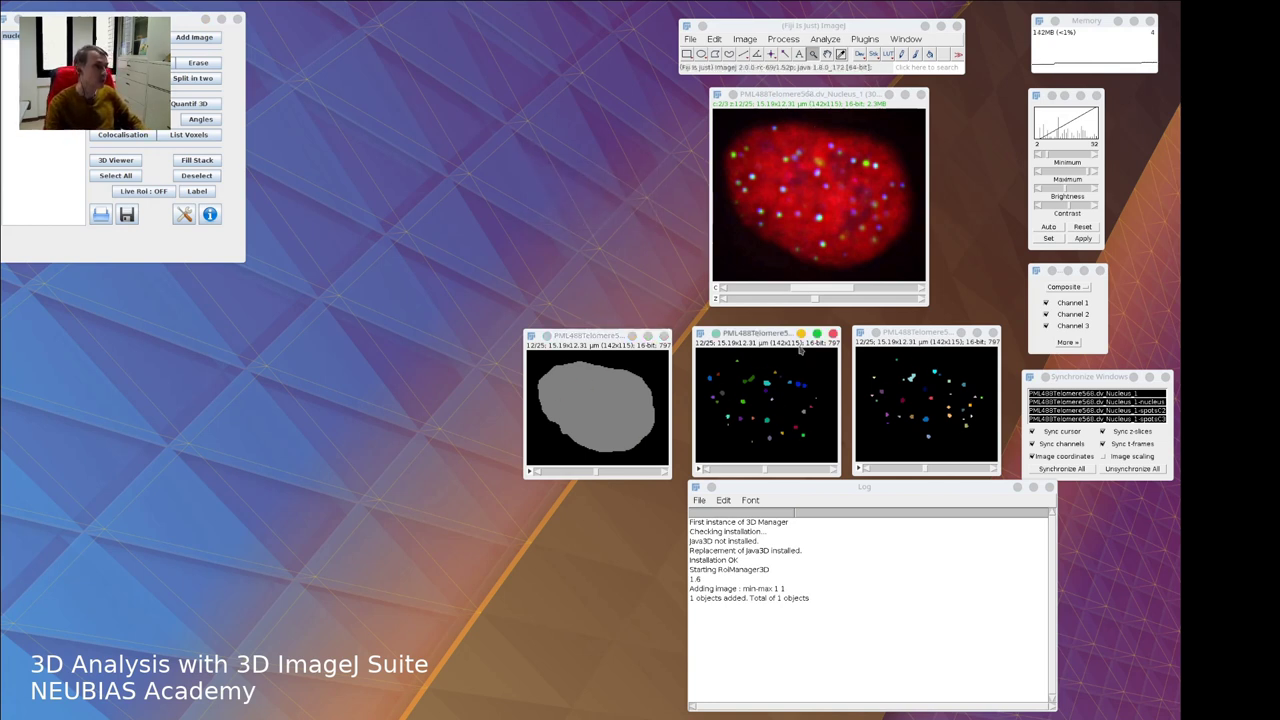
click(192, 38)
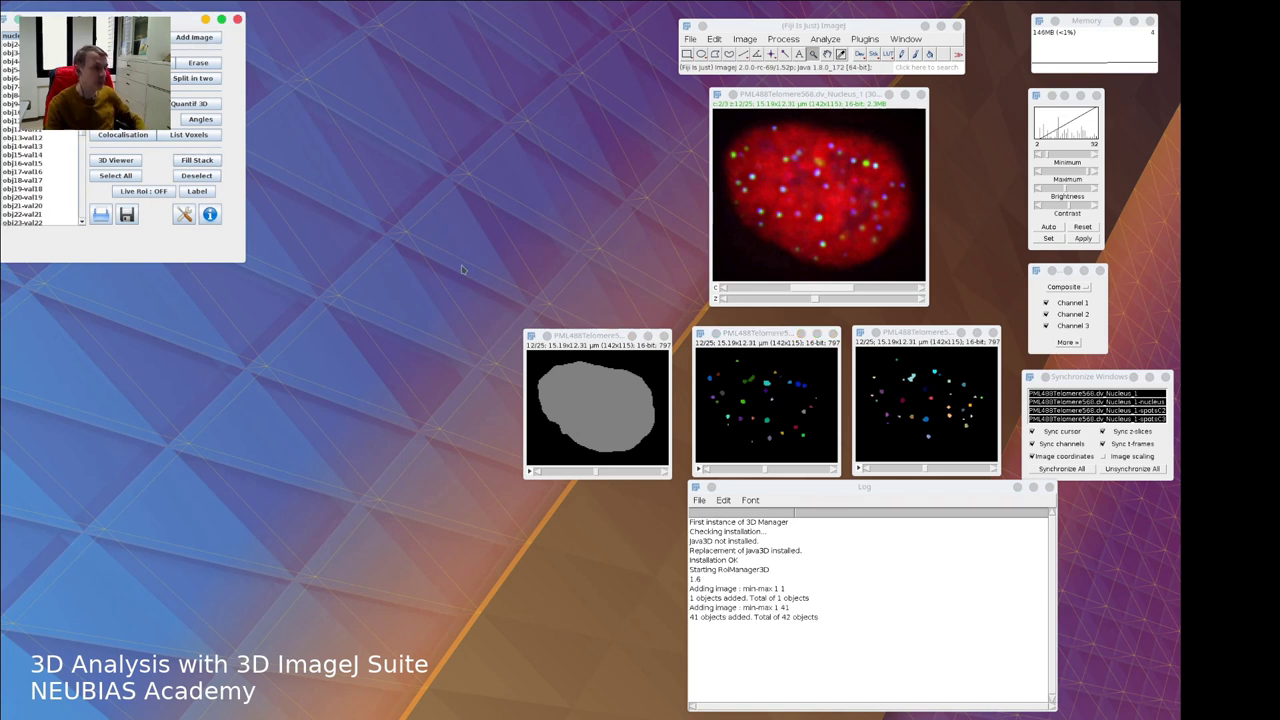
click(764, 334)
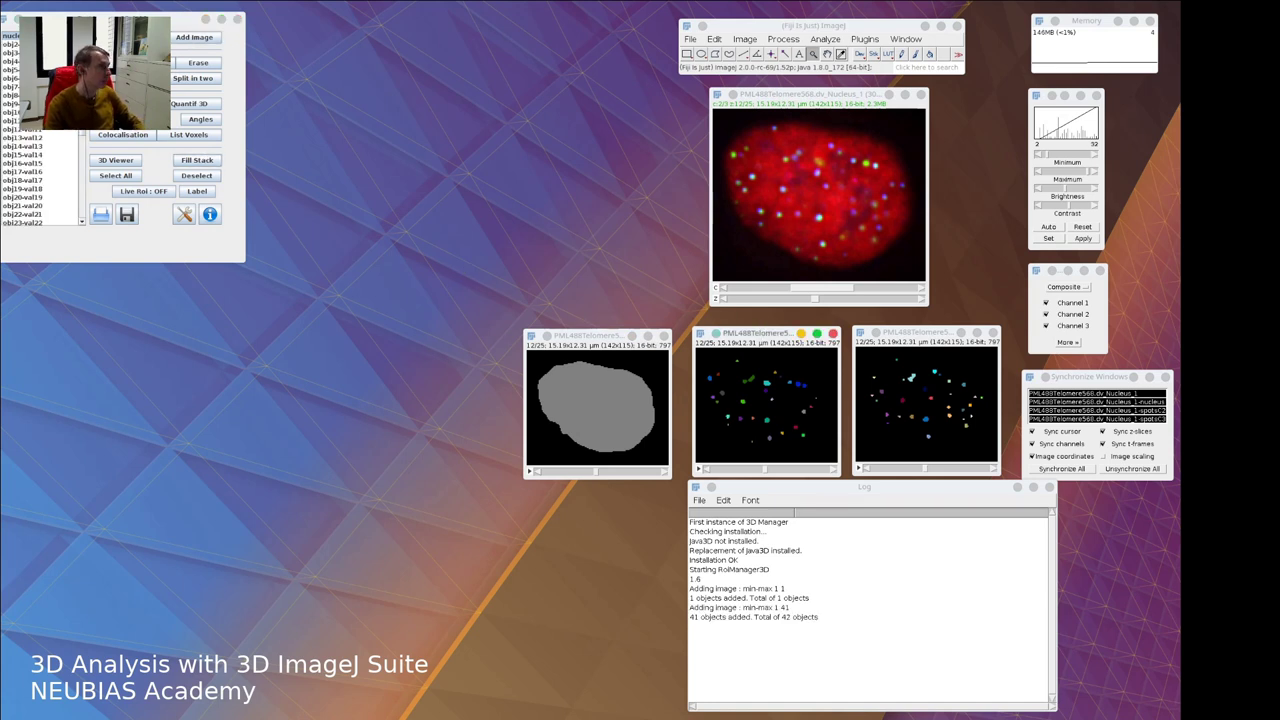
click(81, 175)
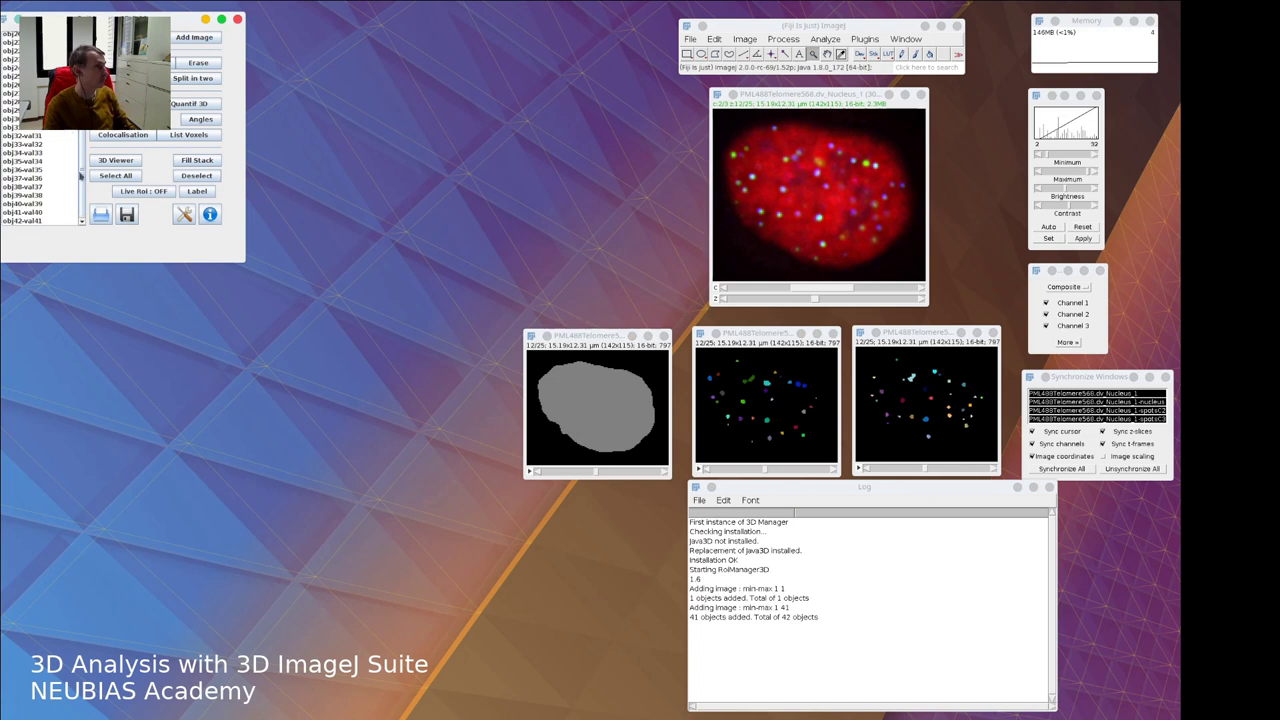
drag(50, 222, 62, 172)
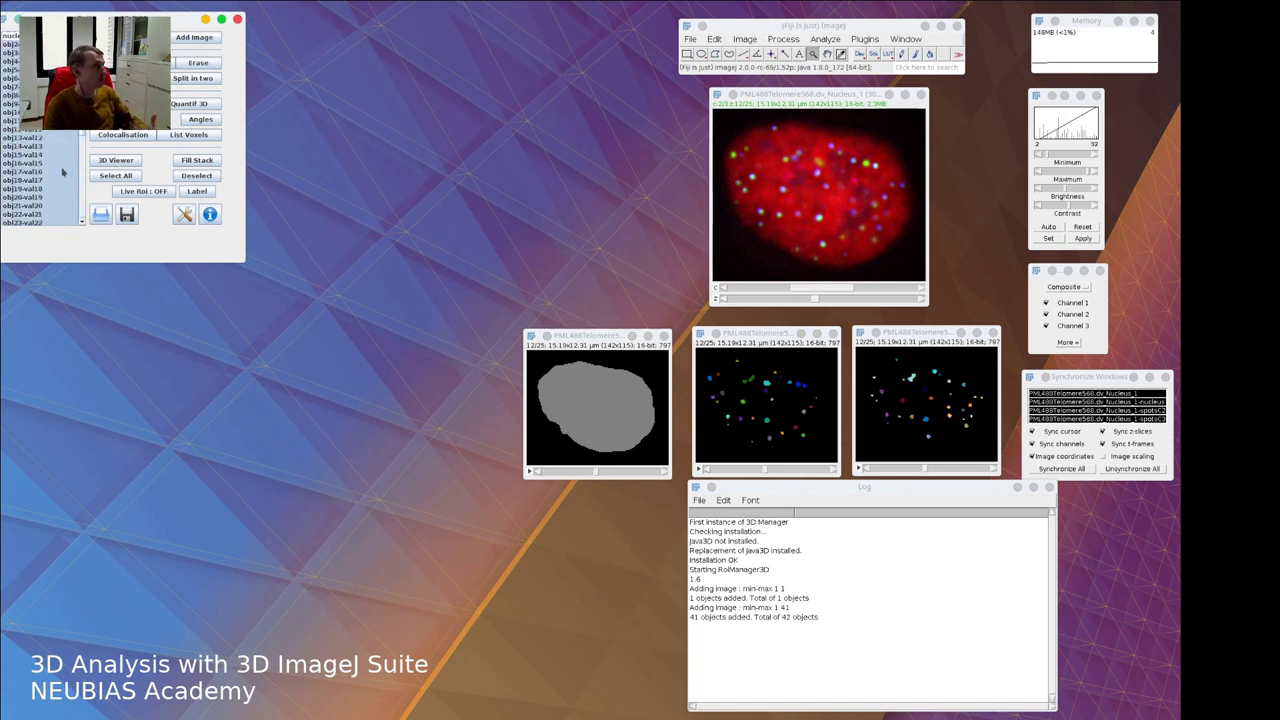
text(spots)
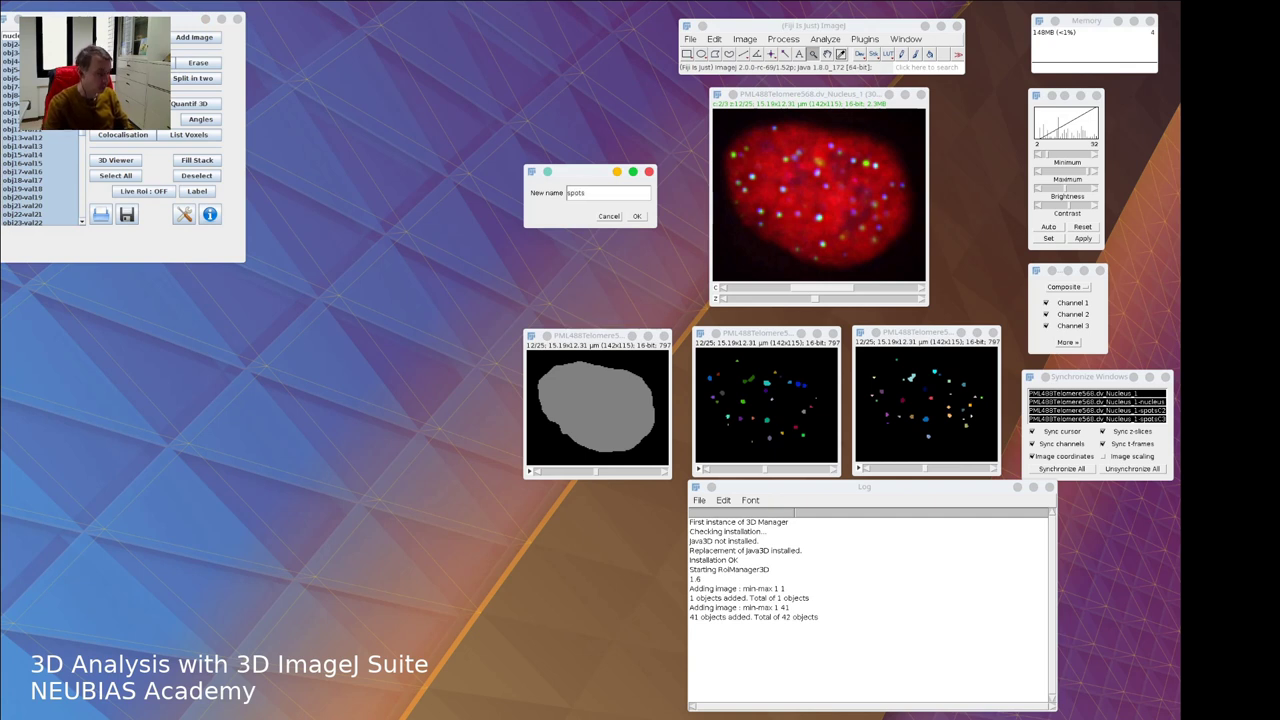
text(A)
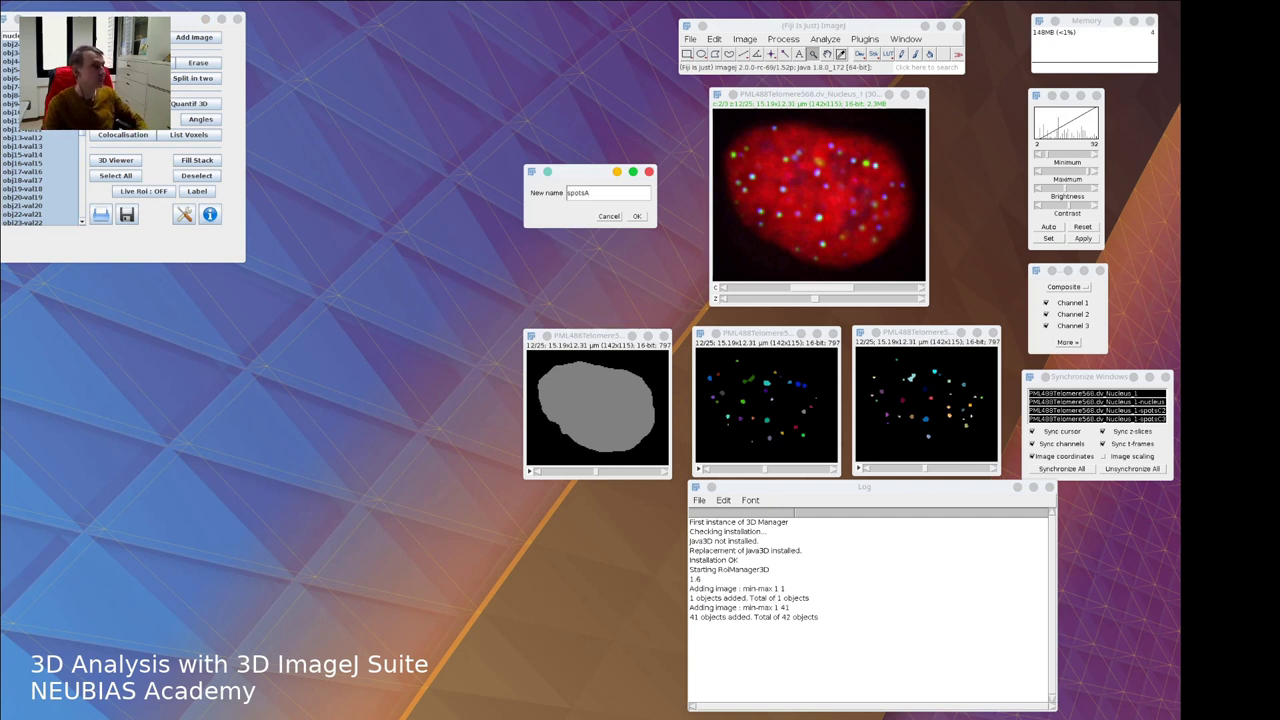
click(637, 218)
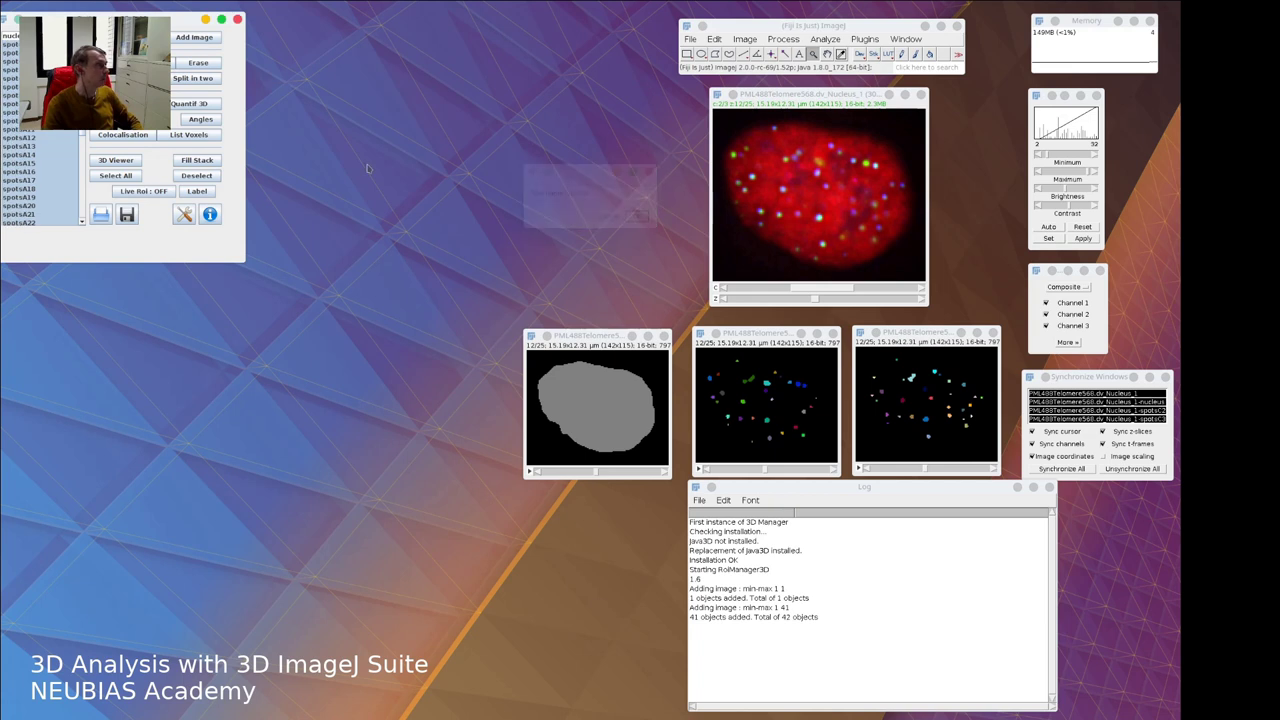
Add the second spots label image to the 3D manager and rename all of its objects as spotsB
click(912, 328)
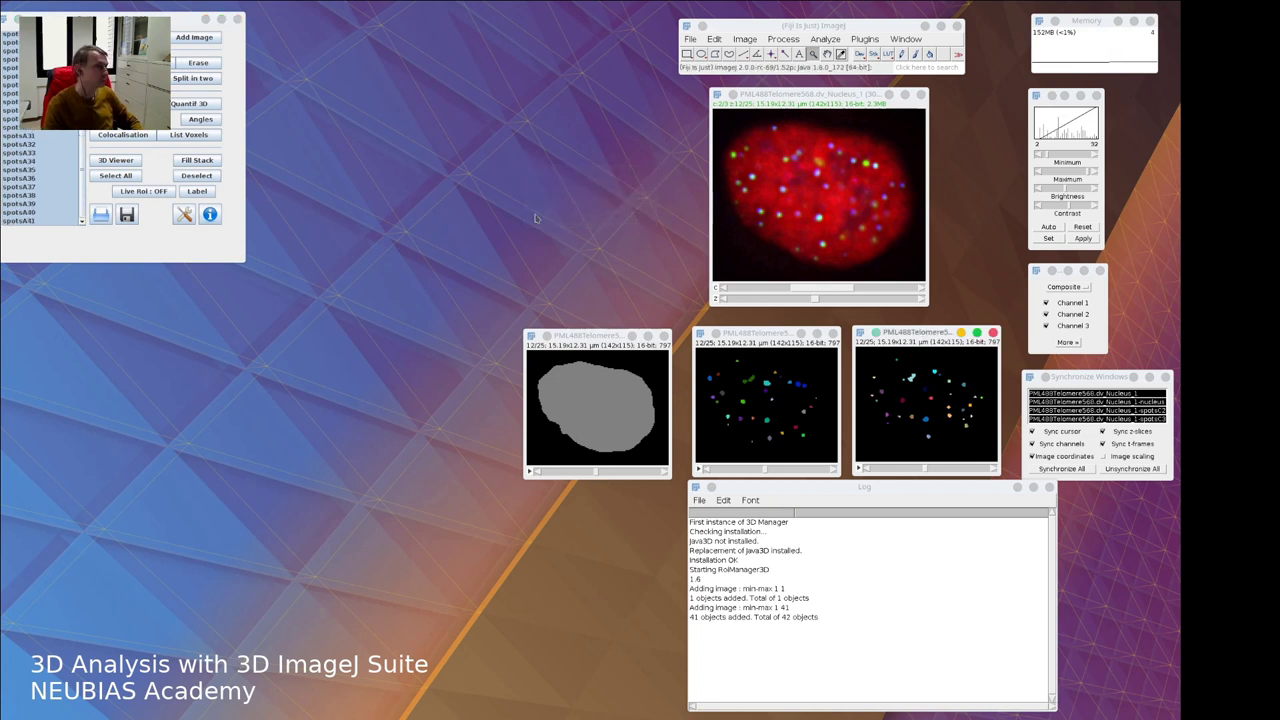
click(194, 37)
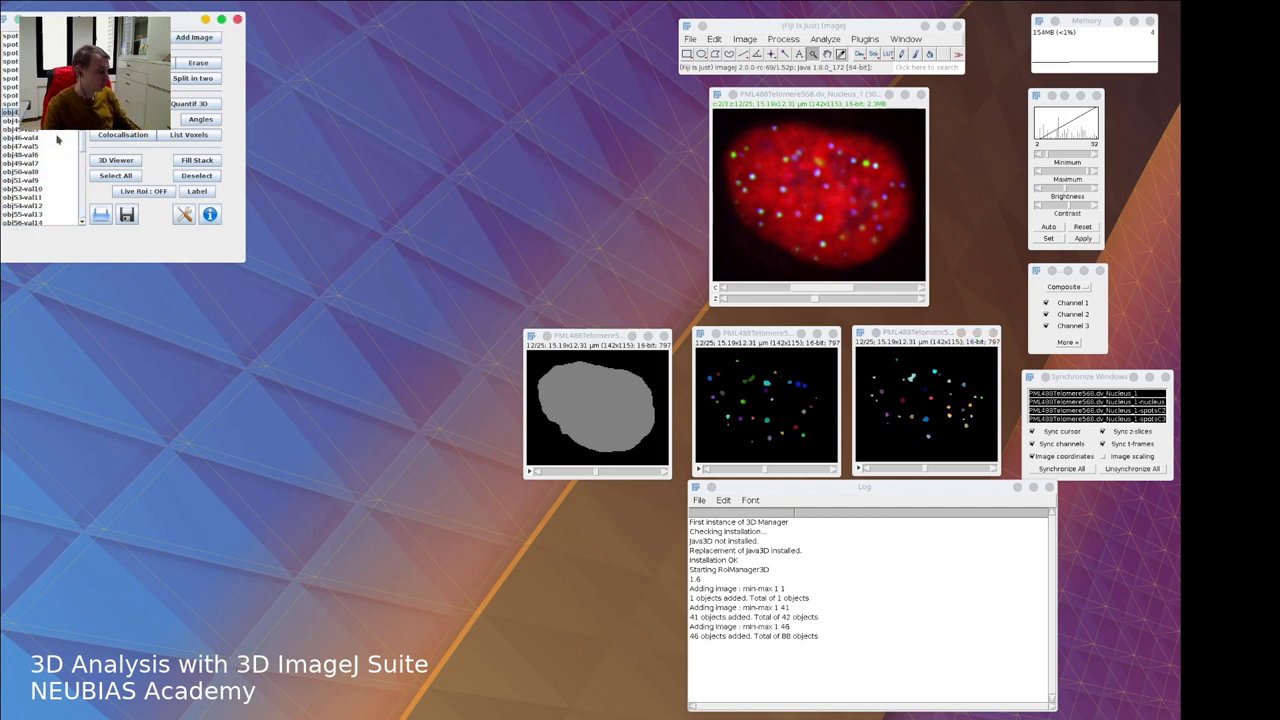
scroll(58, 140, down, 10)
drag(45, 228, 40, 60)
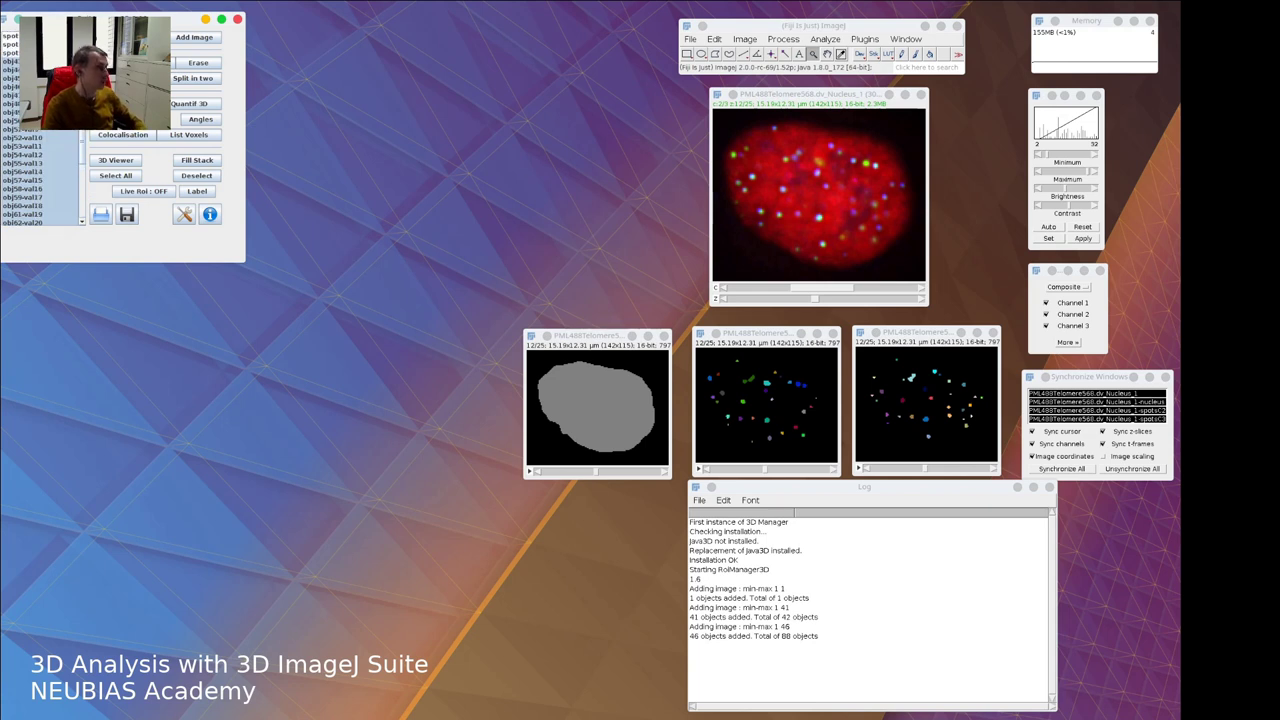
text(spots8)
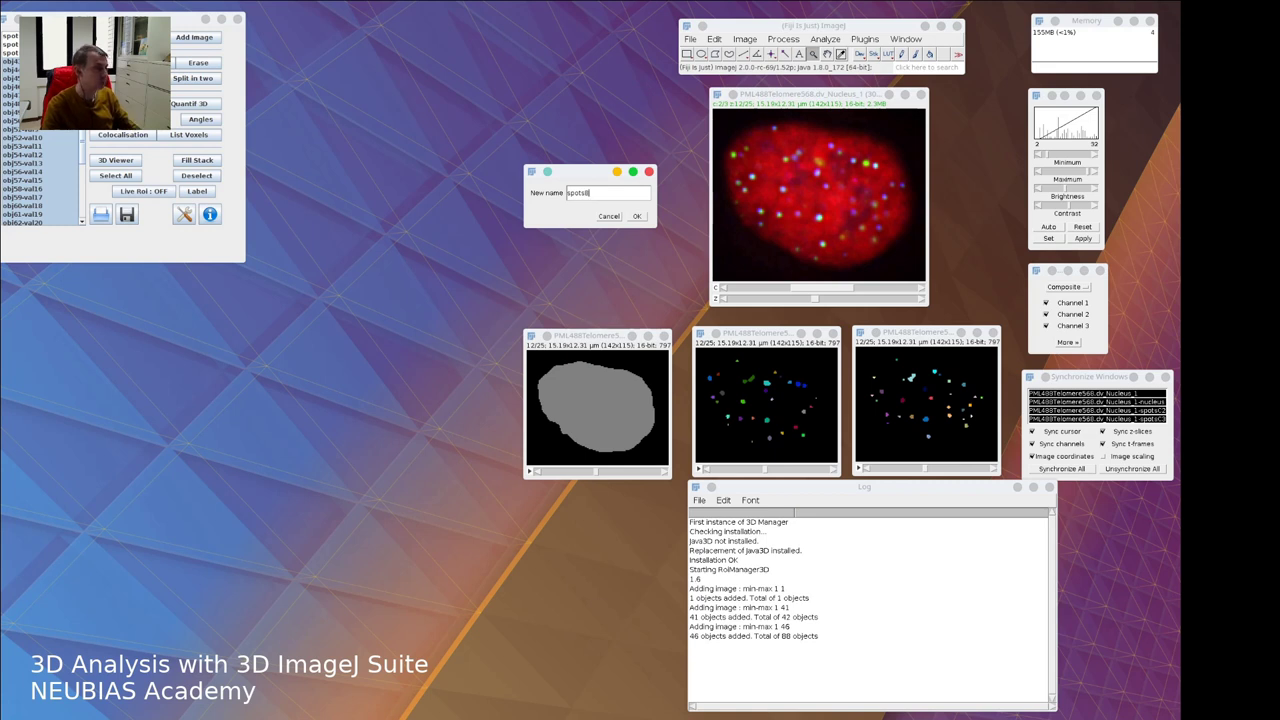
click(637, 217)
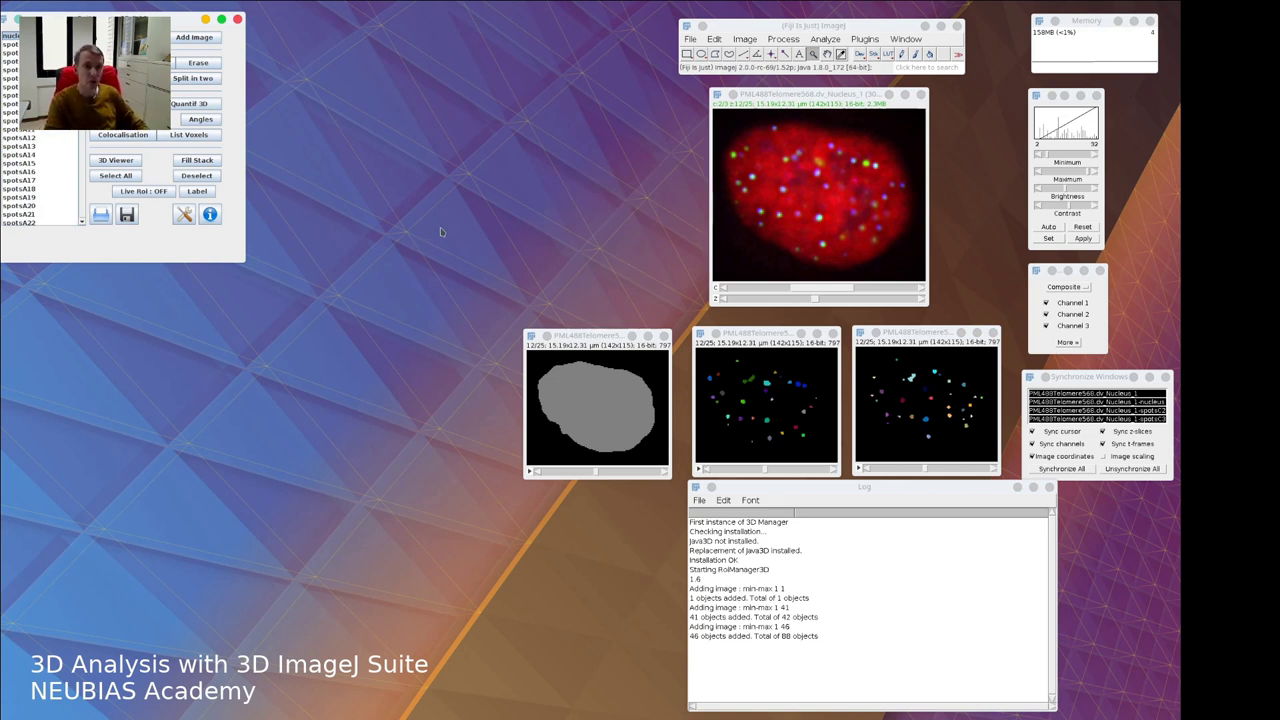
Reposition the 3D manager so it is fully visible, select nucleus1, and place the three-channel nucleus image closer to the manager
drag(139, 14, 173, 149)
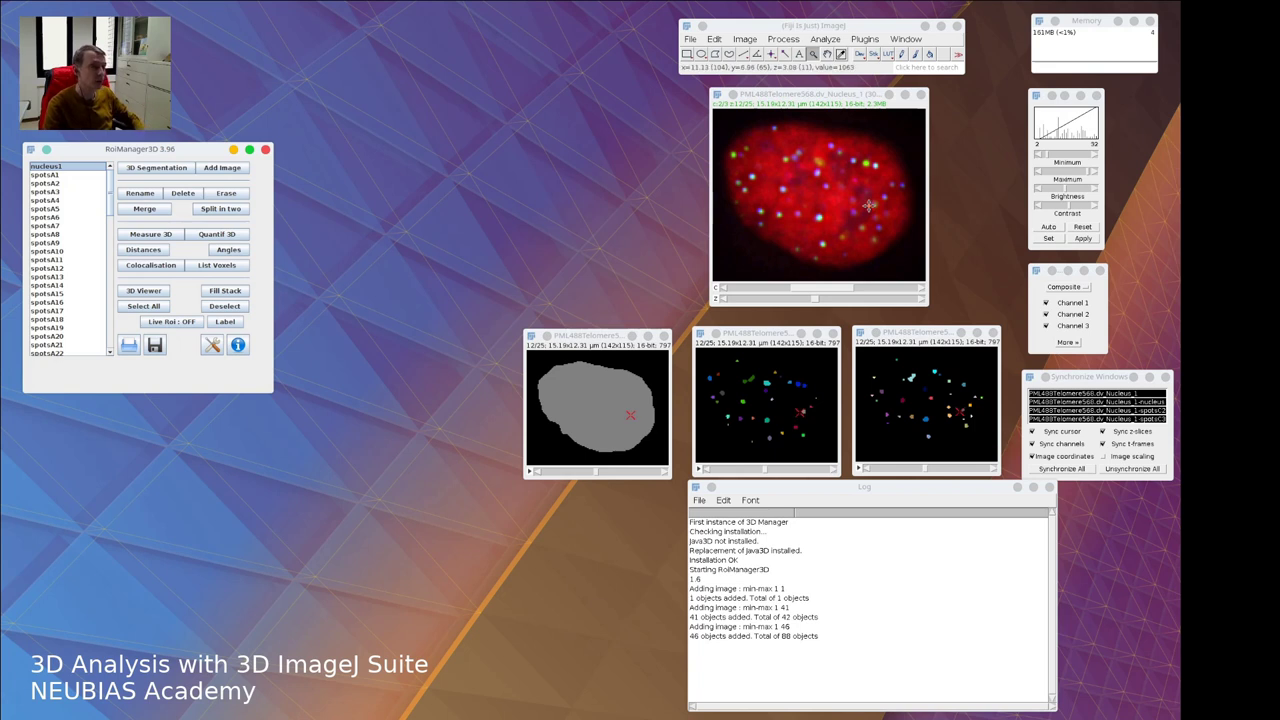
click(601, 334)
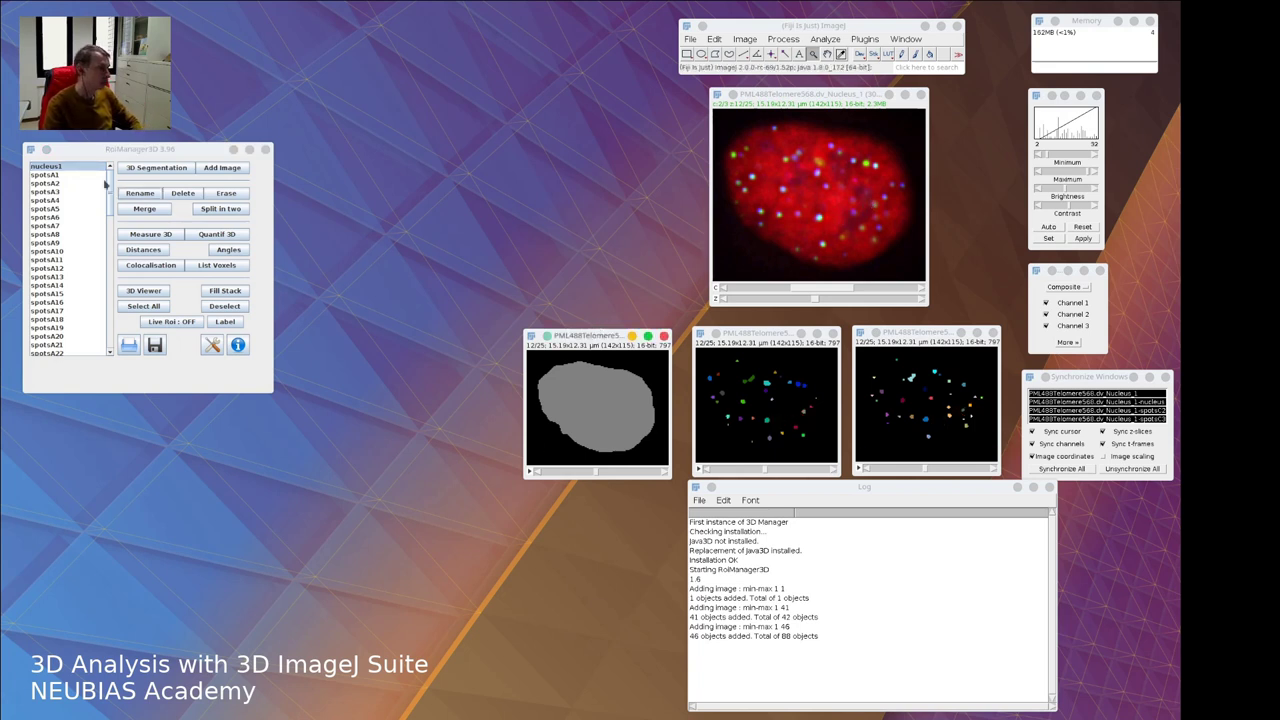
click(60, 167)
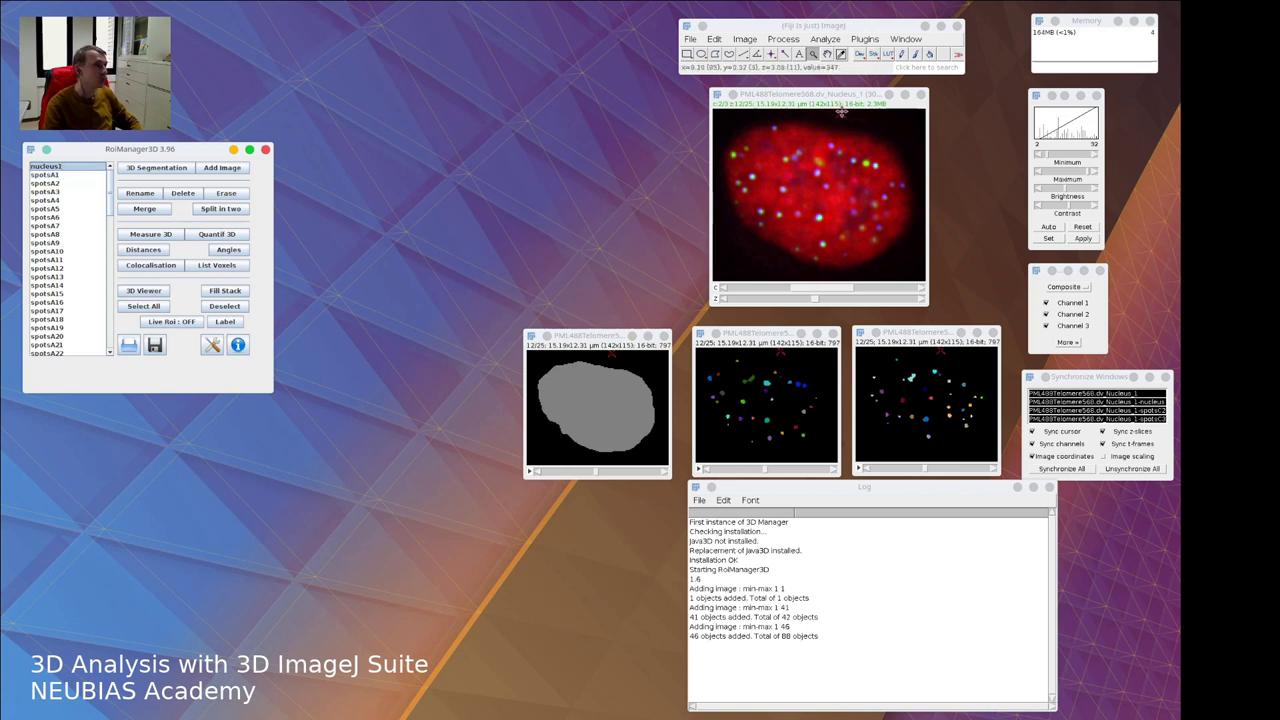
drag(839, 100, 587, 100)
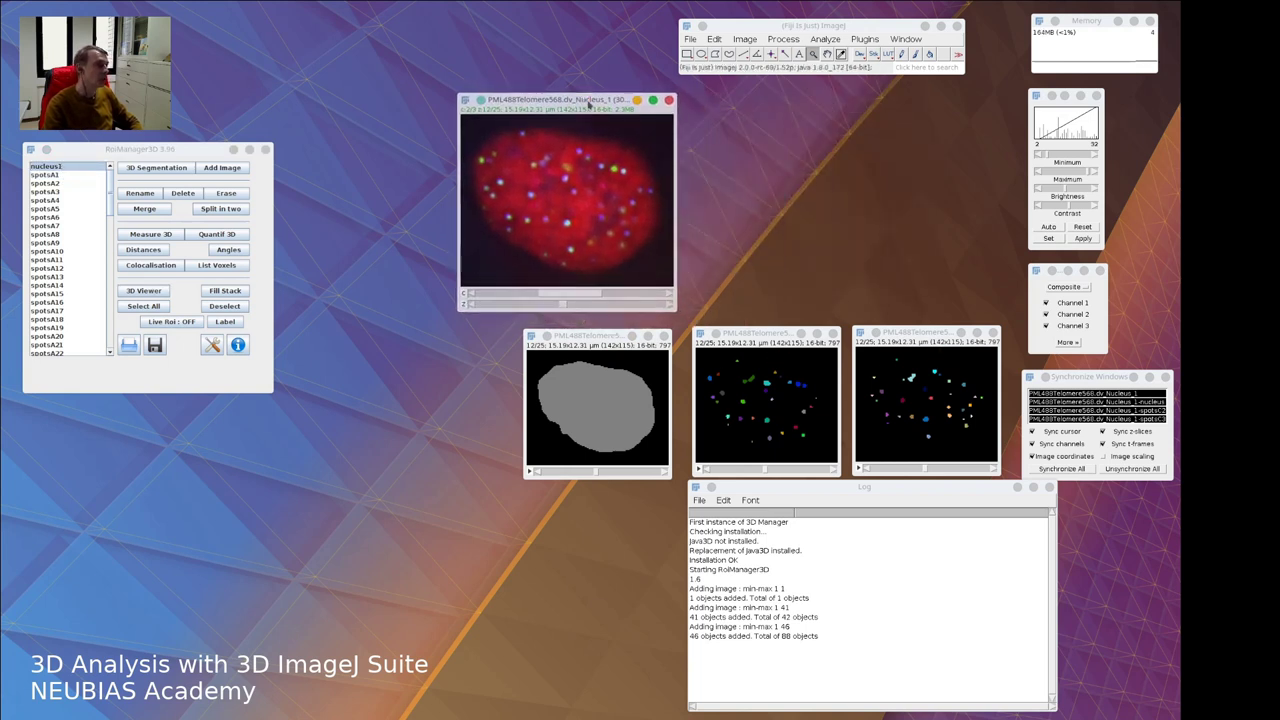
Turn on the live ROI display in the 3D manager and set the overlay 3D ROI drawing option to Contour
click(180, 322)
click(212, 345)
click(601, 383)
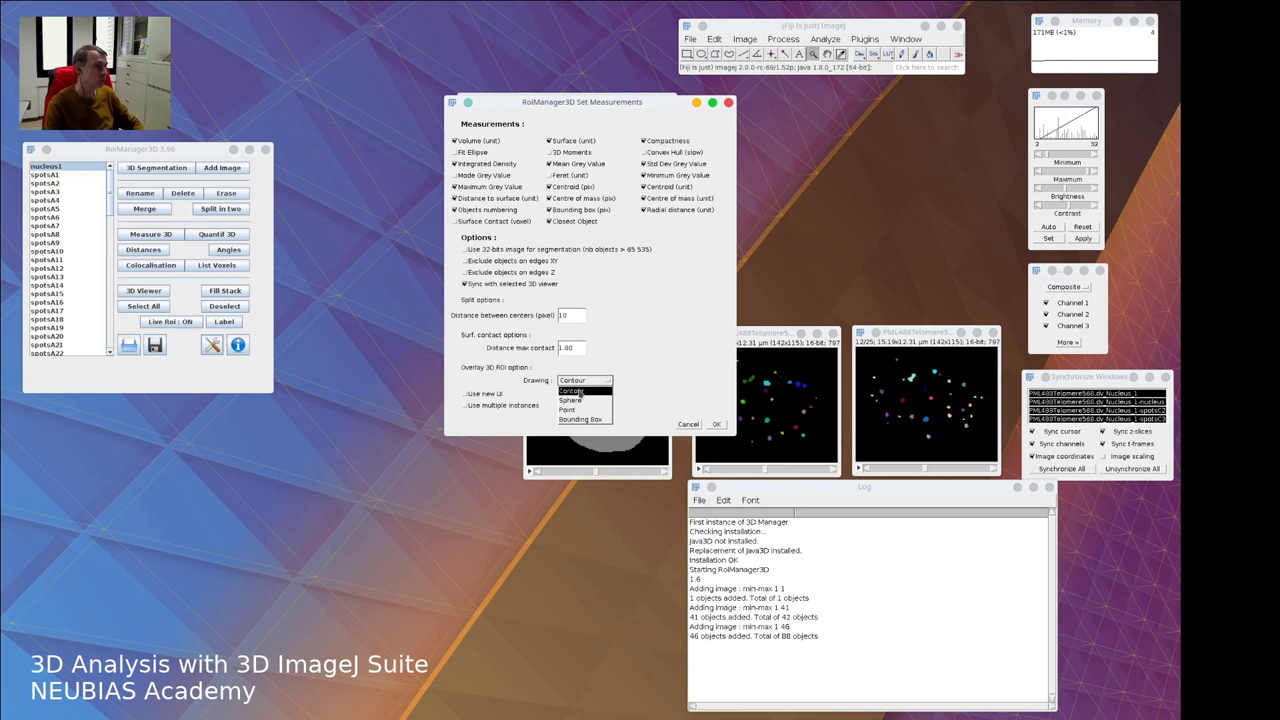
click(580, 391)
click(717, 426)
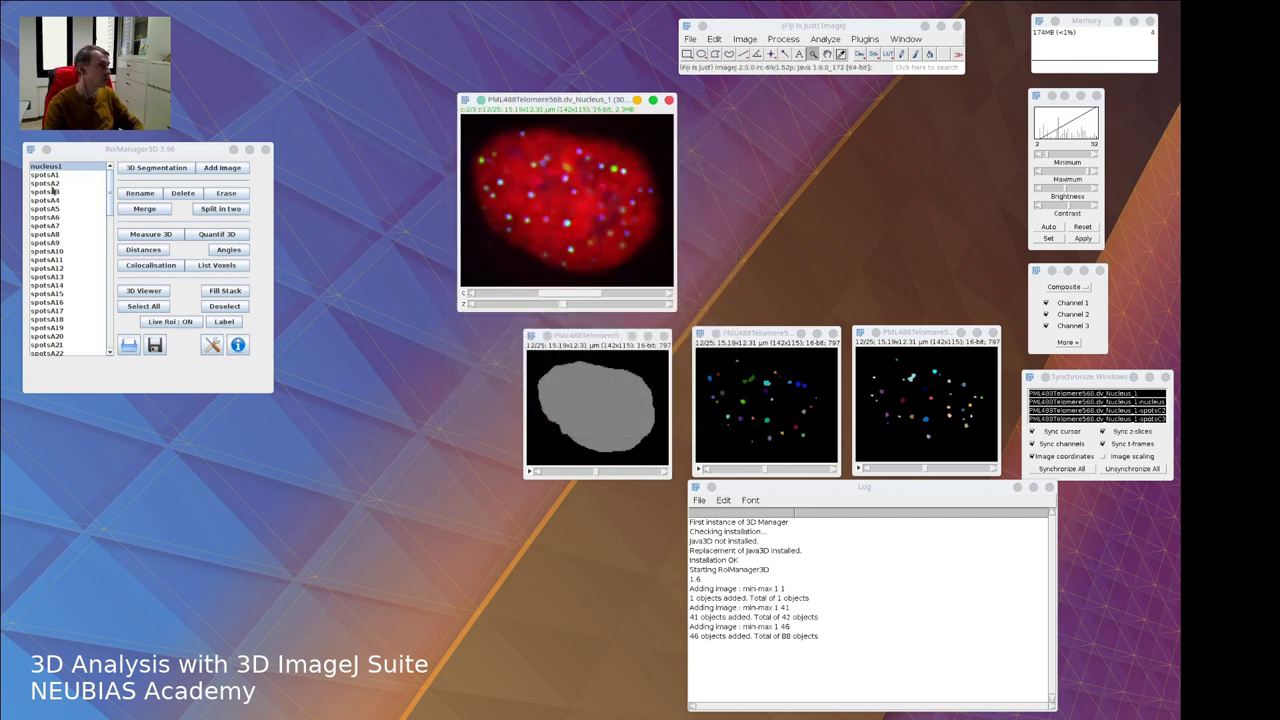
Display the contour of nucleus1 on the three-channel nucleus image and check it through the z-slices
click(55, 167)
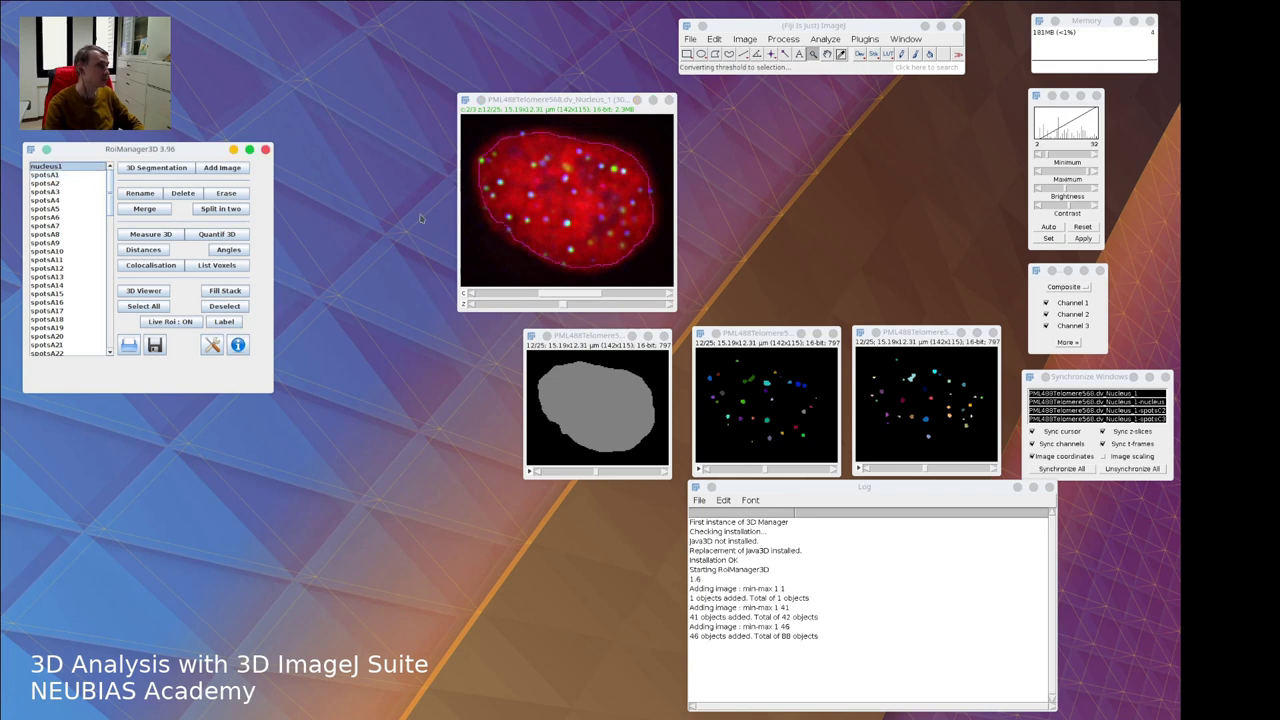
click(63, 201)
click(62, 167)
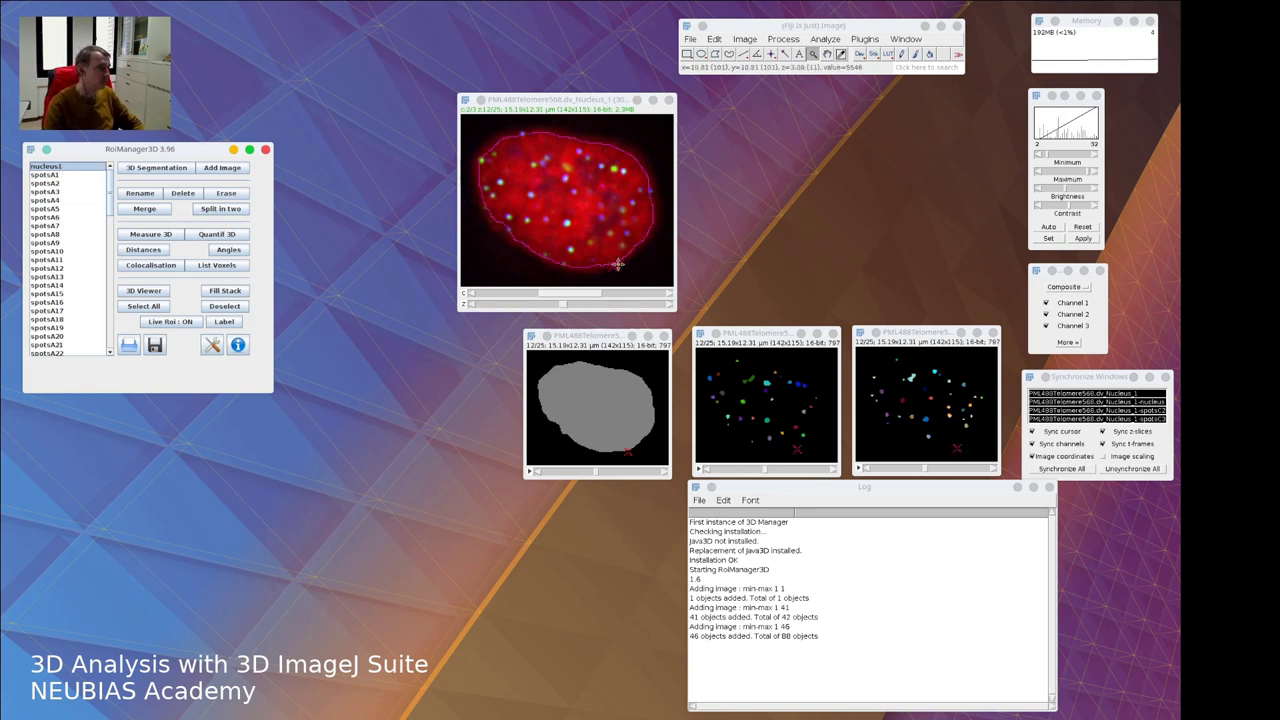
drag(562, 306, 517, 309)
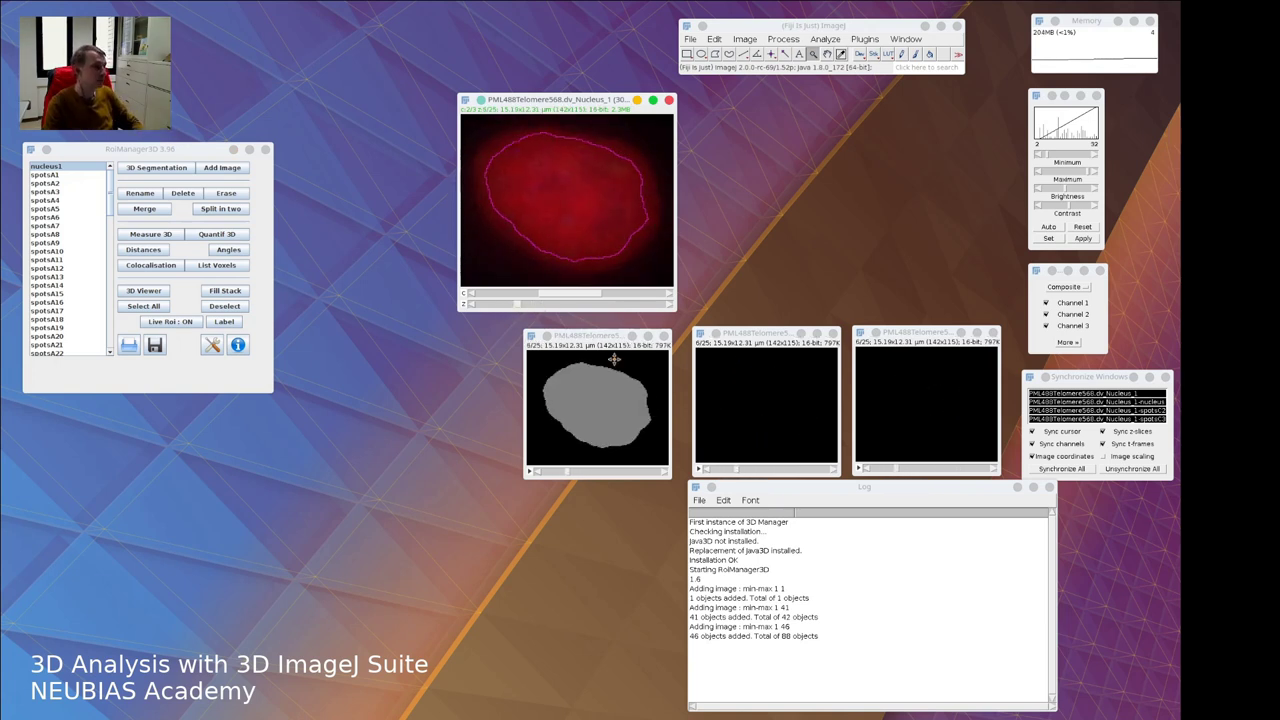
scroll(575, 200, up, 2)
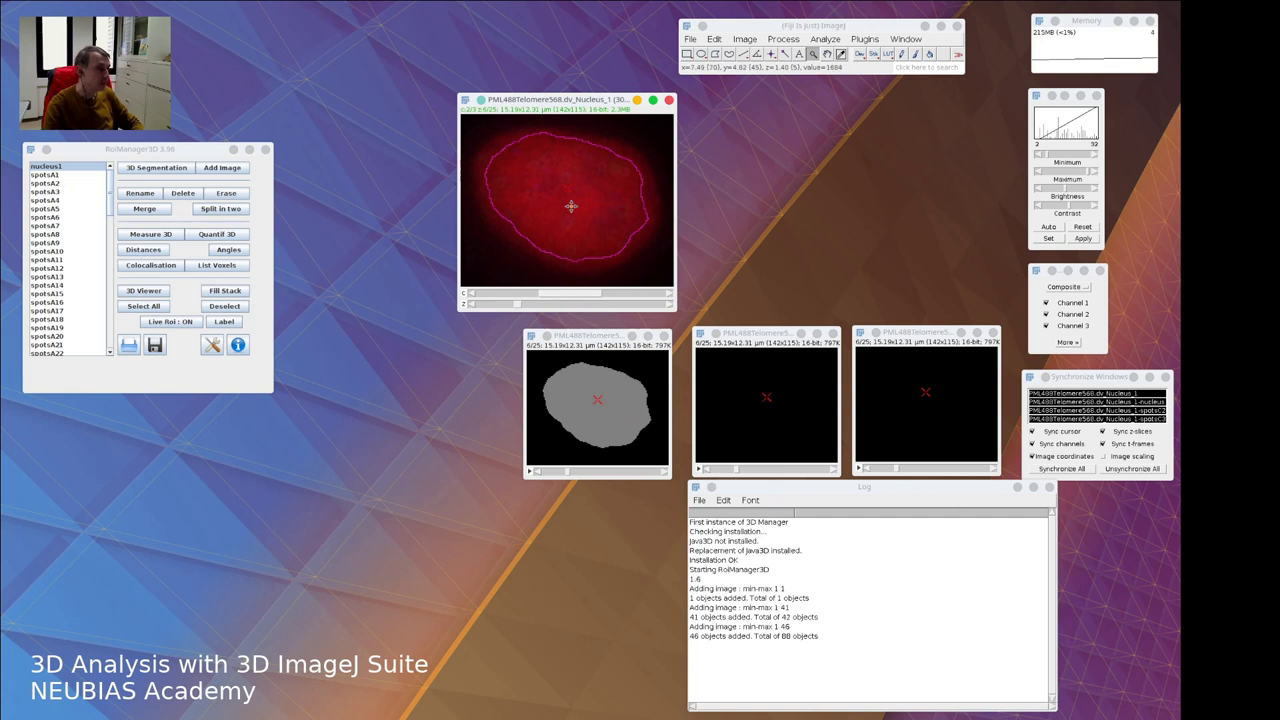
drag(520, 308, 568, 306)
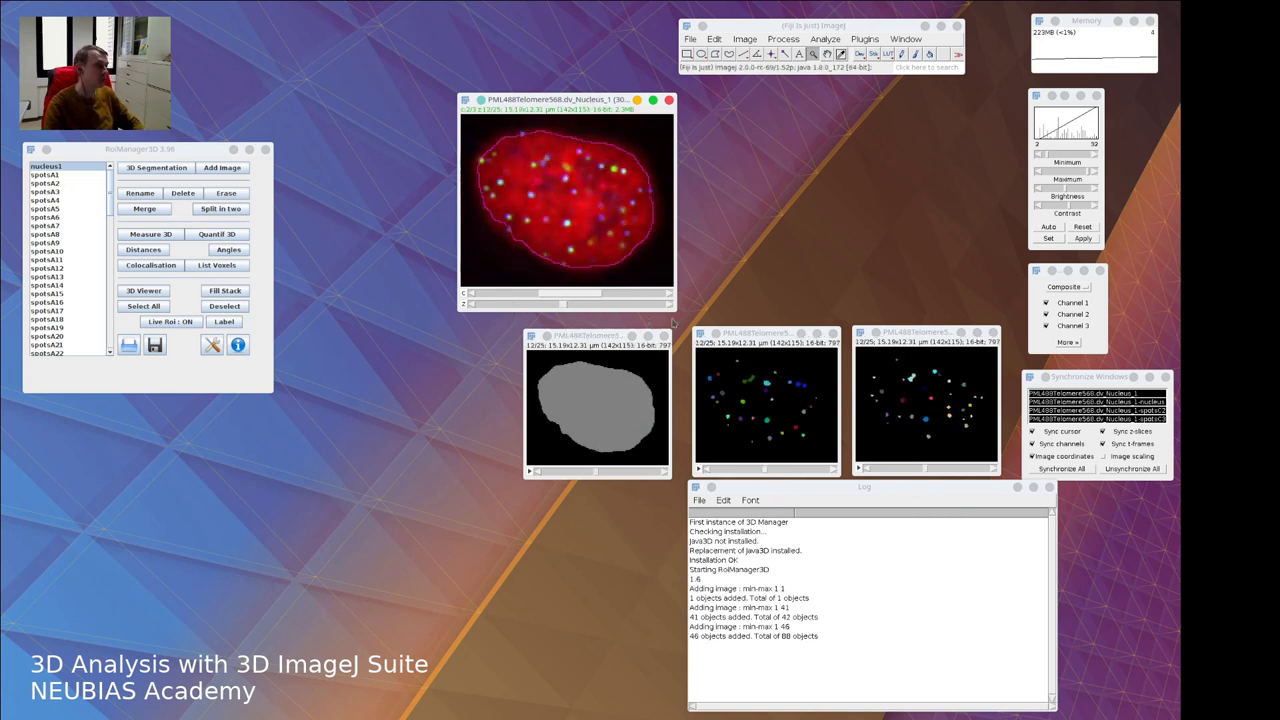
Place the first spots label image beside the three-channel image and display the nucleus1 contour on it
drag(756, 335, 762, 113)
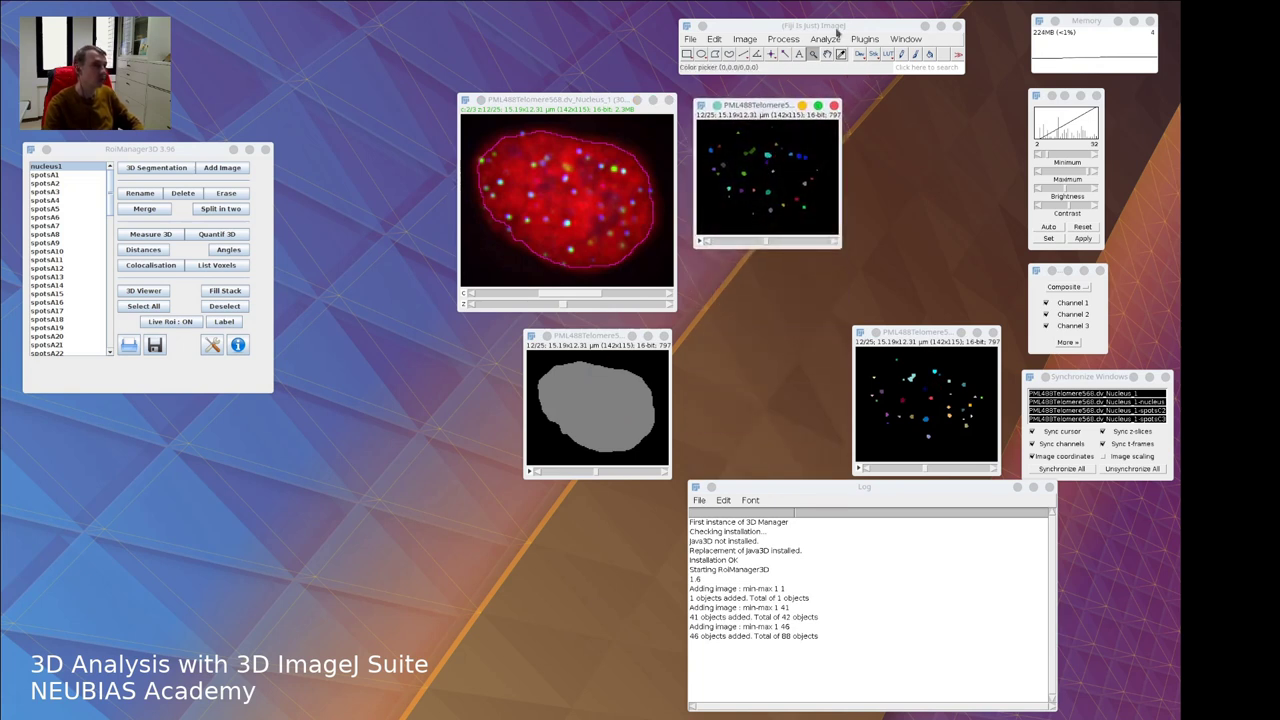
click(766, 131)
right_click(798, 118)
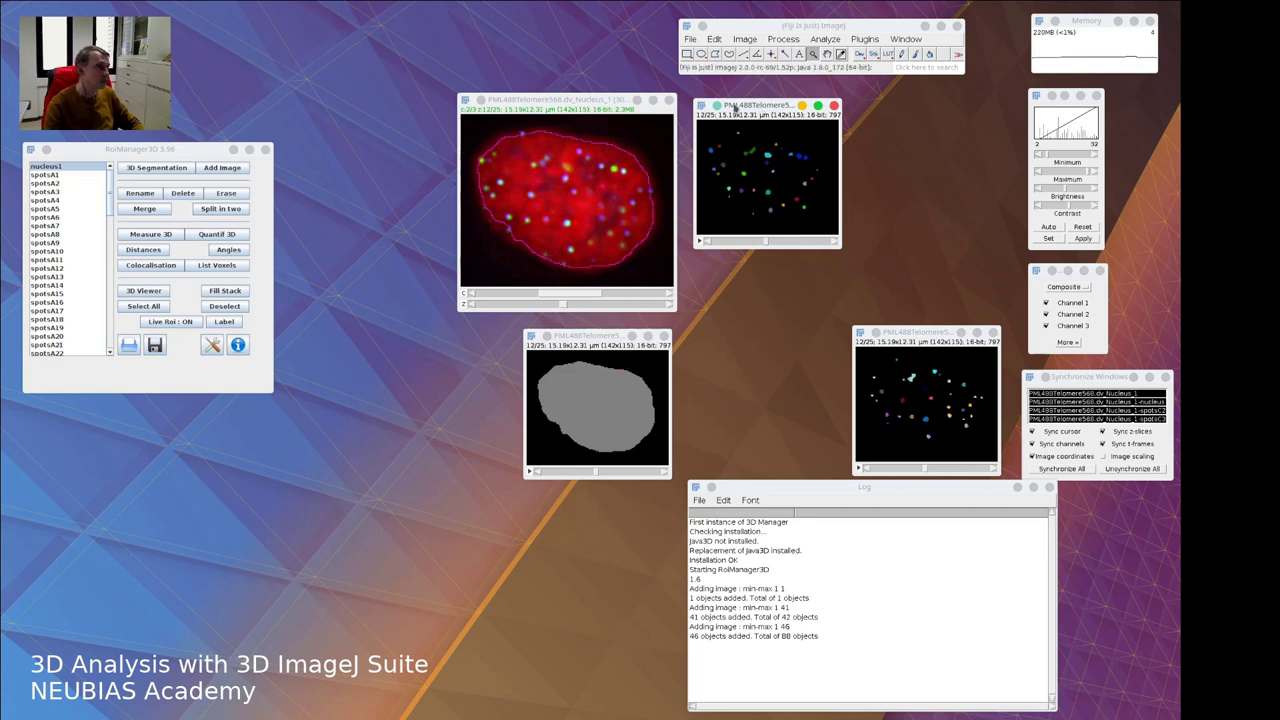
click(48, 175)
click(56, 167)
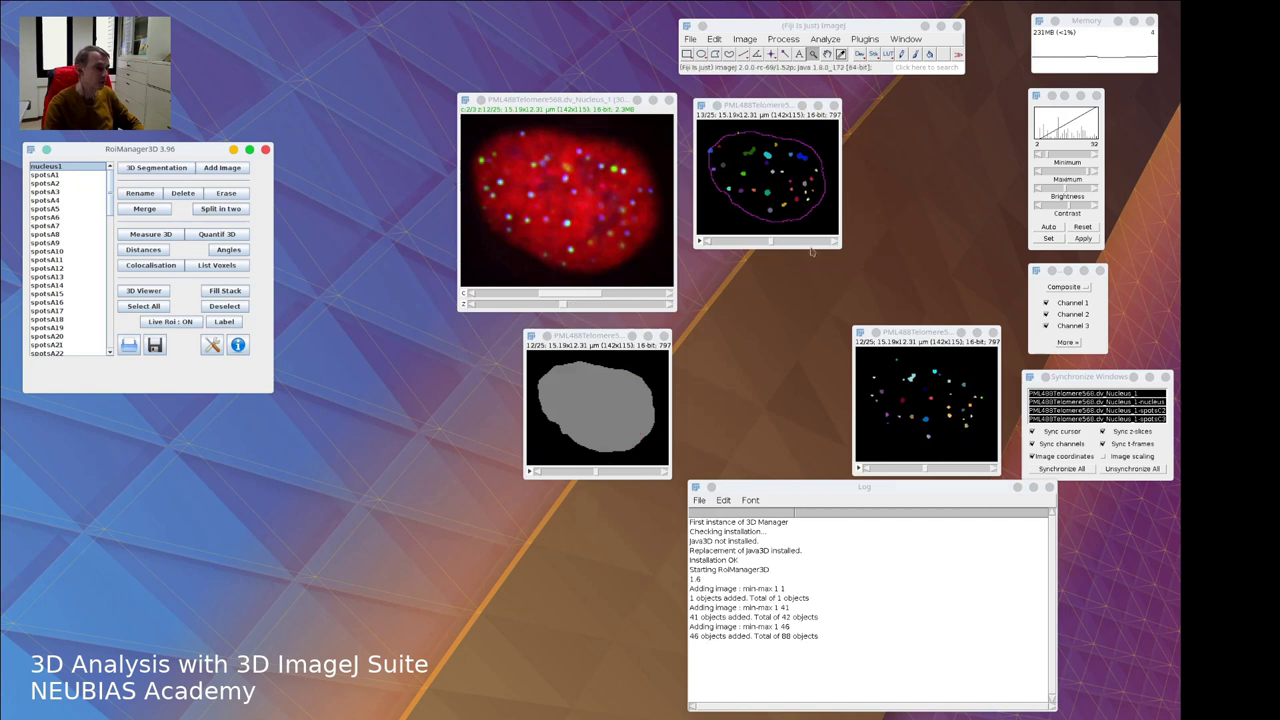
mouse_move(771, 245)
mouse_down()
mouse_move(748, 247)
mouse_move(766, 248)
mouse_up()
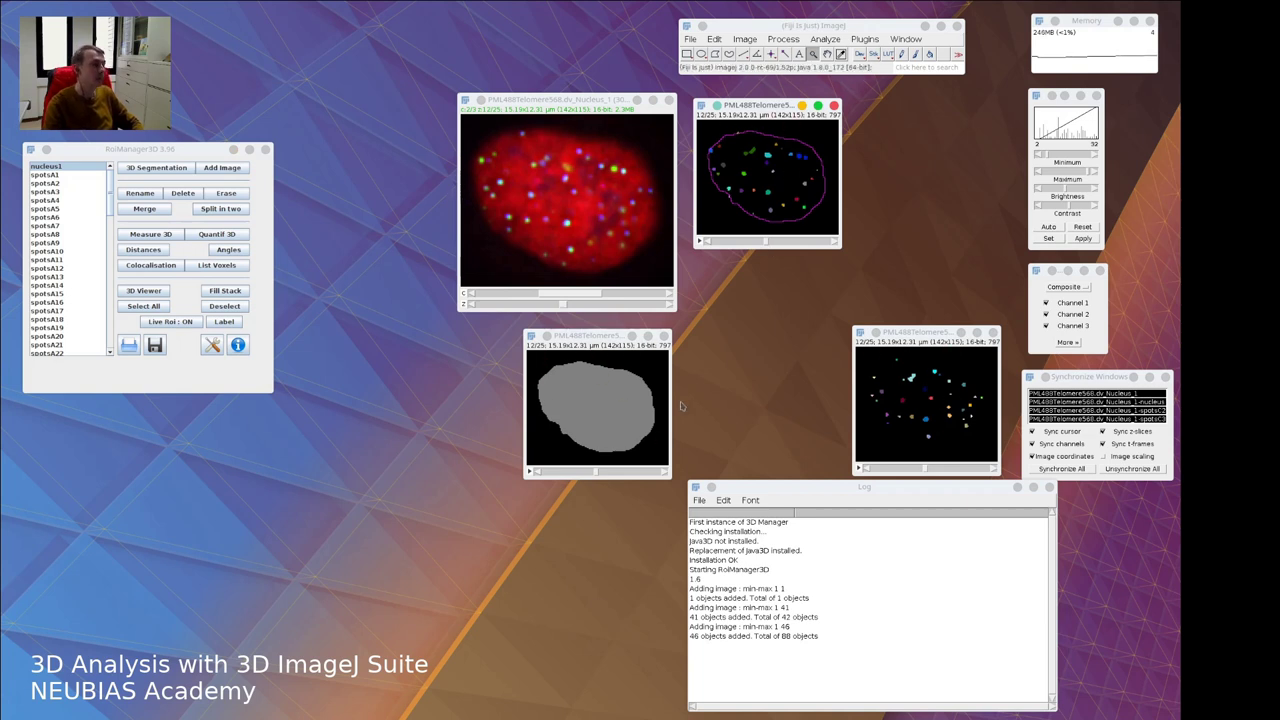
drag(757, 105, 755, 101)
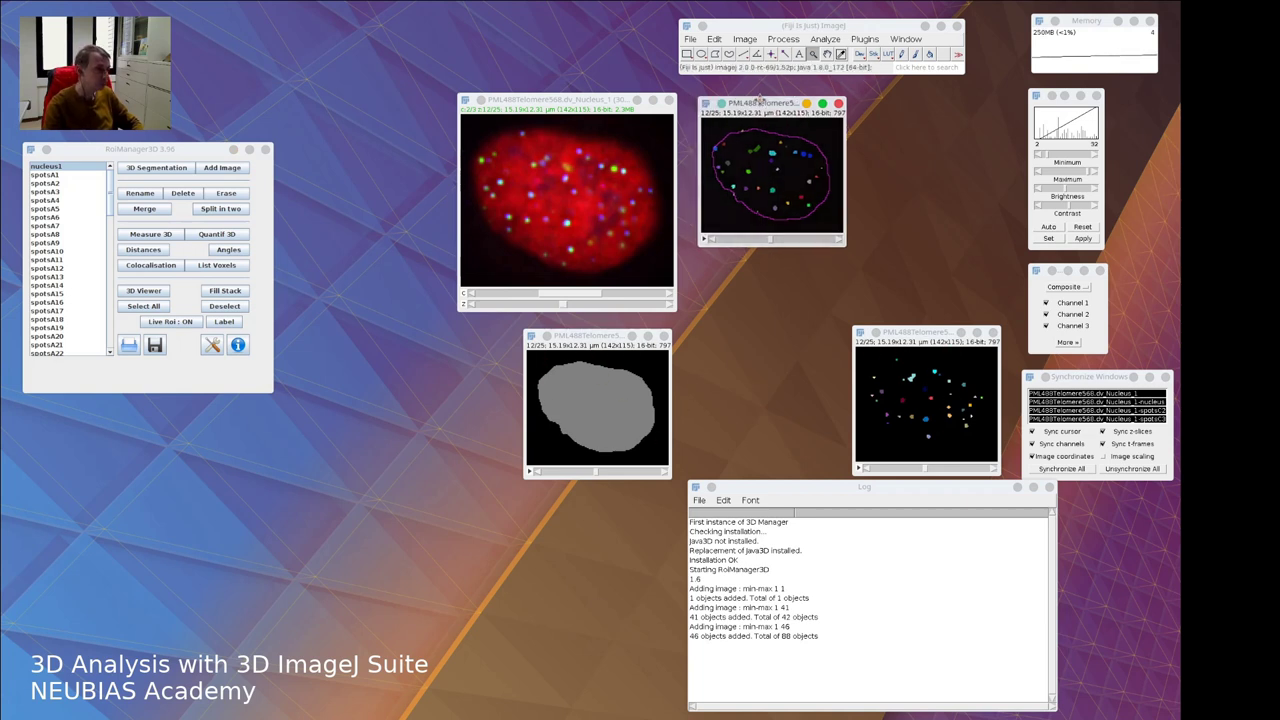
Select objects spotsA1 through spotsA41 in the 3D manager to outline them on the first spots label image
click(52, 176)
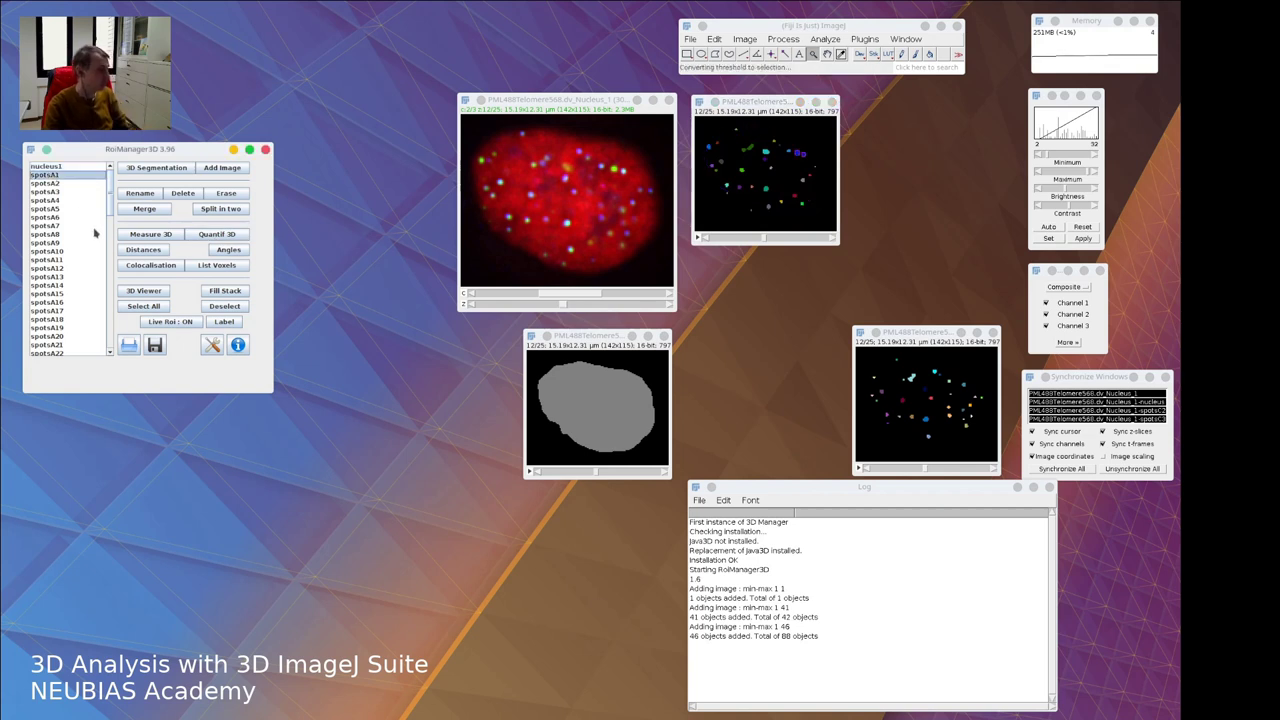
scroll(92, 240, down, 5)
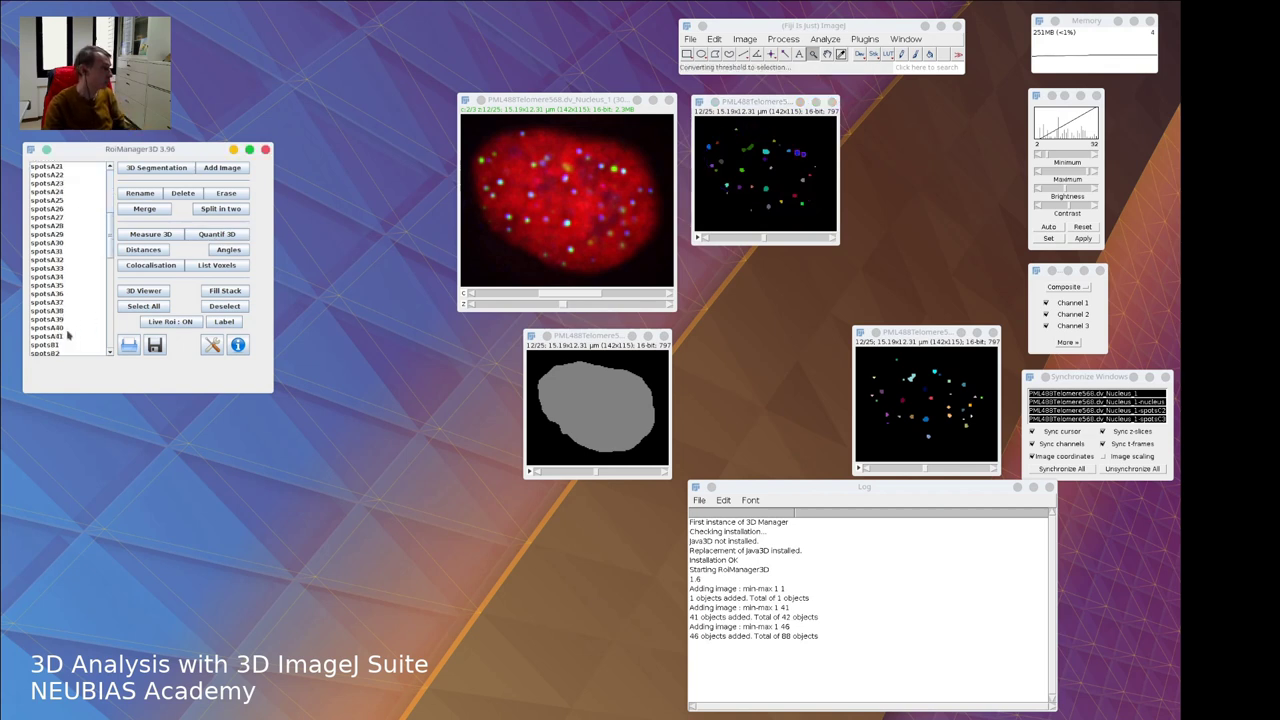
shift+click(62, 341)
scroll(84, 312, up, 5)
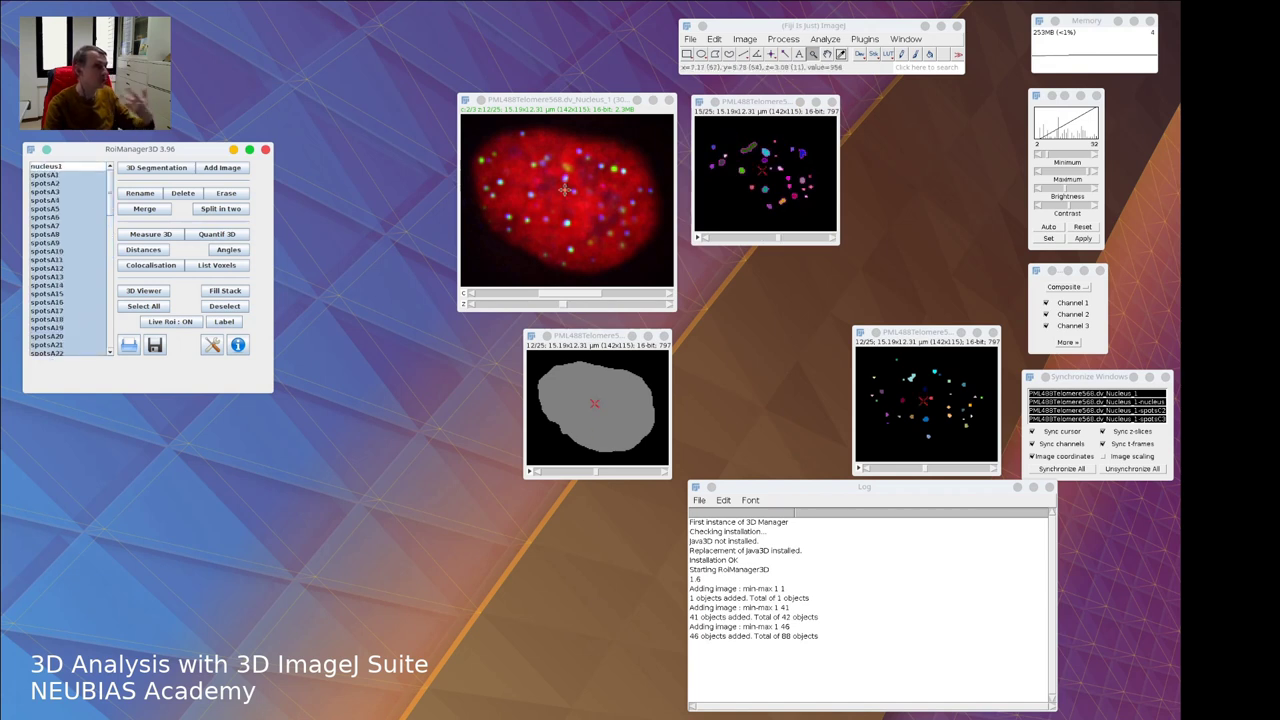
Display the contours of the spotsA objects on the three-channel nucleus image at z-slice 14
click(566, 107)
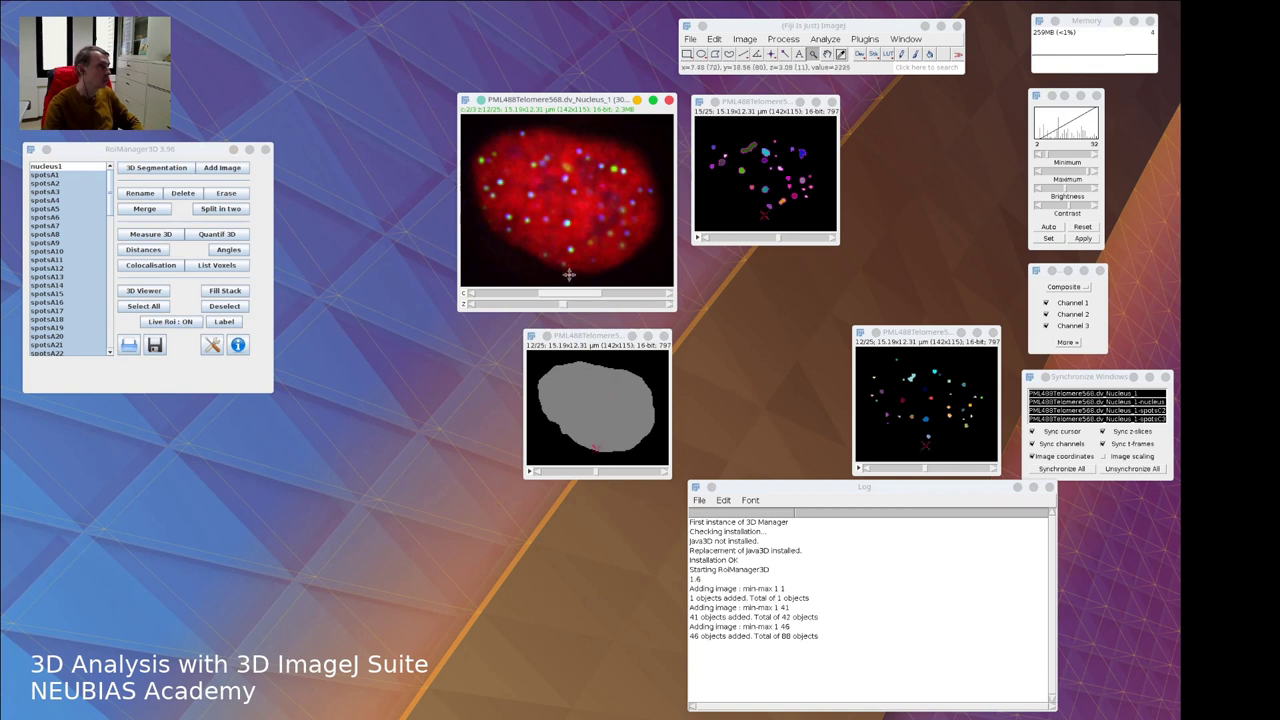
click(53, 176)
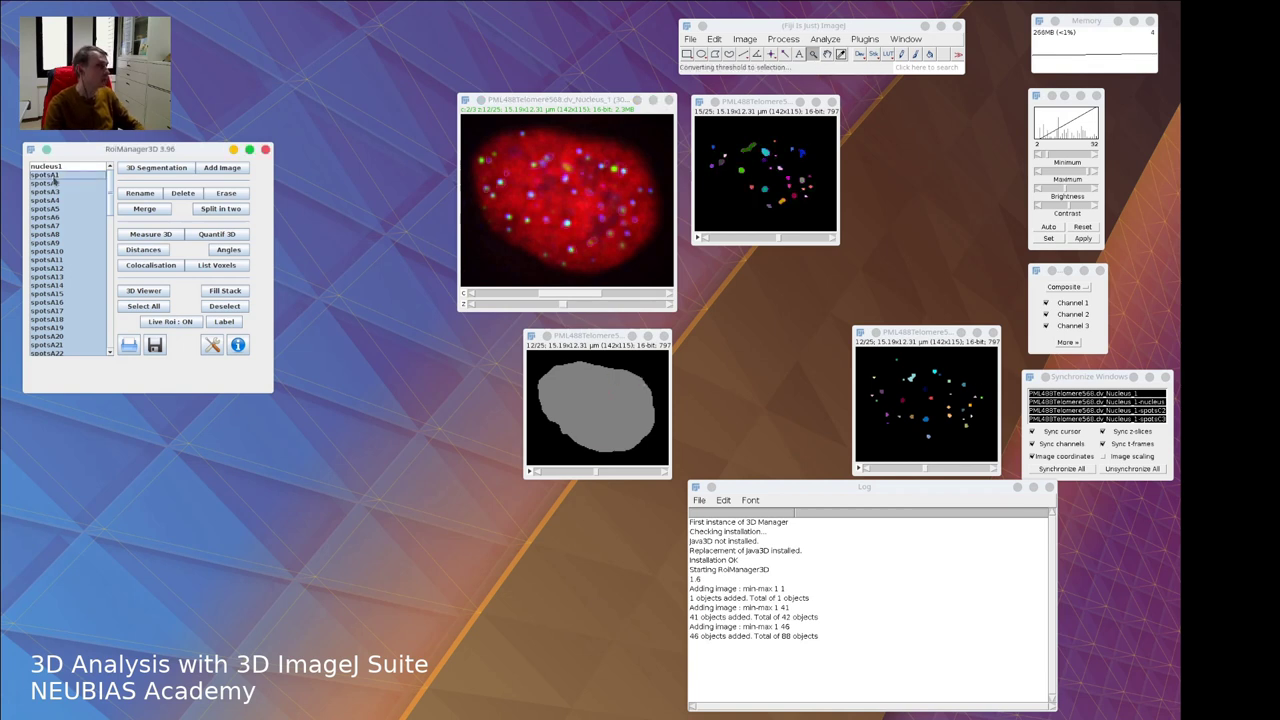
mouse_move(563, 306)
mouse_down()
mouse_move(537, 308)
mouse_move(597, 306)
mouse_move(579, 306)
mouse_up()
click(62, 243)
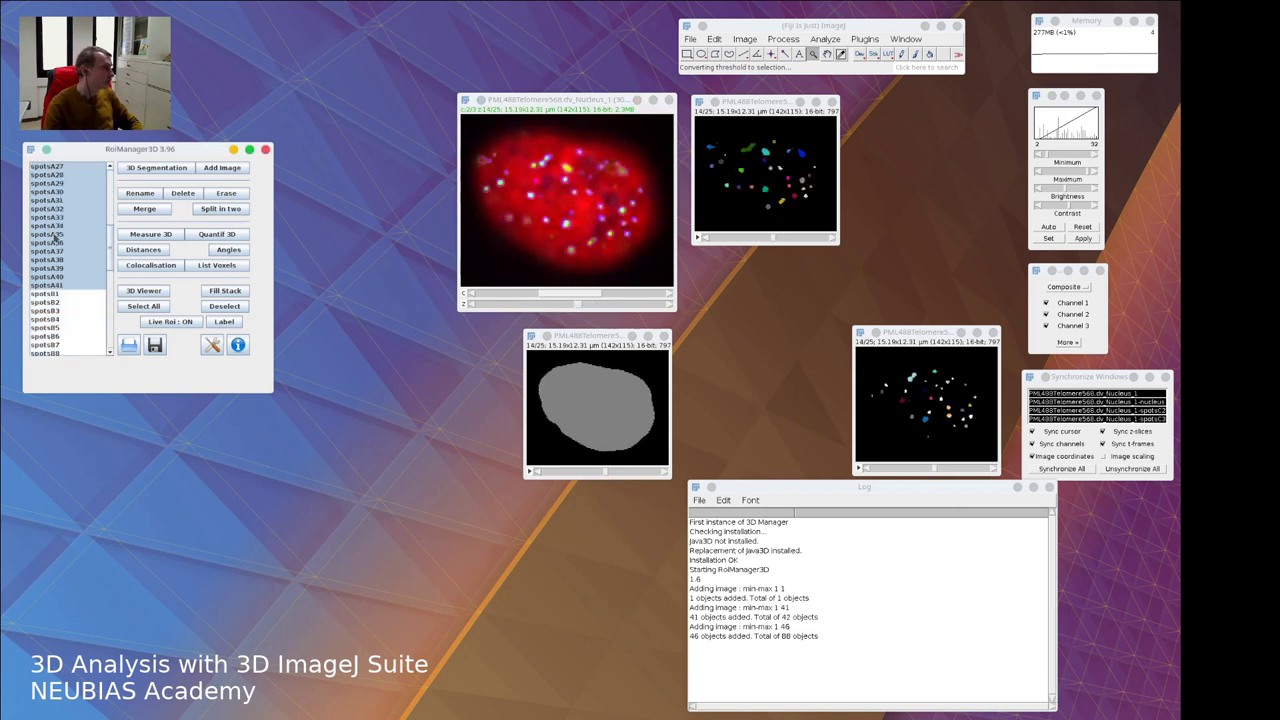
Open the color options beside the images and change the ROI selection color to green
click(714, 39)
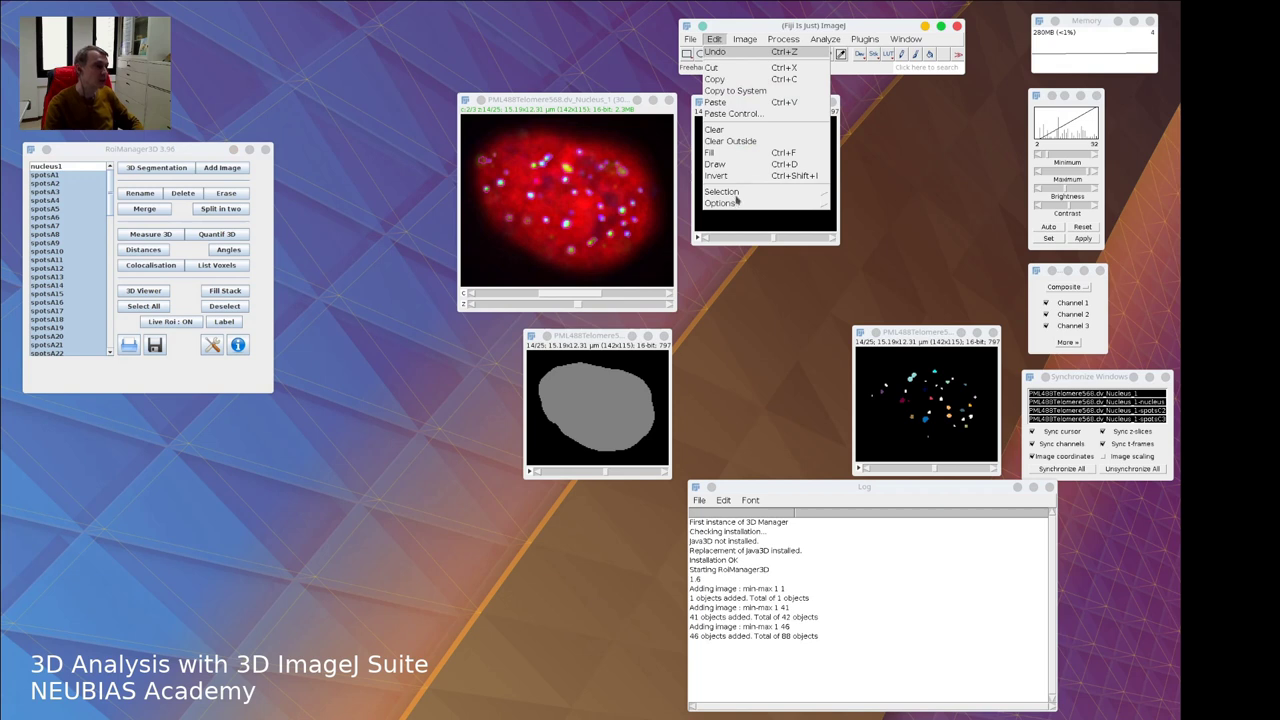
mouse_move(736, 193)
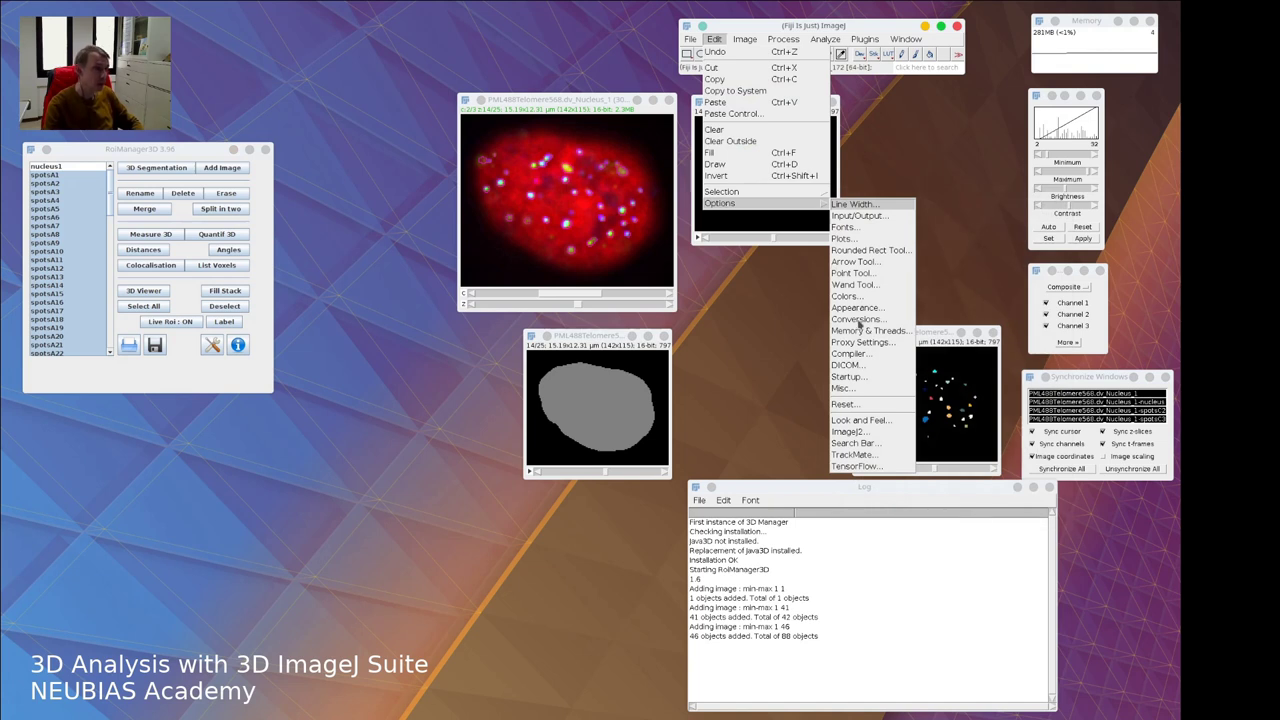
click(856, 297)
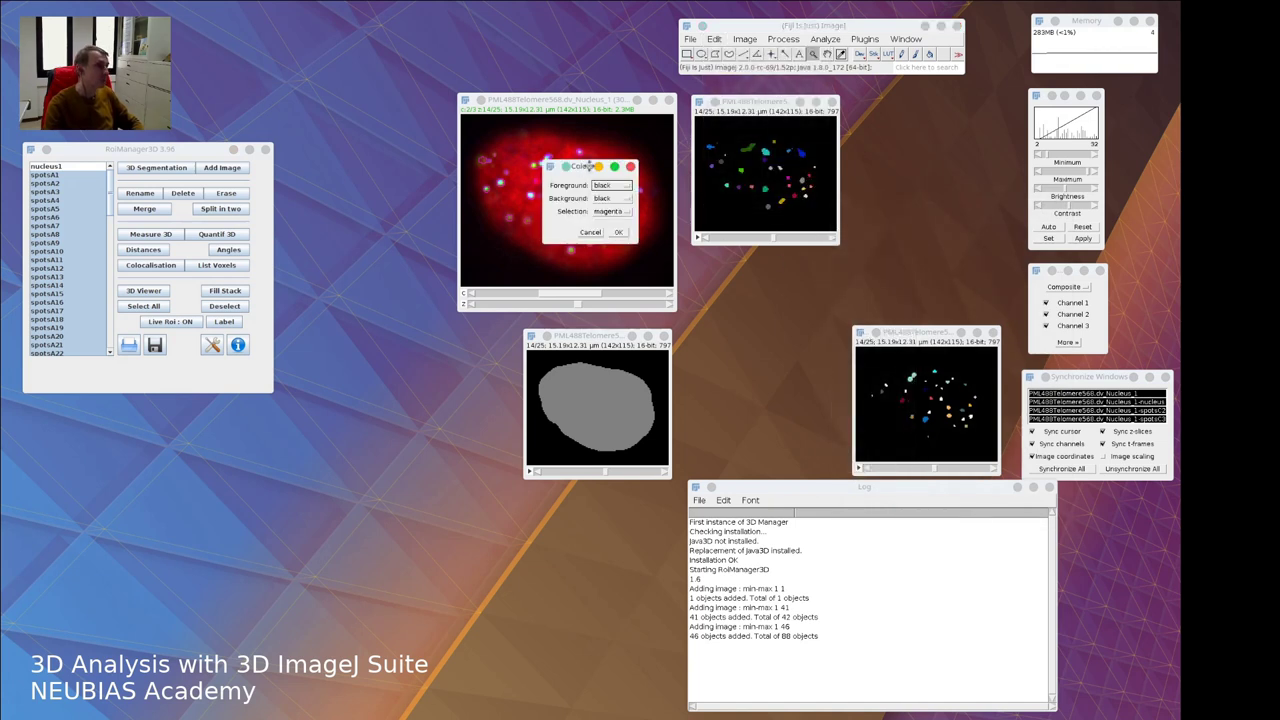
drag(591, 166, 895, 140)
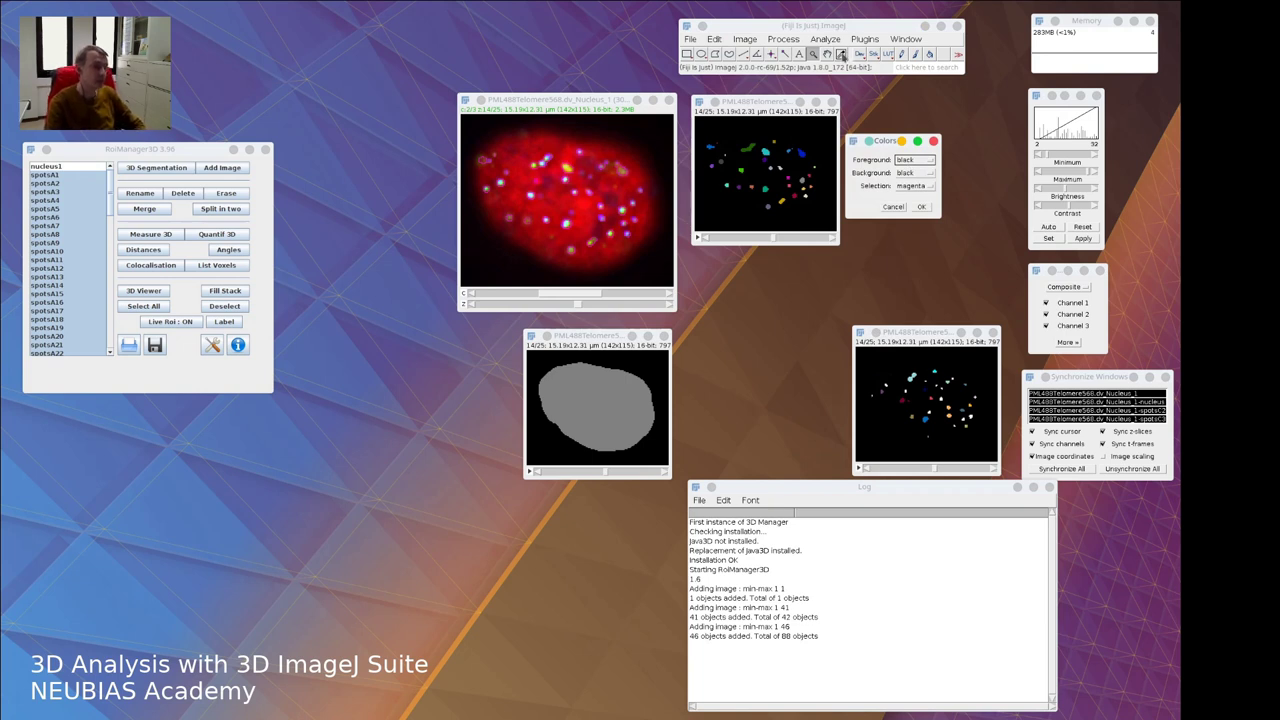
click(913, 187)
click(905, 206)
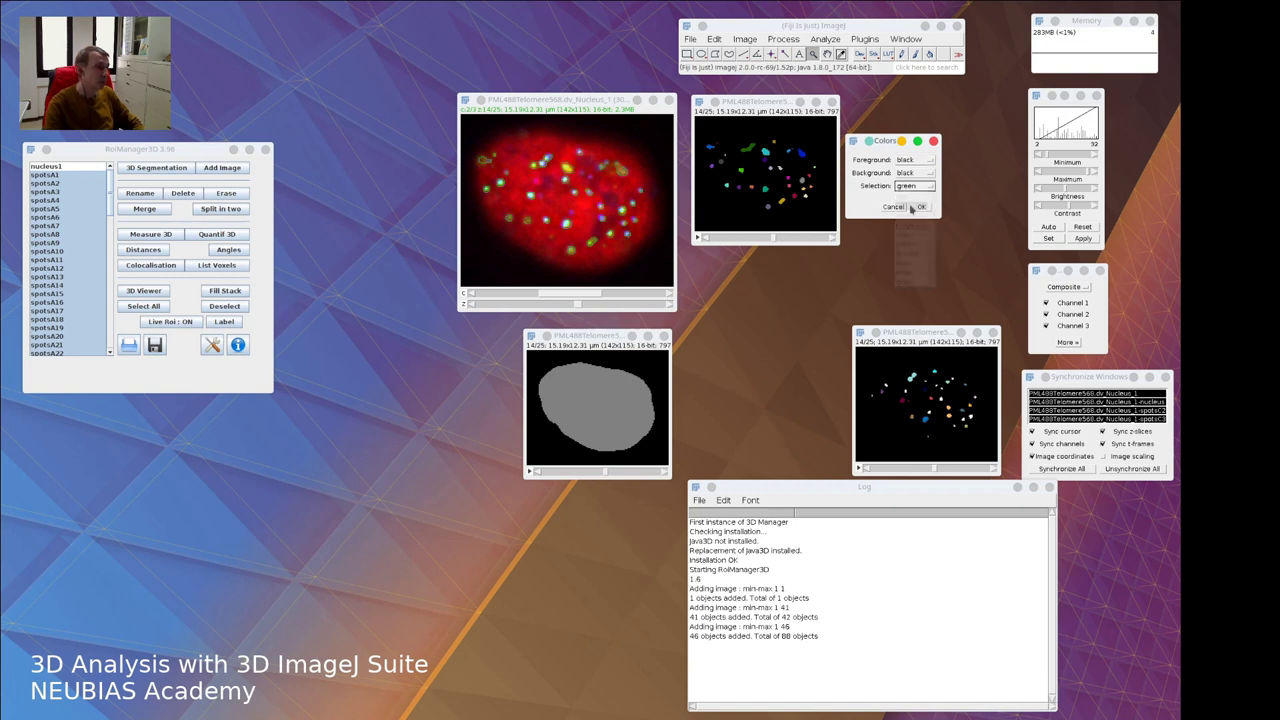
Try orange as the ROI selection color, return it to magenta, and confirm the color options
click(910, 187)
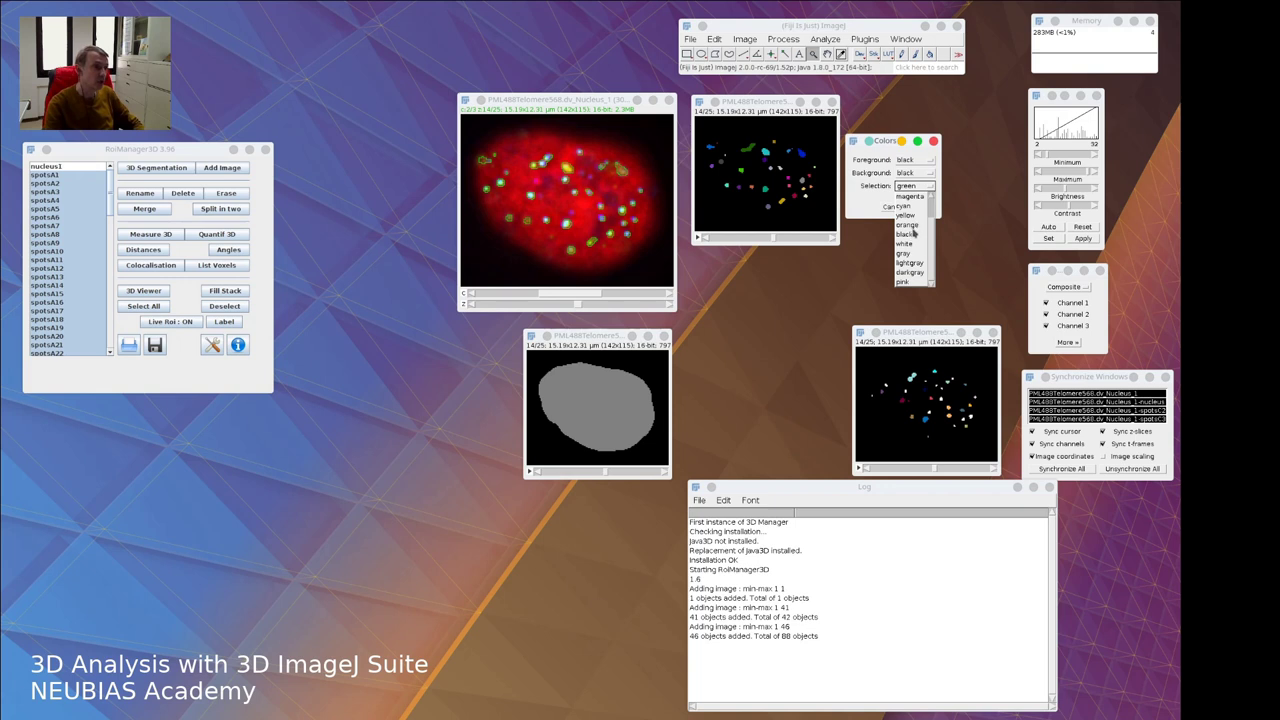
click(910, 225)
click(917, 192)
click(910, 196)
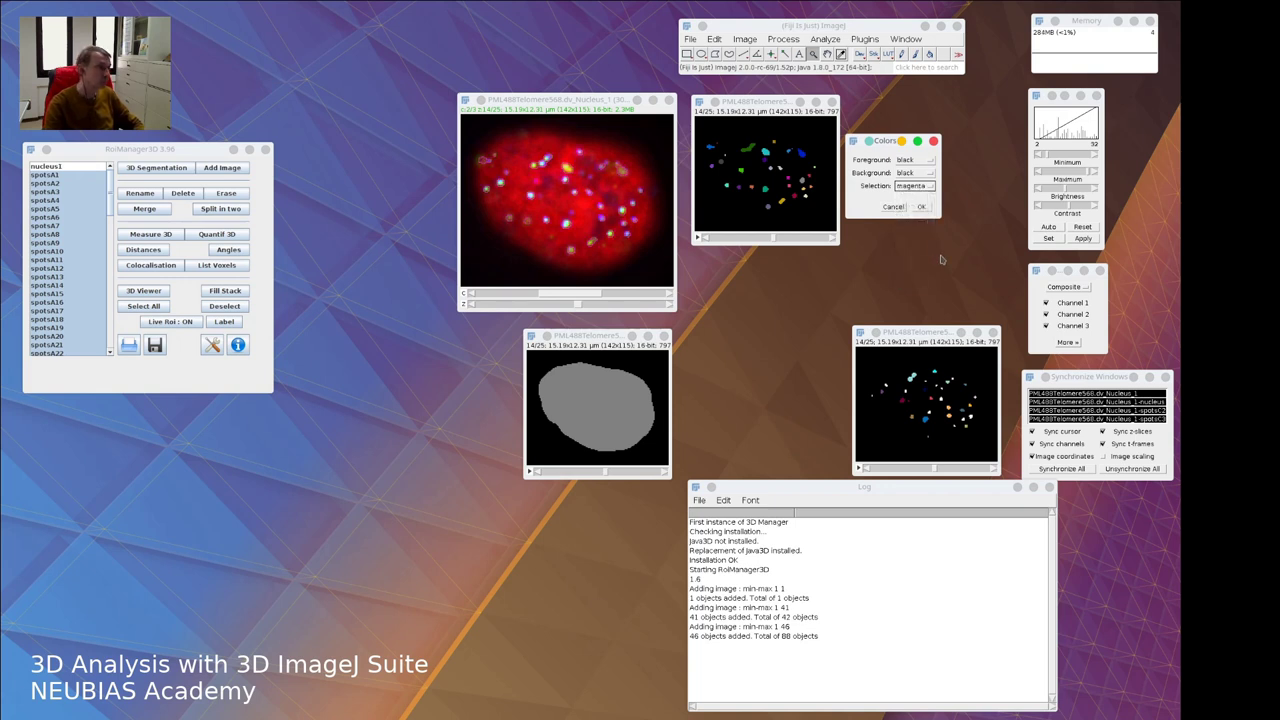
click(923, 207)
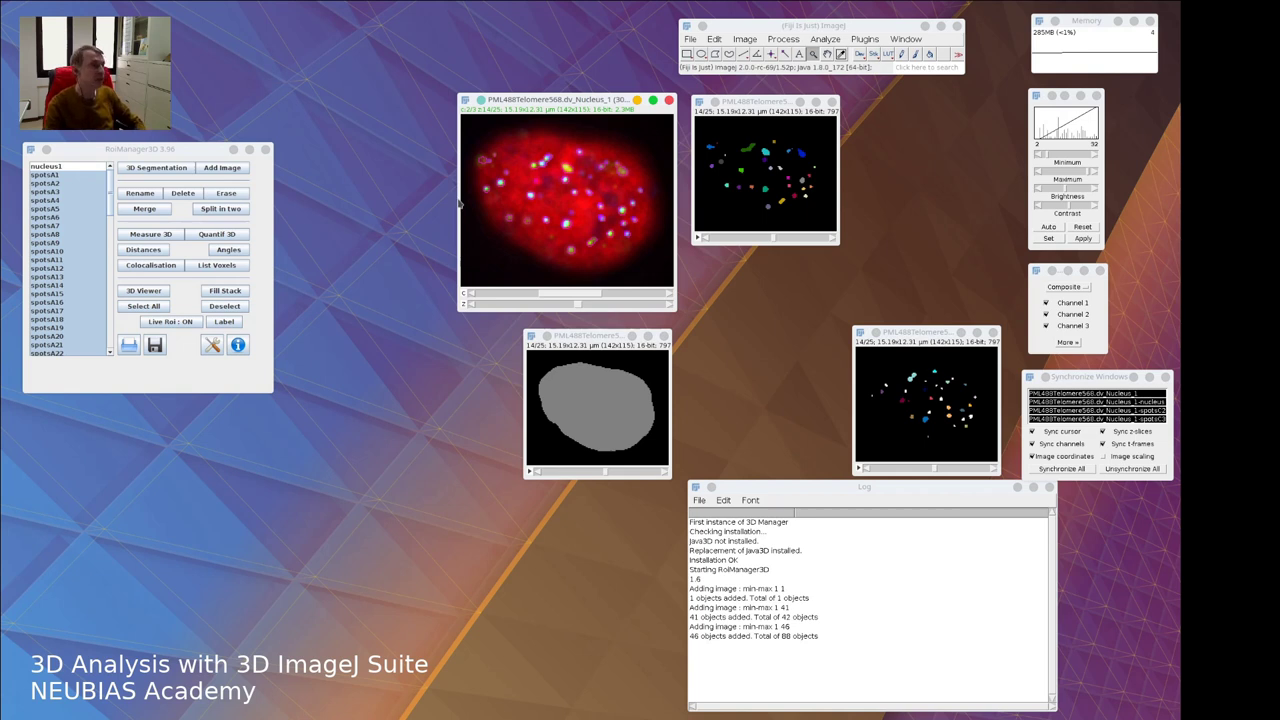
Select nucleus1 in the 3D manager and set the foreground color to blue with the color picker
click(55, 167)
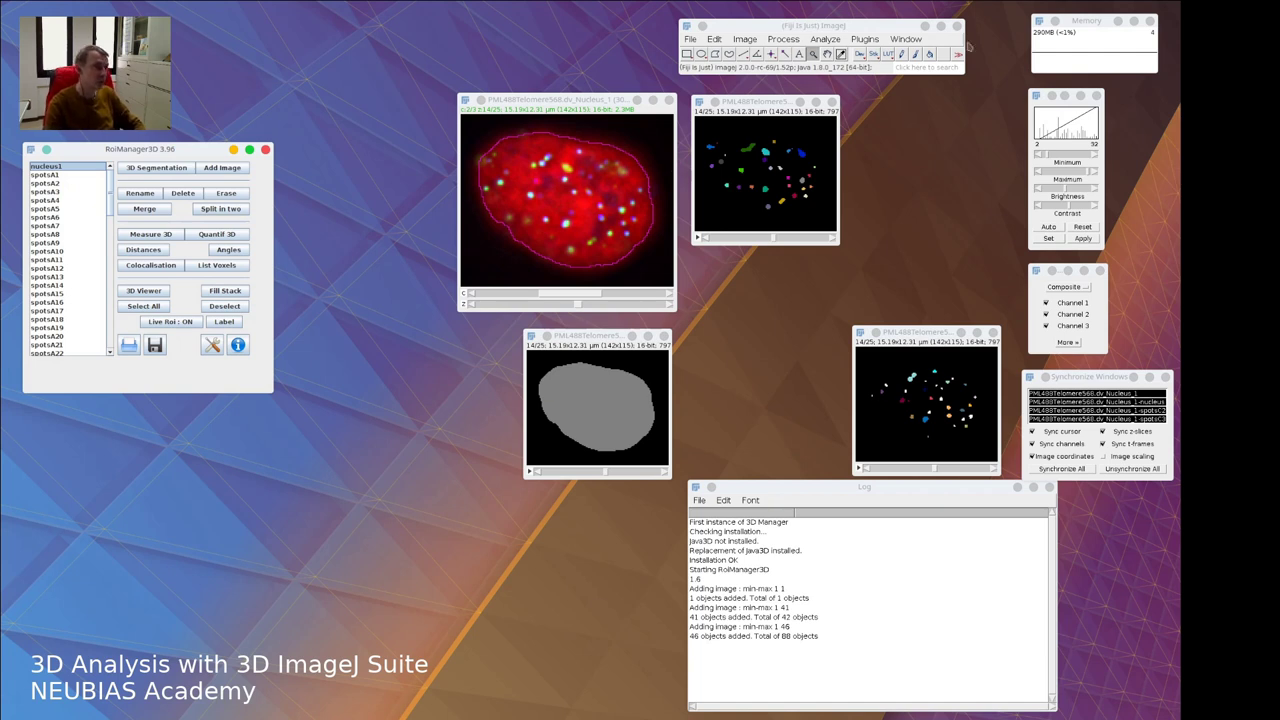
click(843, 57)
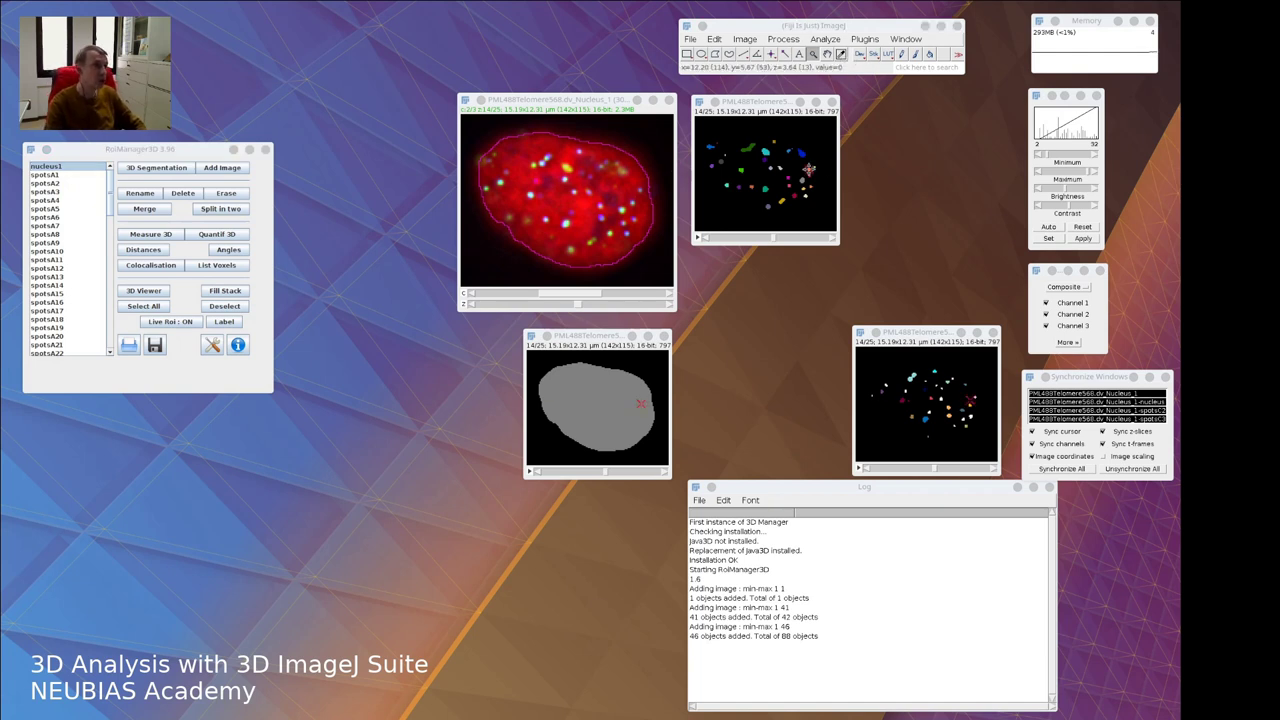
double_click(842, 55)
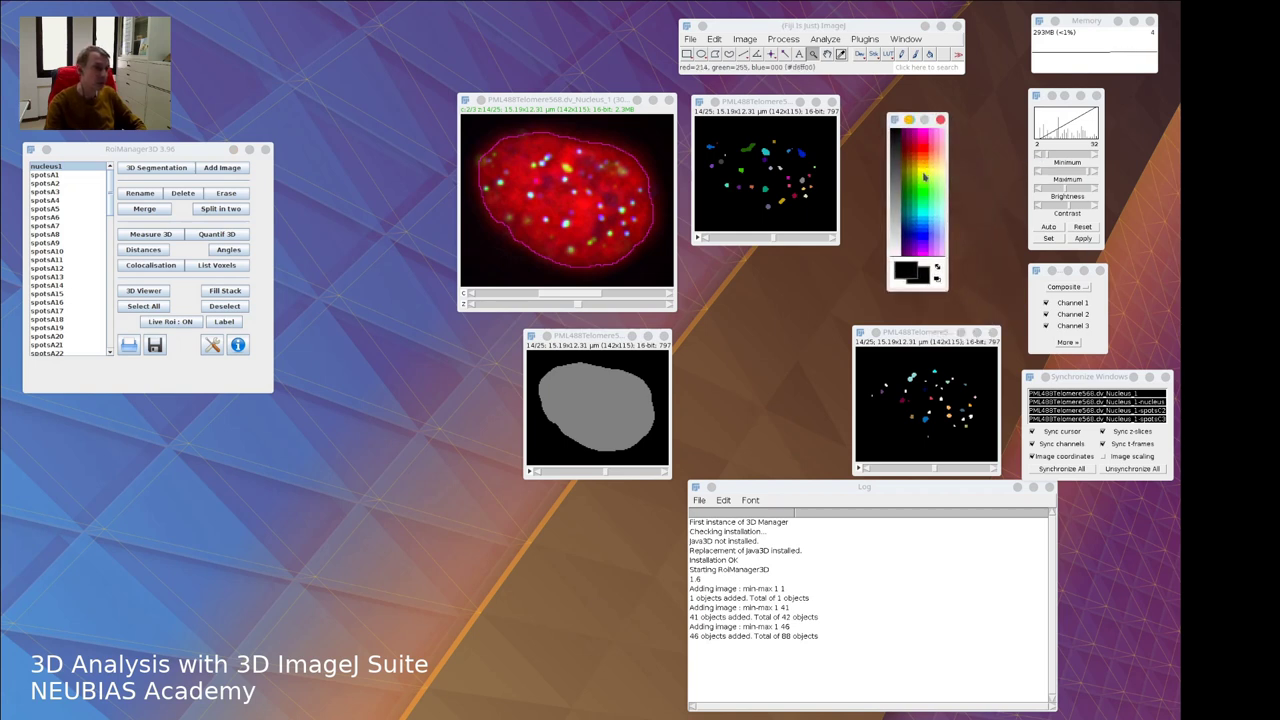
click(922, 238)
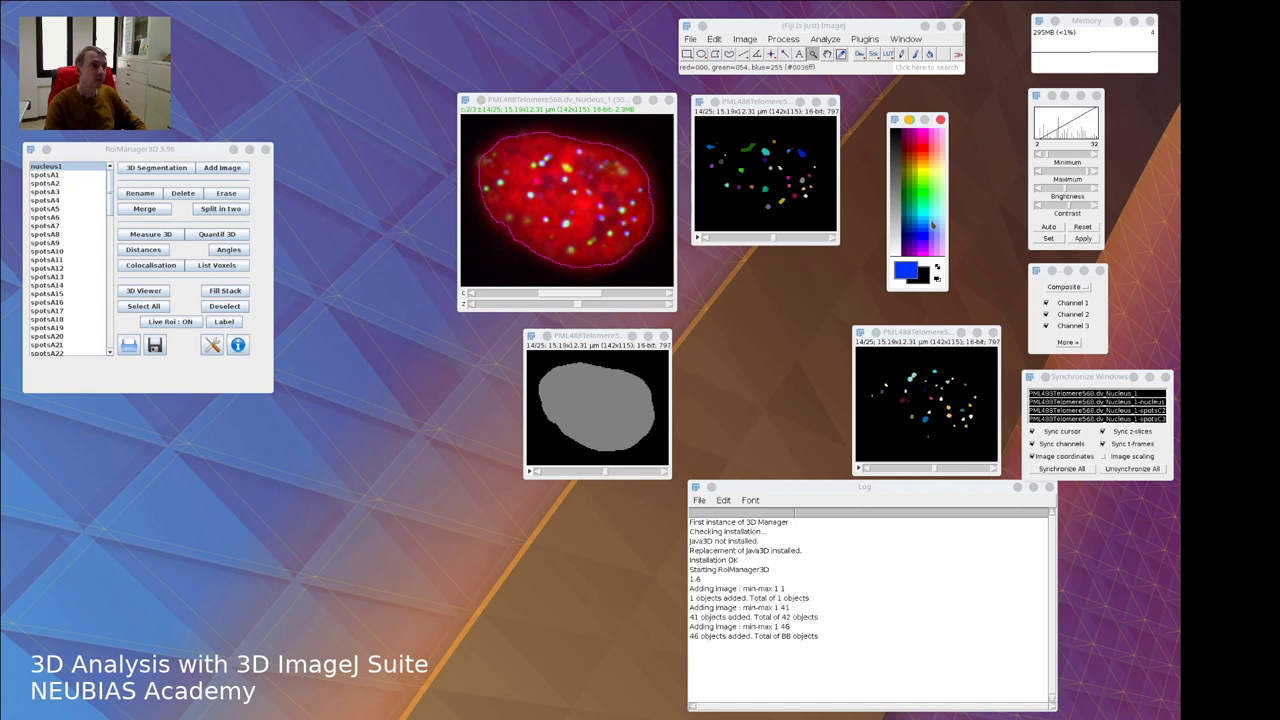
click(941, 120)
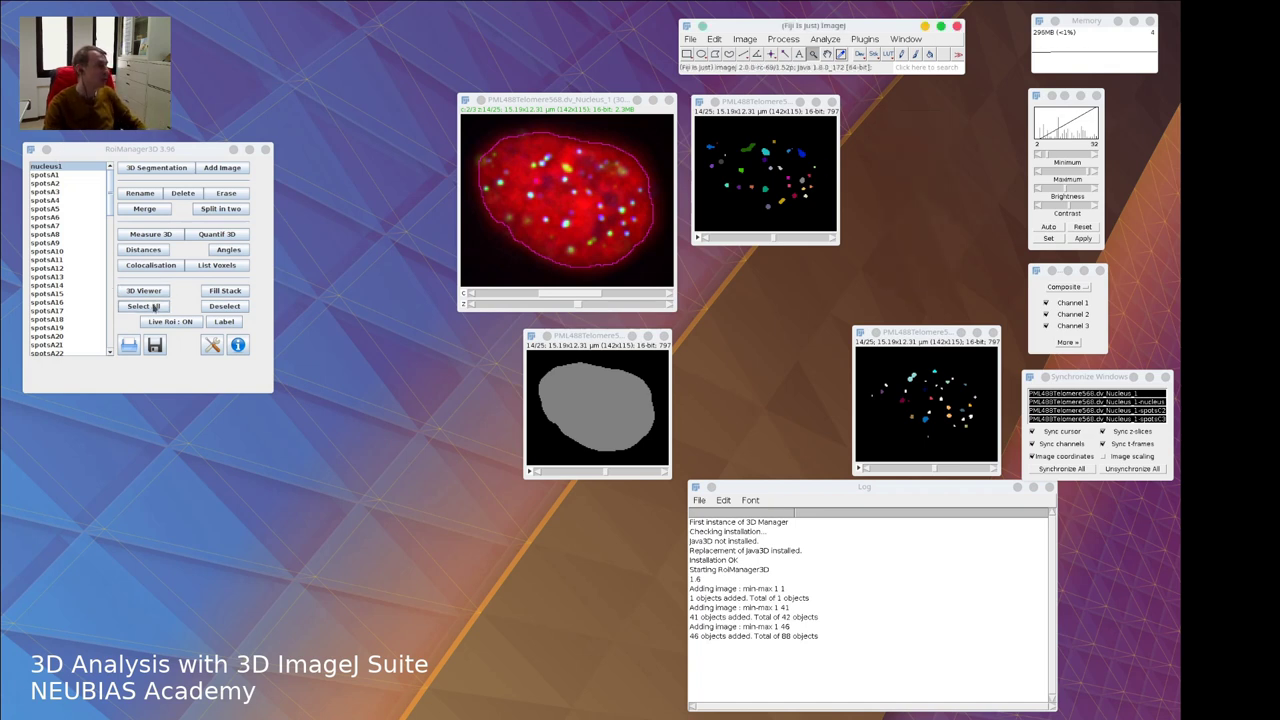
Show nucleus1 in the 3D Viewer and rotate it to see its shape
click(150, 291)
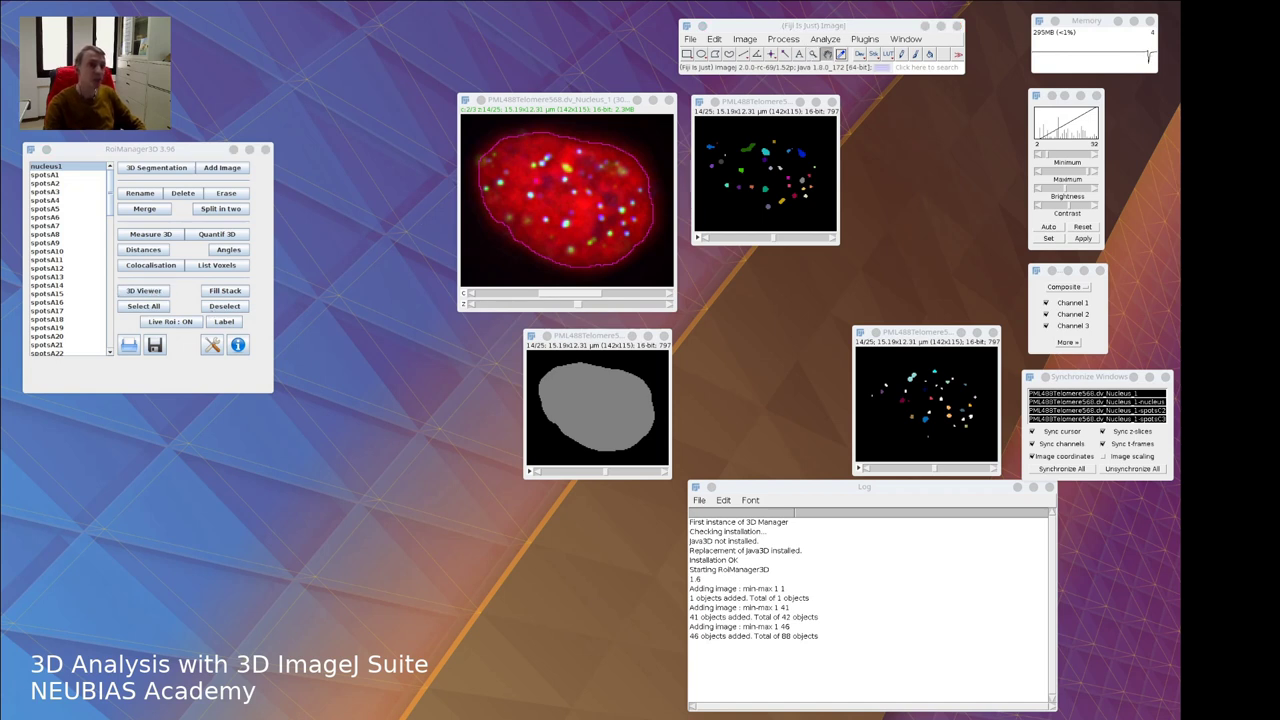
drag(481, 296, 448, 241)
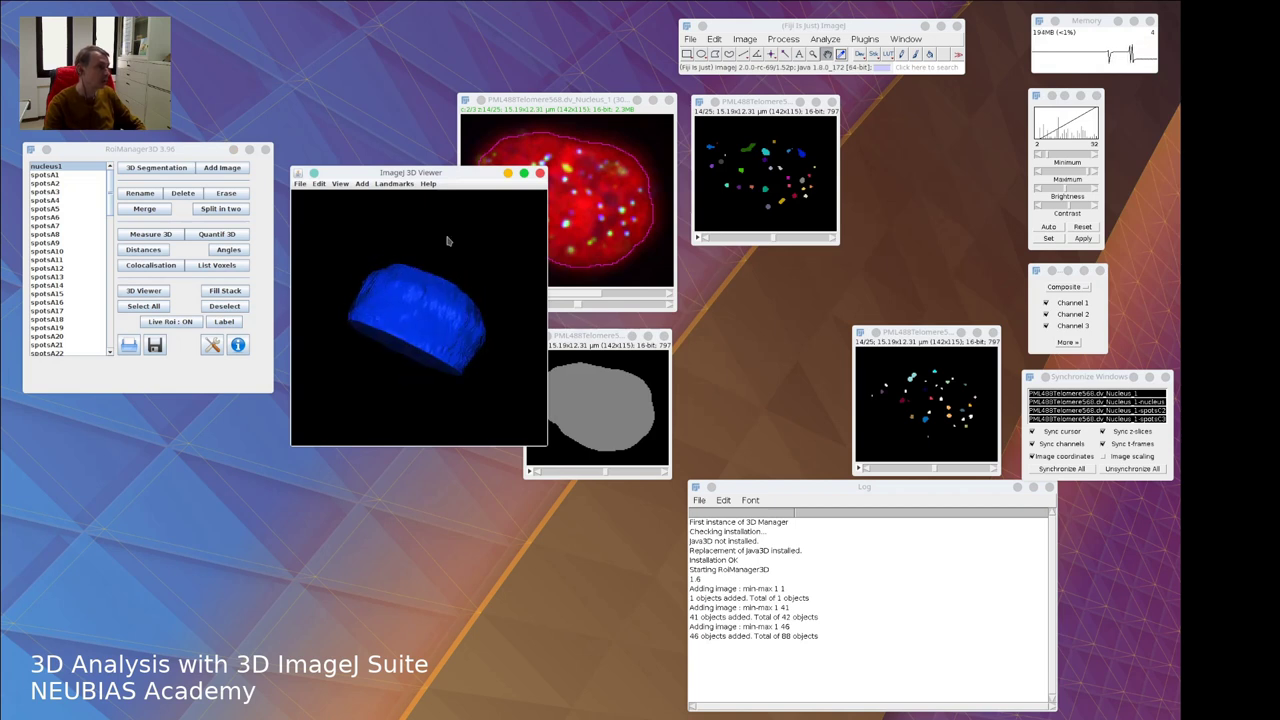
click(425, 300)
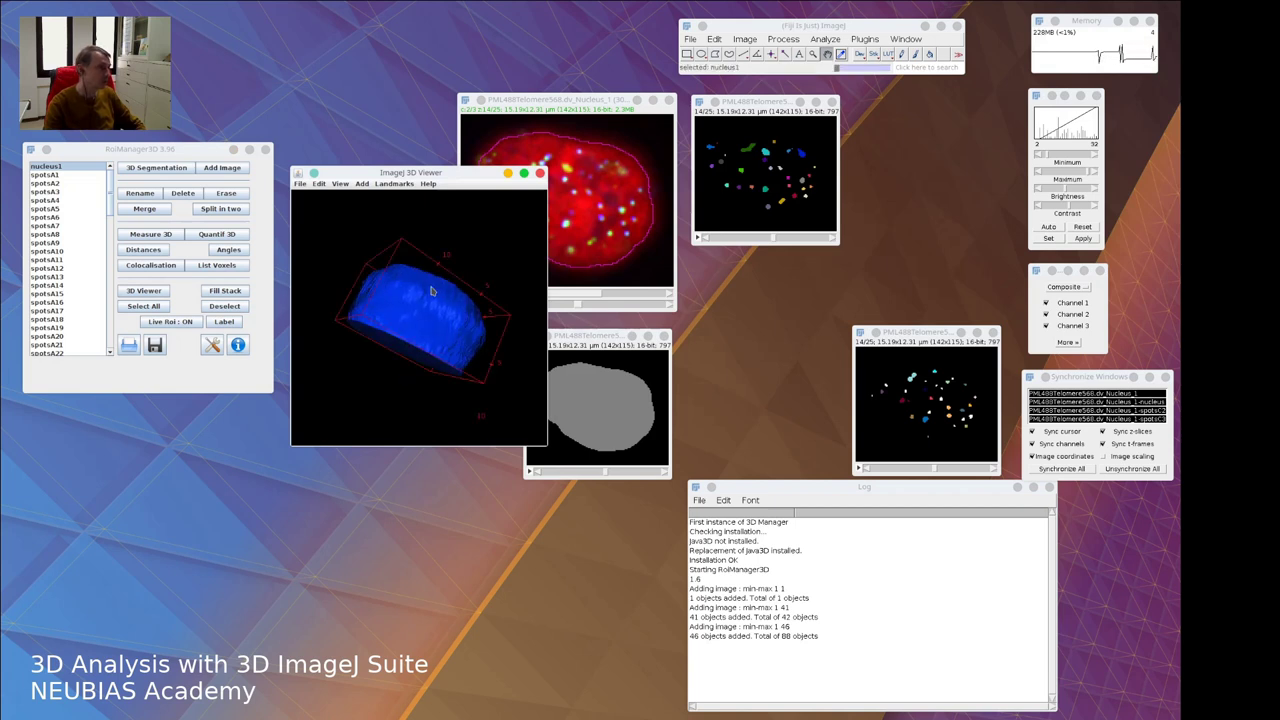
click(319, 184)
click(420, 231)
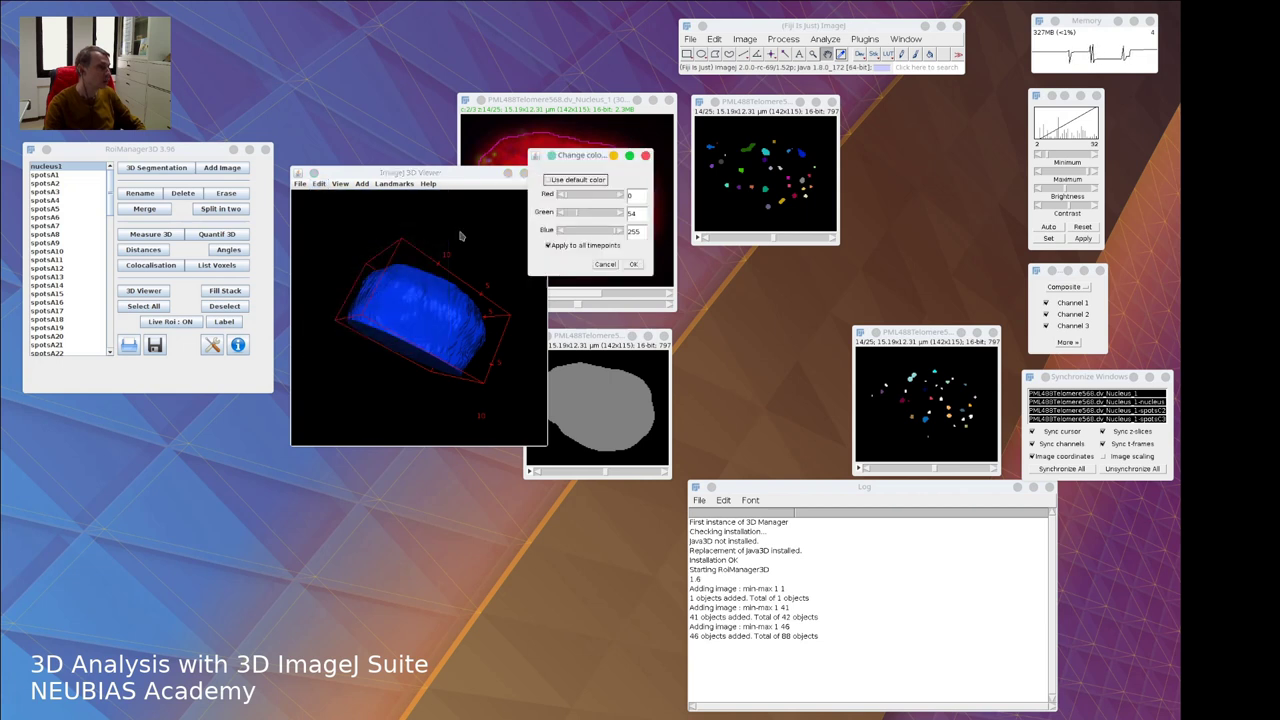
click(605, 264)
Rotate nucleus1 in the 3D Viewer and move the viewer window farther from the 3D manager
click(502, 263)
drag(497, 271, 445, 318)
click(440, 318)
click(509, 249)
drag(452, 173, 588, 177)
Set the foreground color to green and show objects spotsA1 to spotsA41 in the 3D Viewer
click(66, 175)
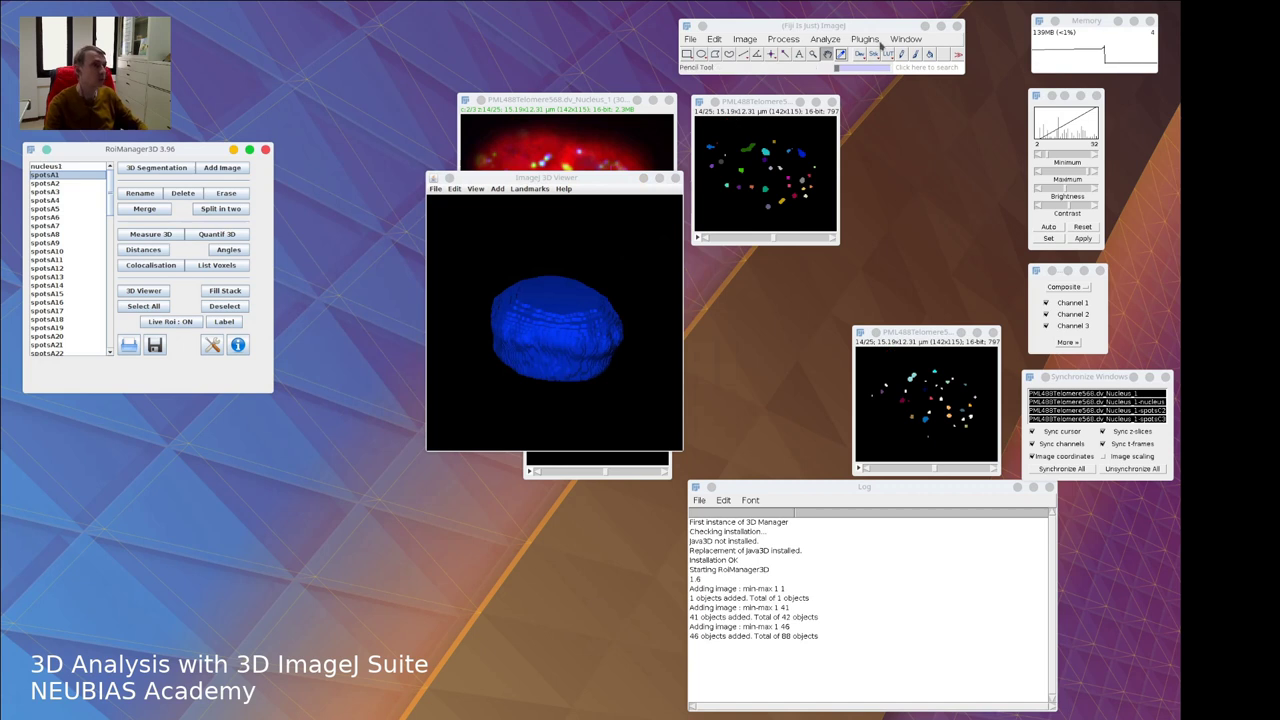
double_click(840, 53)
click(927, 190)
click(940, 120)
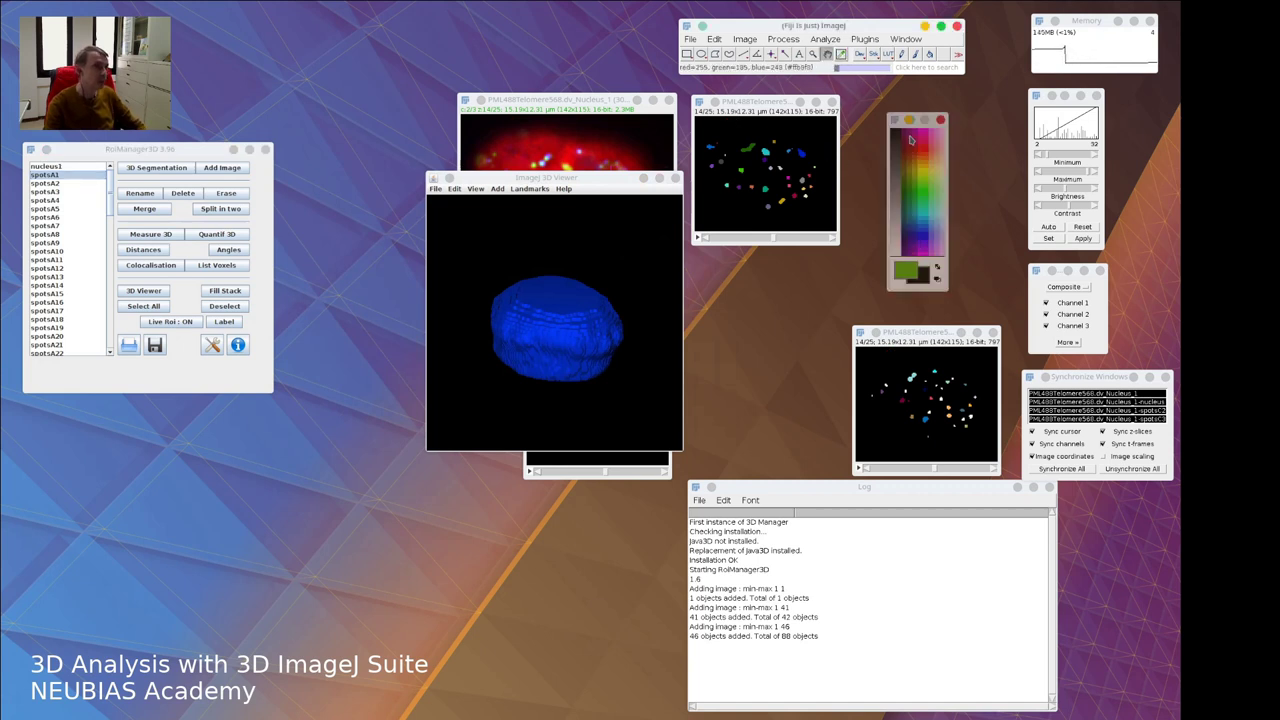
scroll(68, 191, down, 10)
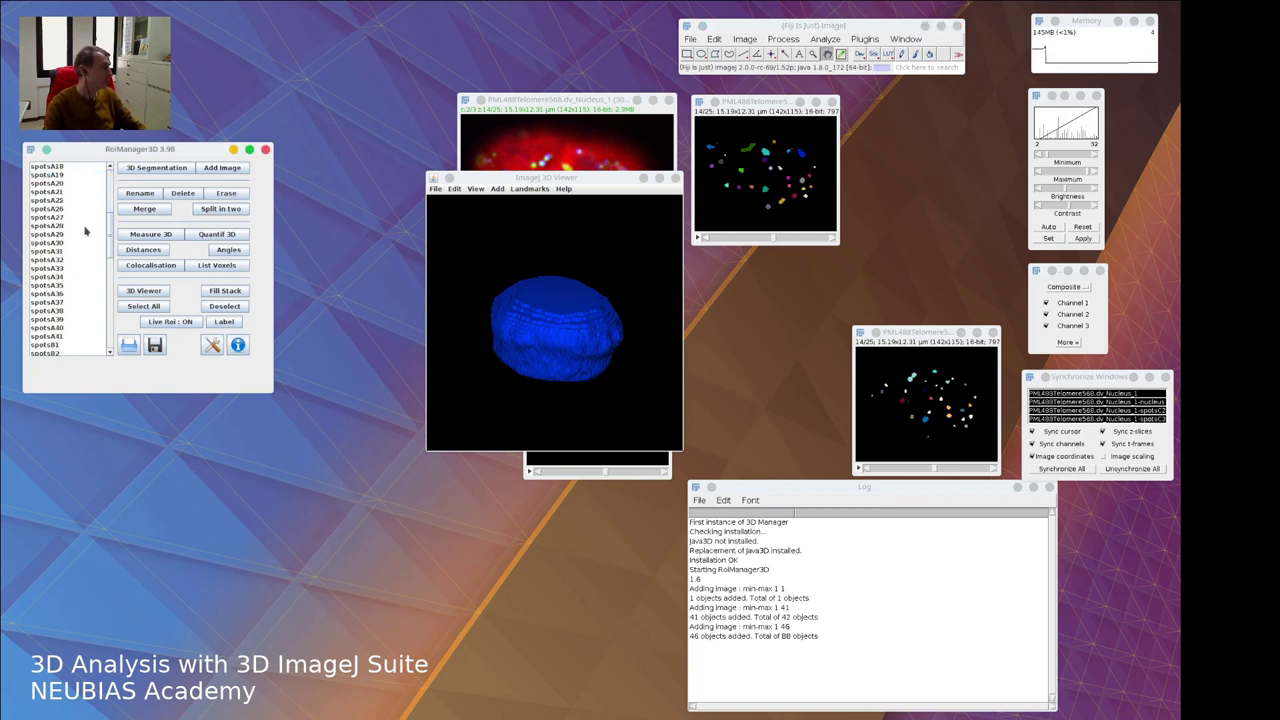
shift+click(62, 233)
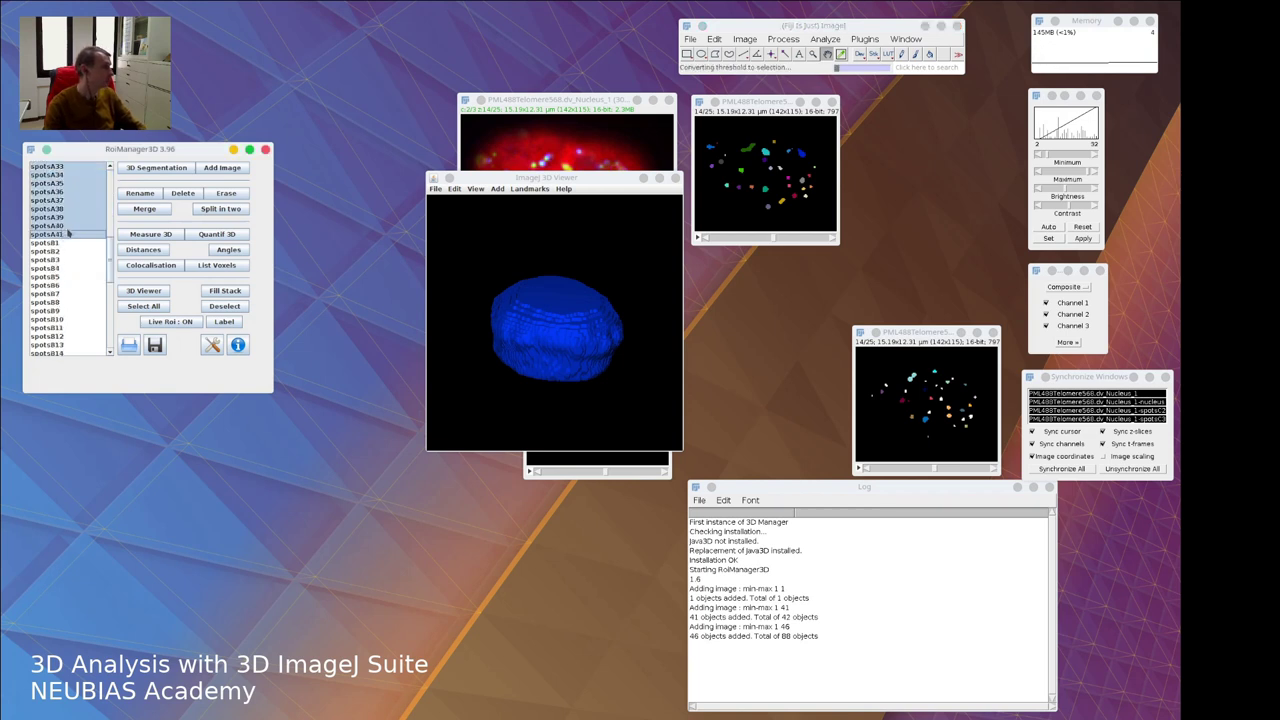
click(143, 290)
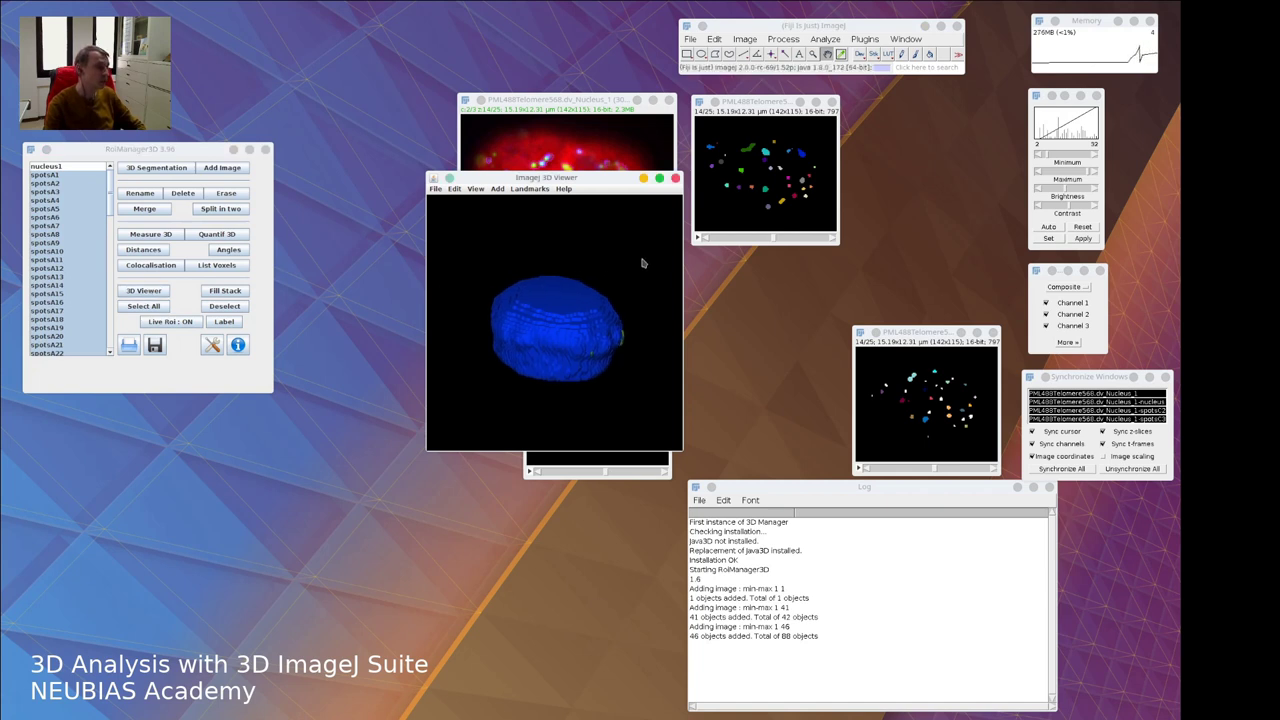
drag(642, 263, 628, 302)
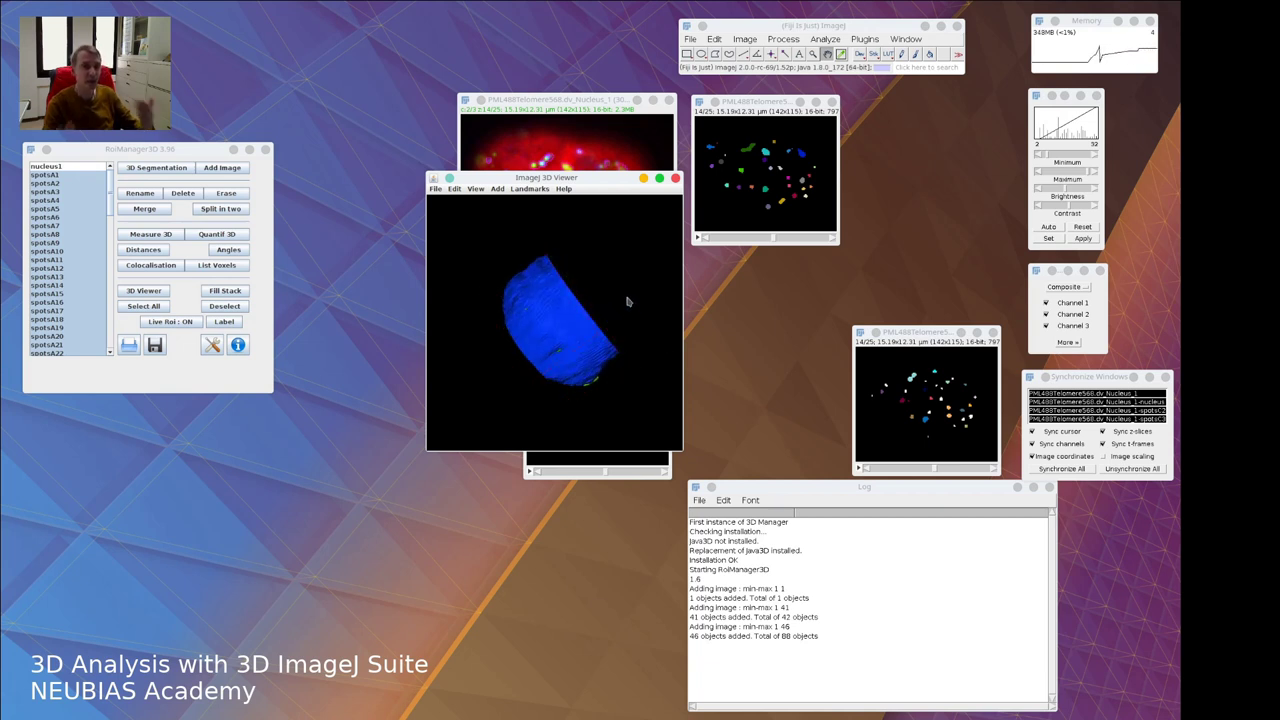
Make nucleus1 partially transparent in the 3D Viewer by raising its transparency value
click(548, 317)
click(454, 189)
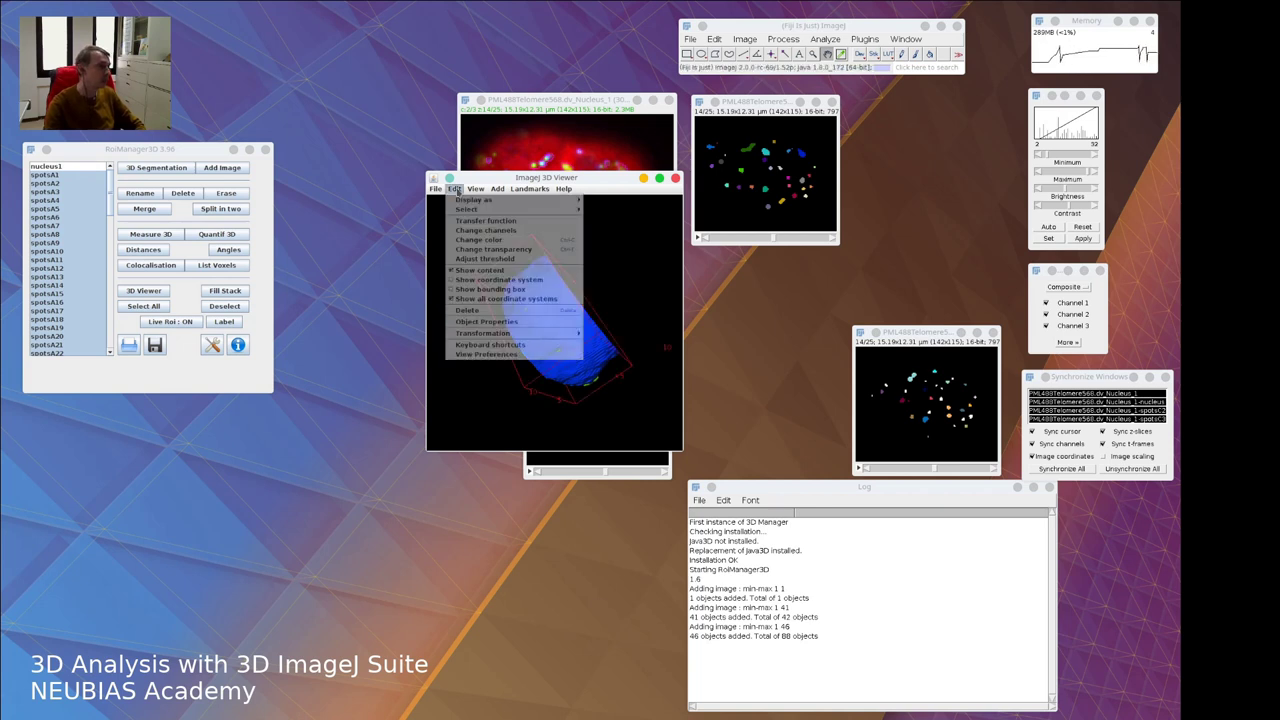
click(500, 250)
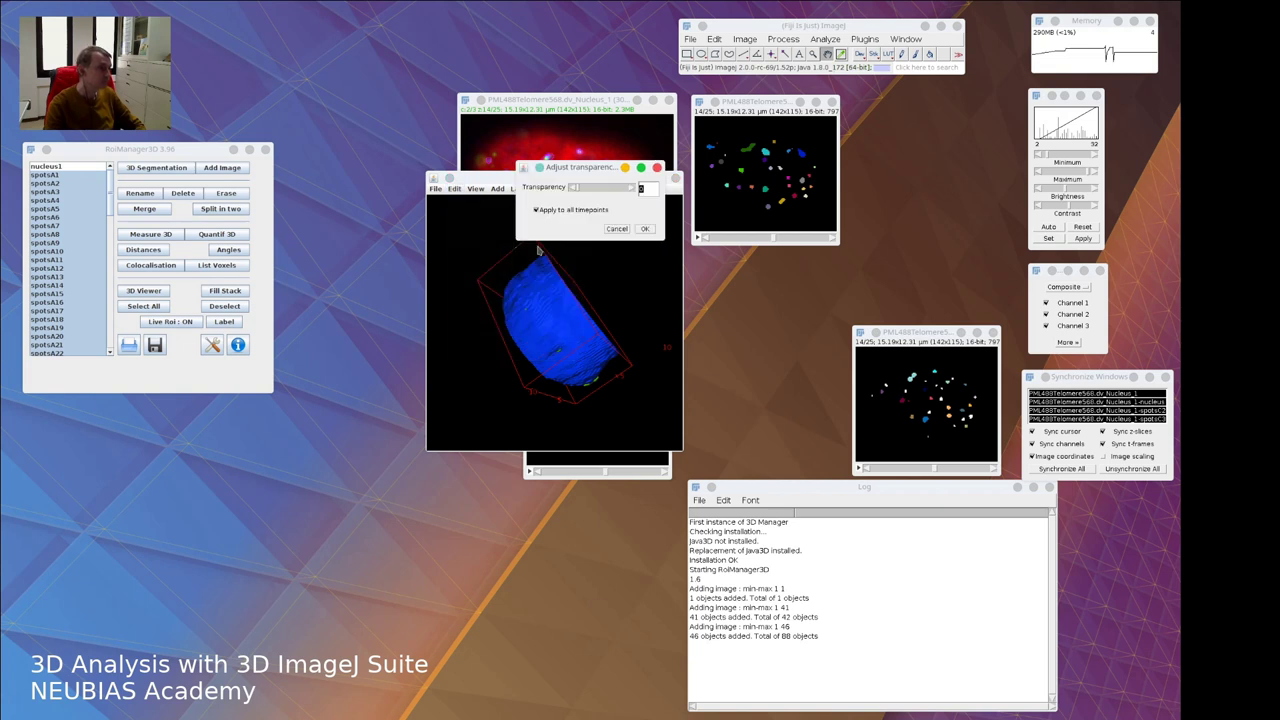
click(643, 189)
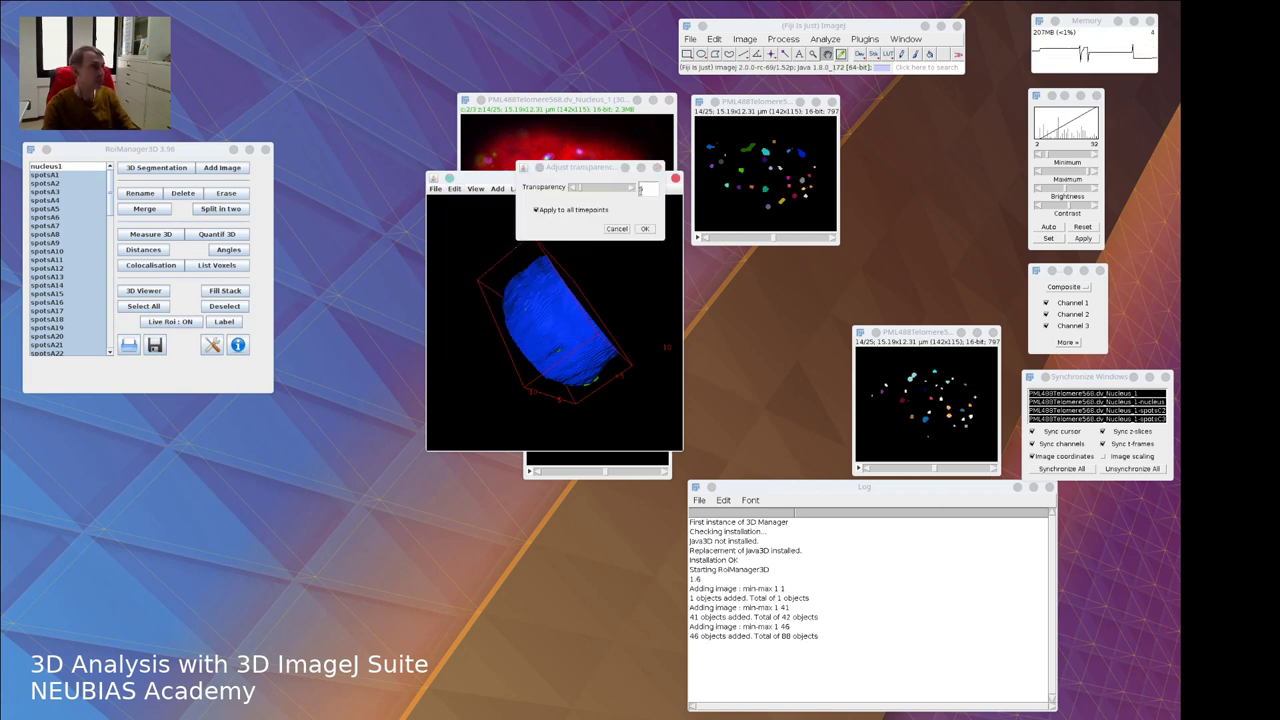
click(645, 189)
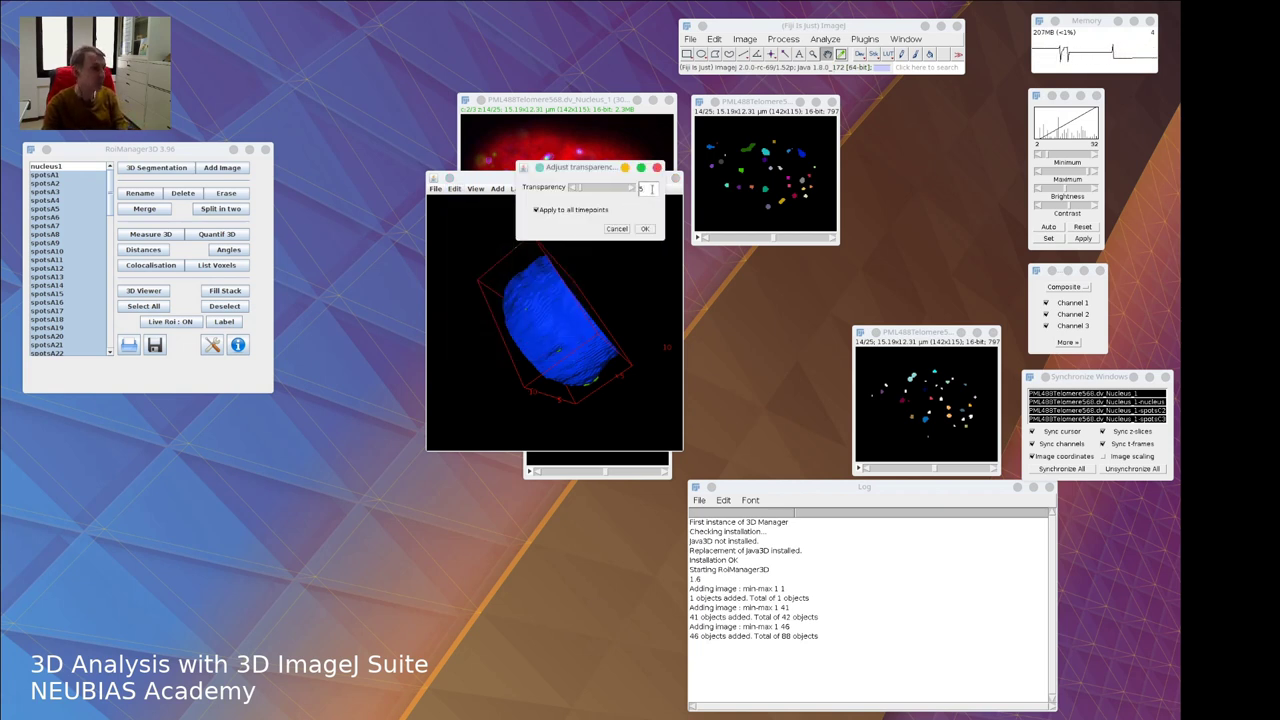
click(645, 228)
drag(653, 274, 587, 361)
click(587, 361)
drag(668, 272, 568, 305)
click(565, 305)
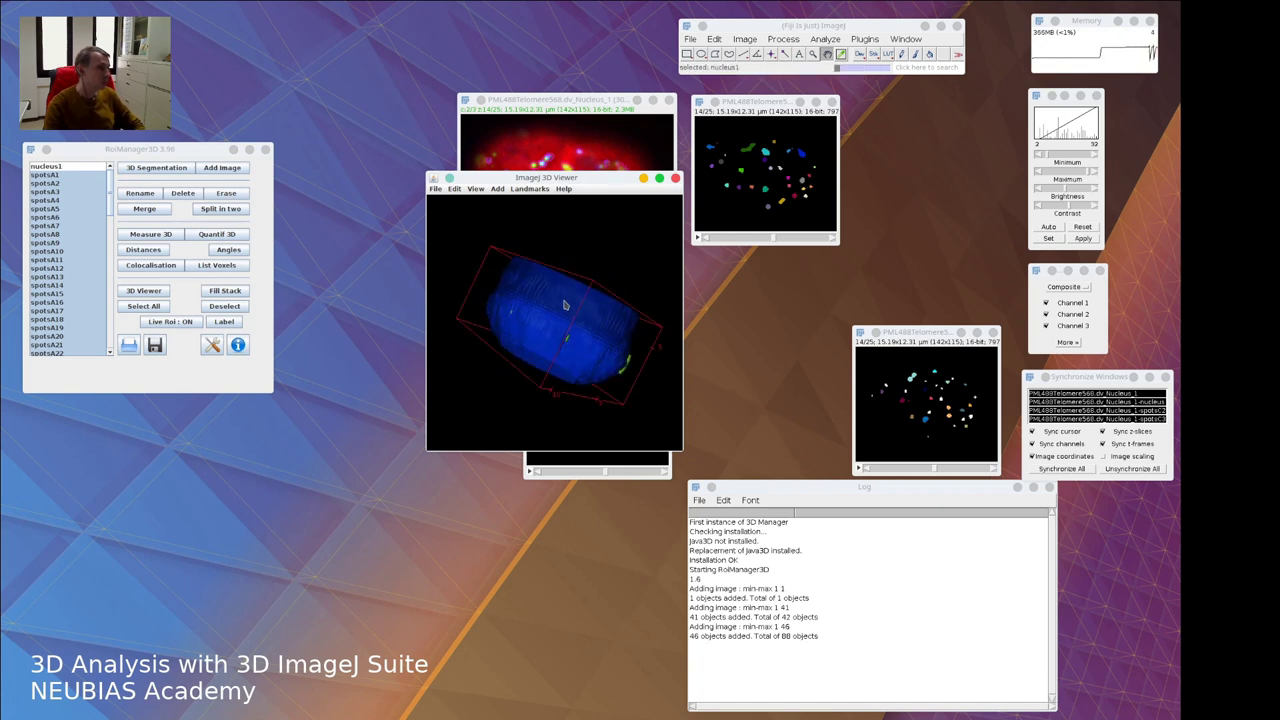
Select nucleus1 in the 3D Viewer and toggle its Shade surface option
right_click(565, 305)
click(470, 195)
click(454, 188)
mouse_move(482, 209)
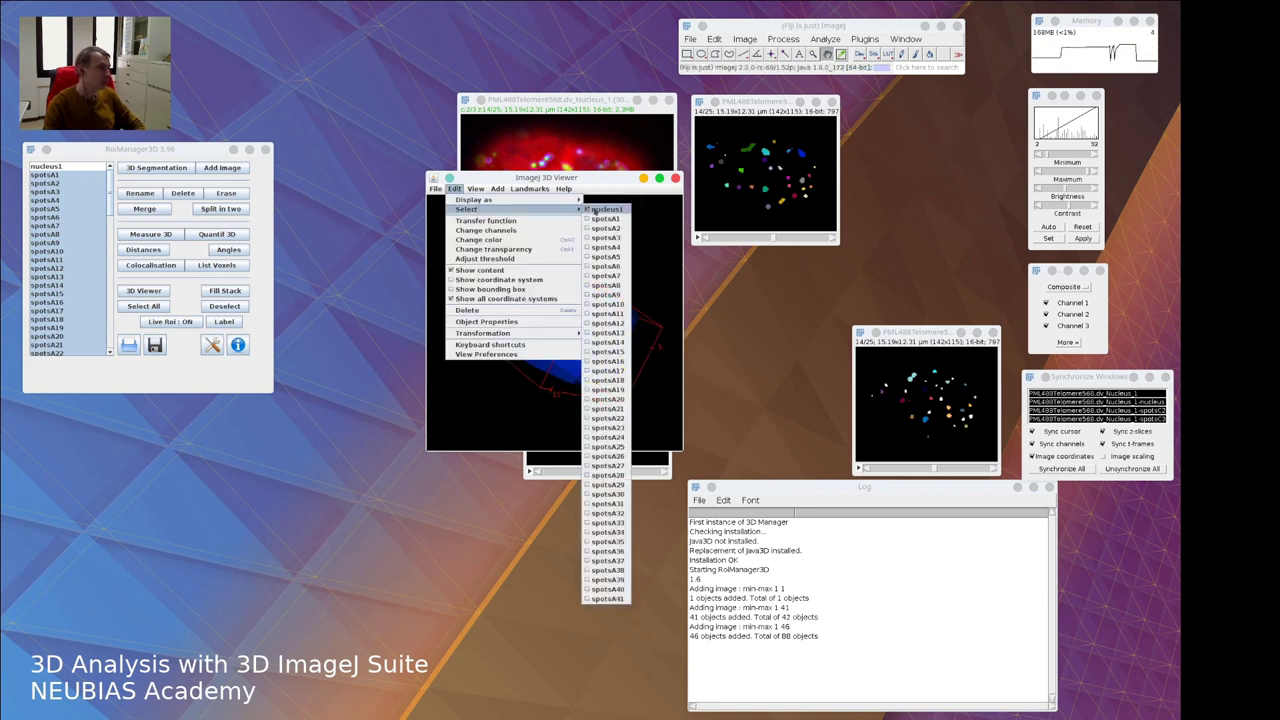
click(633, 211)
click(601, 327)
right_click(587, 321)
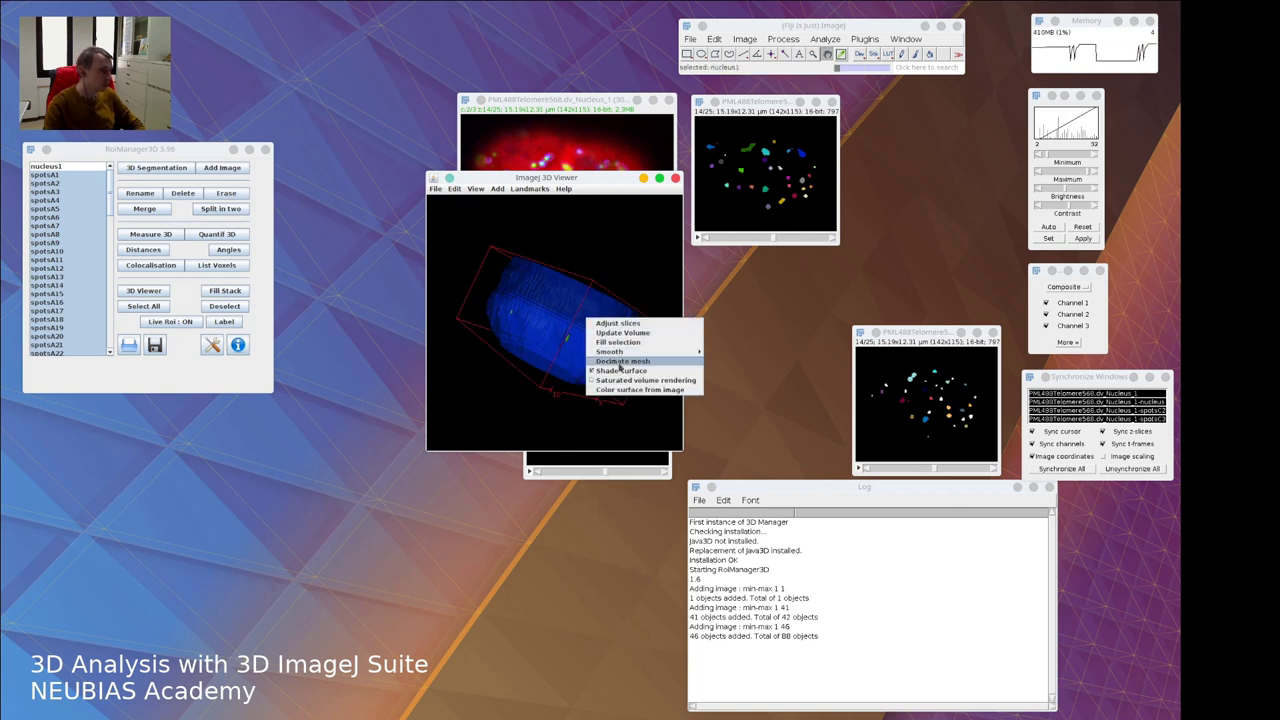
click(625, 373)
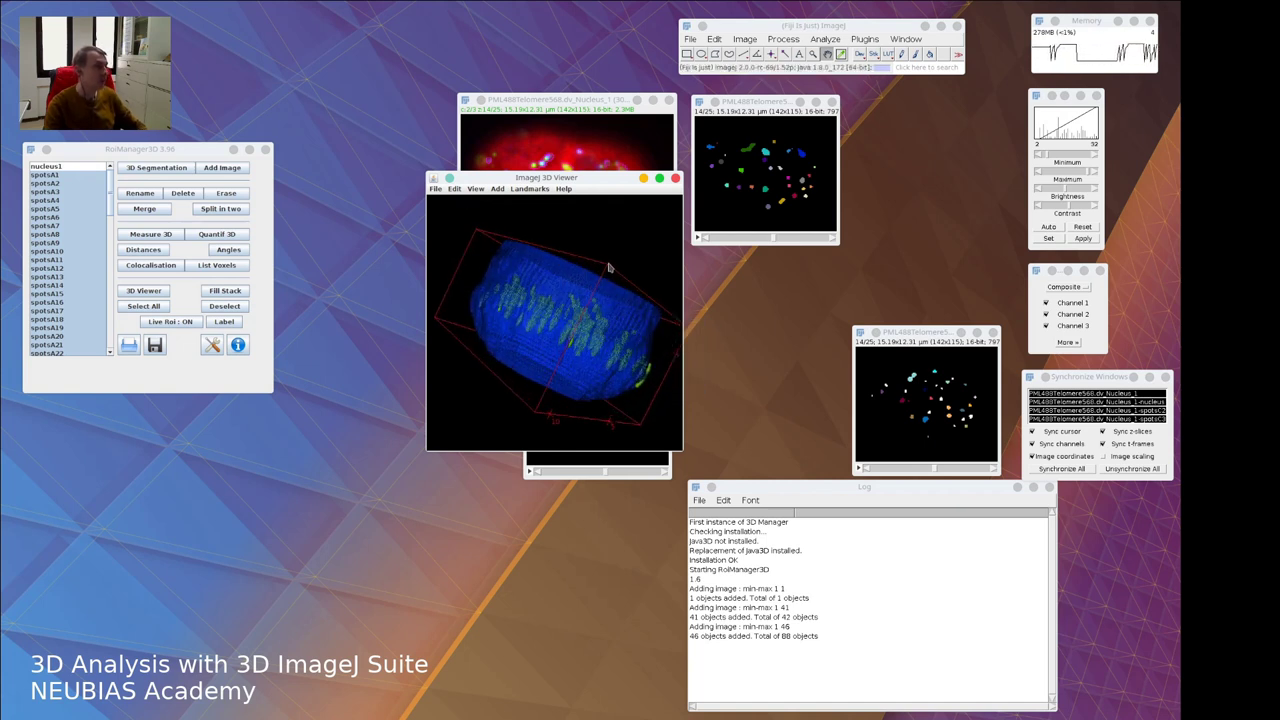
Examine the green spots inside the transparent nucleus from a closer view and different angles
drag(633, 340, 561, 281)
click(561, 281)
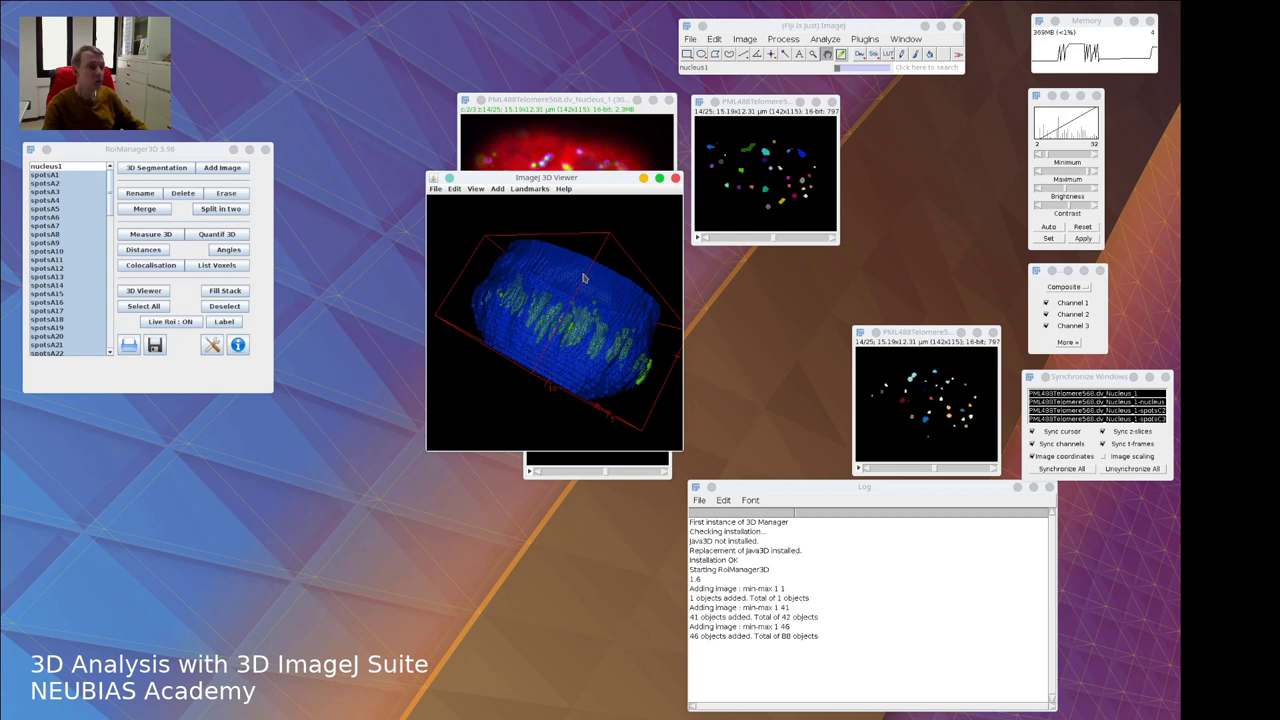
scroll(588, 281, up, 3)
click(455, 400)
drag(610, 328, 420, 296)
Select the whole spotsB set, set the foreground color to red, and show these objects in the 3D Viewer
scroll(47, 288, down, 7)
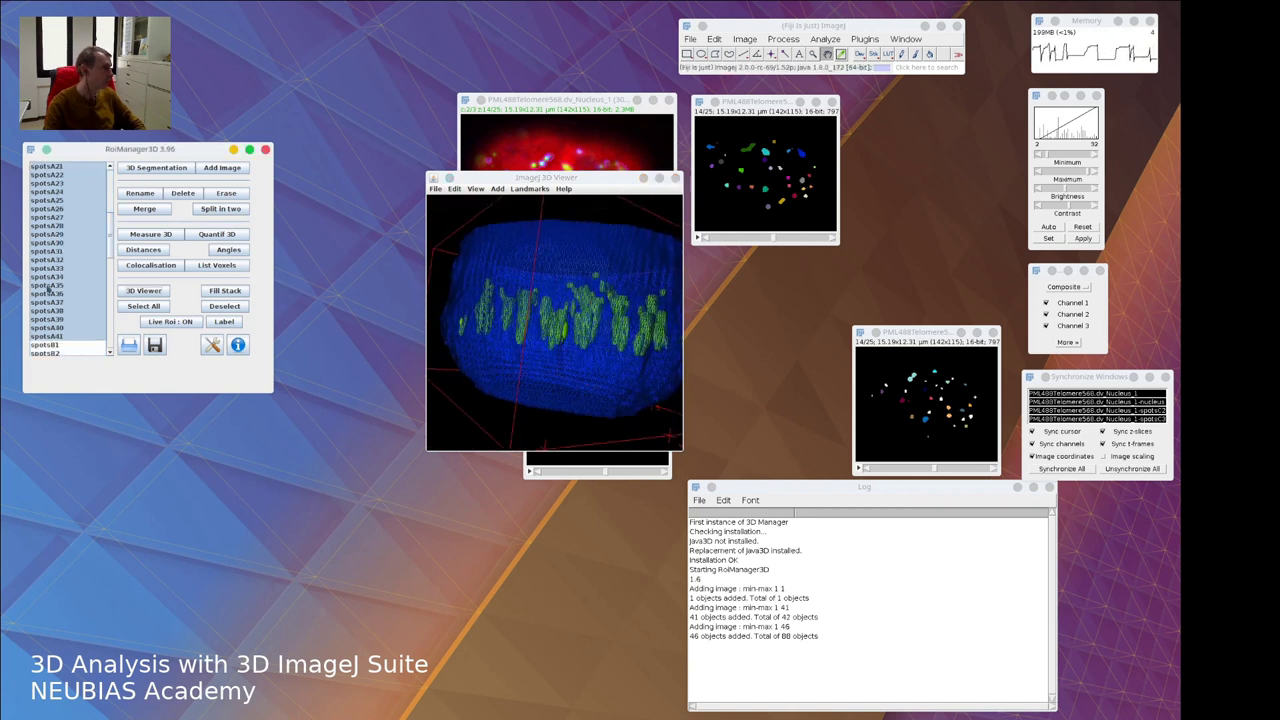
click(59, 335)
scroll(70, 310, down, 15)
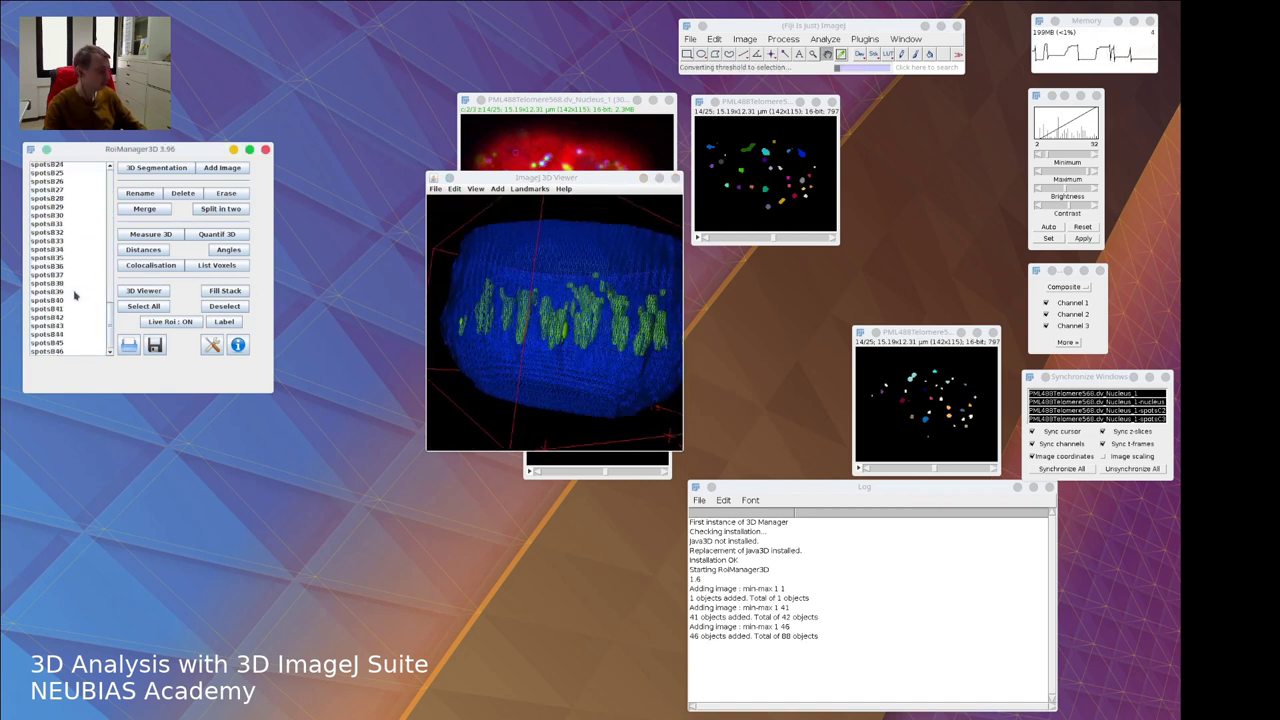
shift+click(63, 340)
scroll(90, 295, up, 5)
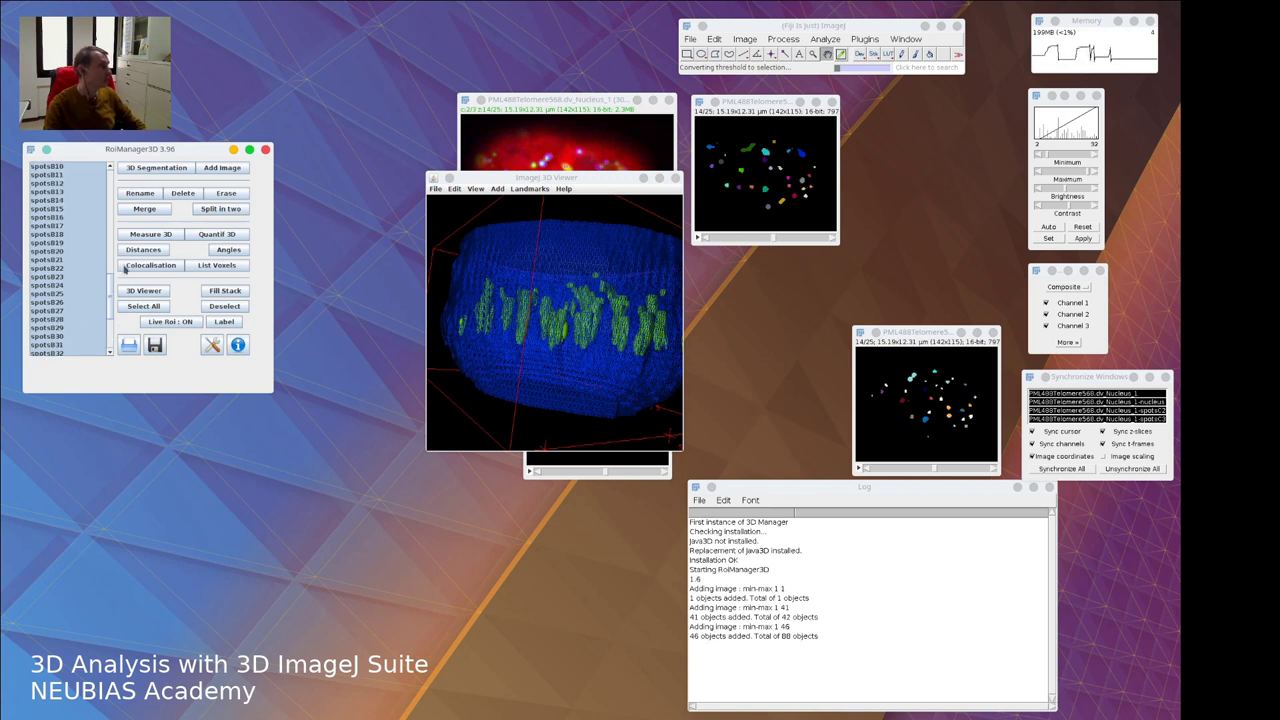
double_click(841, 54)
click(926, 146)
click(940, 121)
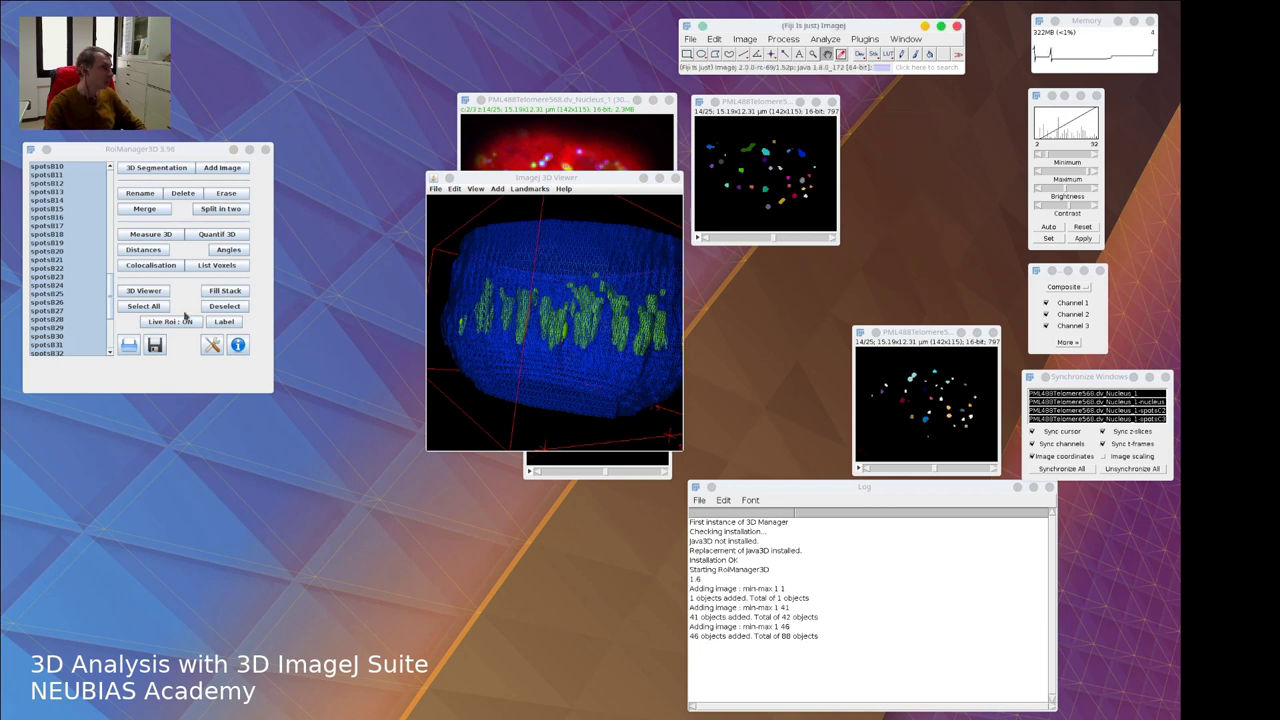
click(144, 292)
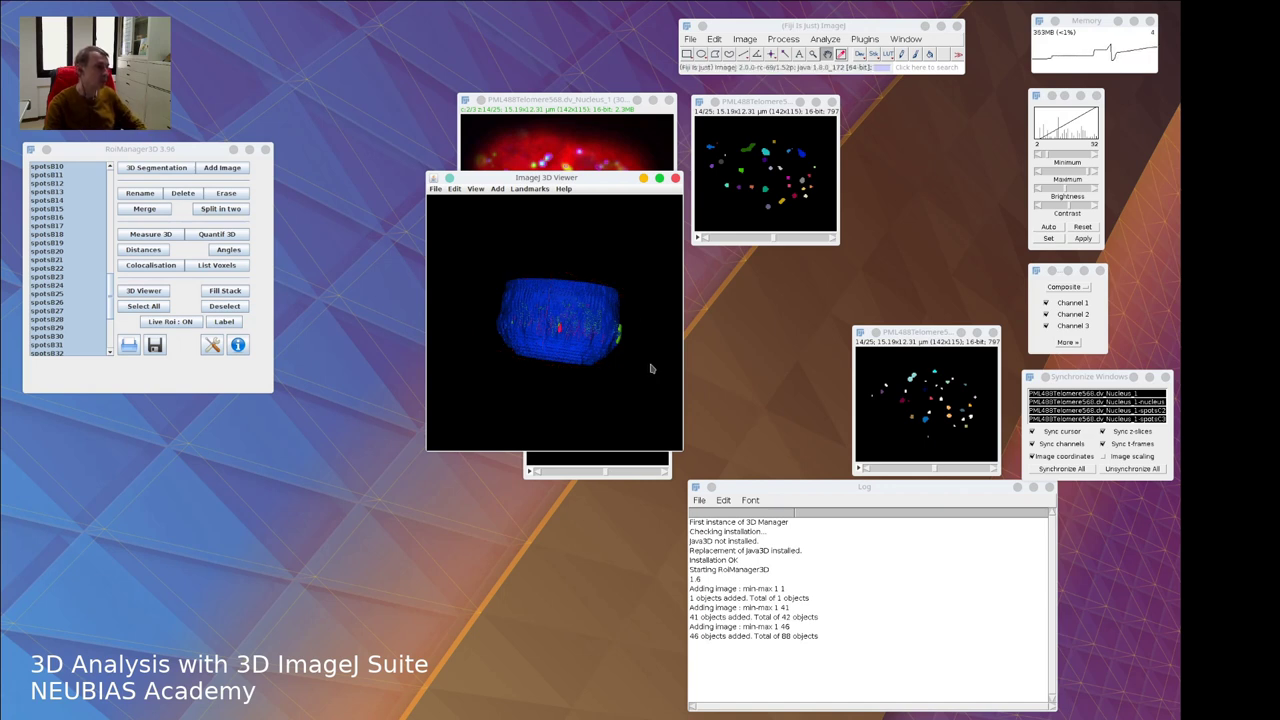
scroll(657, 355, up, 2)
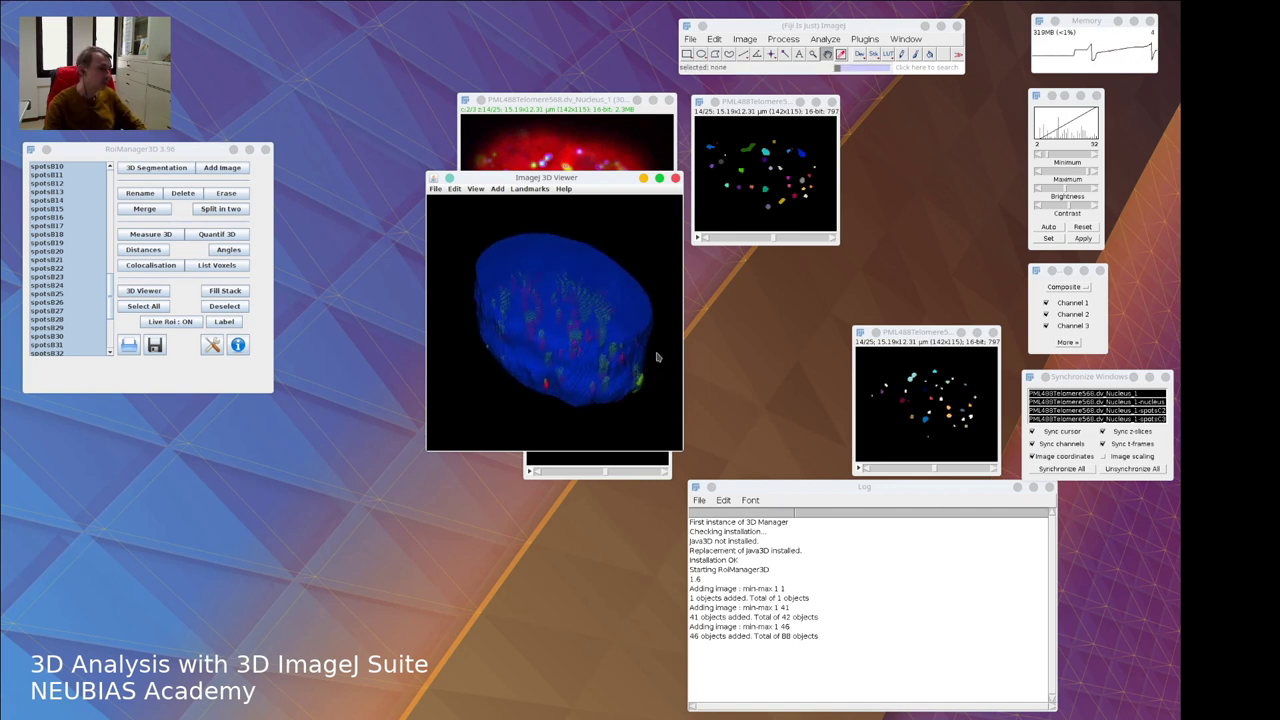
drag(636, 245, 578, 308)
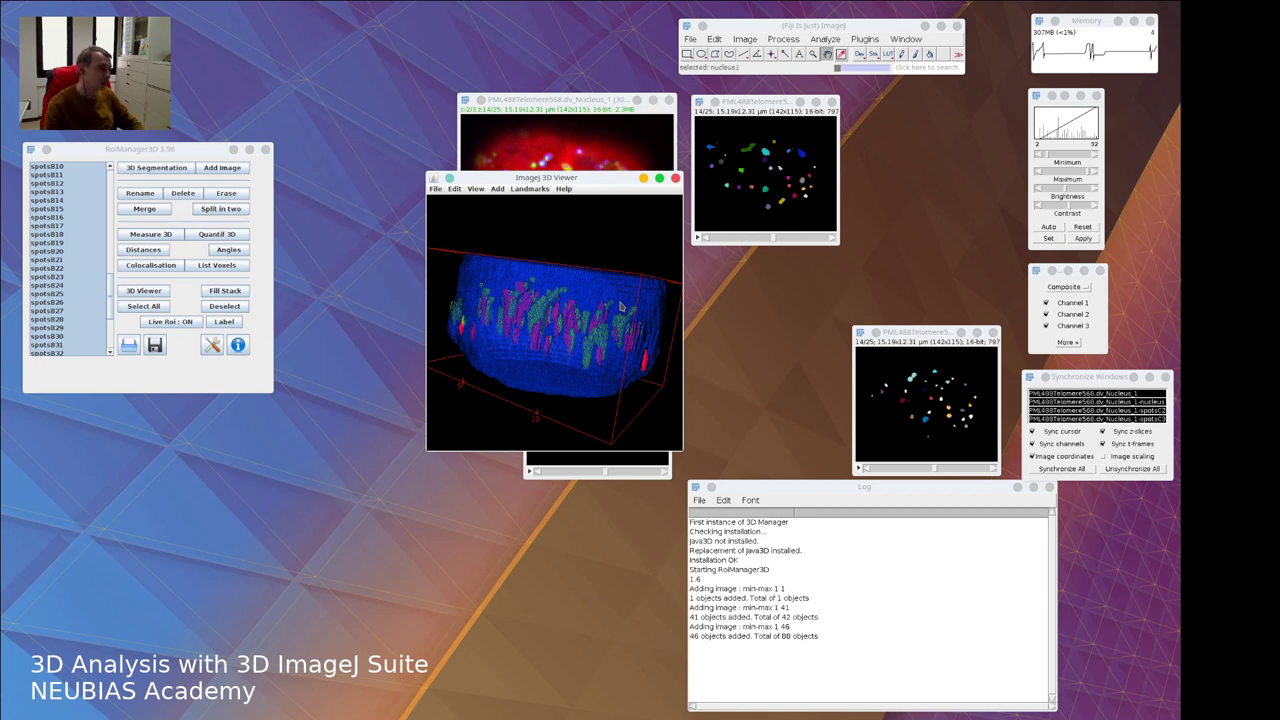
Try to smooth all meshes in the 3D Viewer with 10 iterations through the smooth control
right_click(626, 305)
mouse_move(703, 341)
click(768, 357)
drag(614, 172, 806, 252)
click(799, 291)
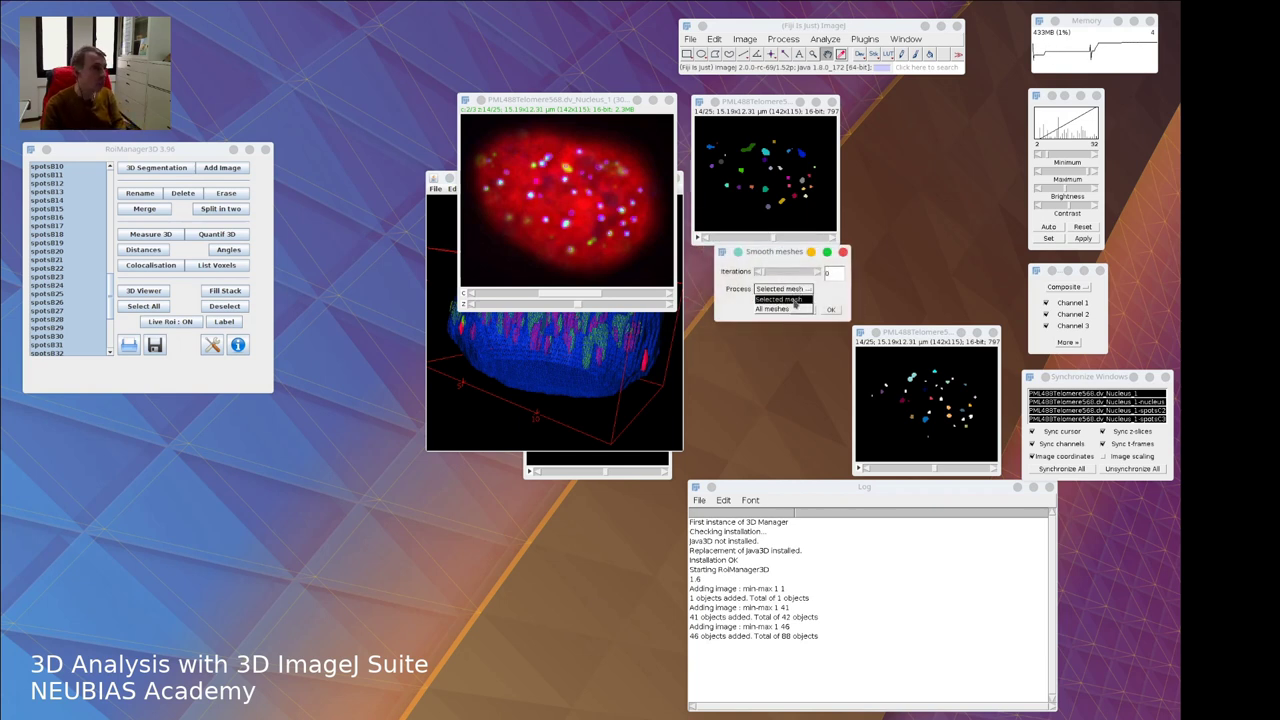
click(785, 307)
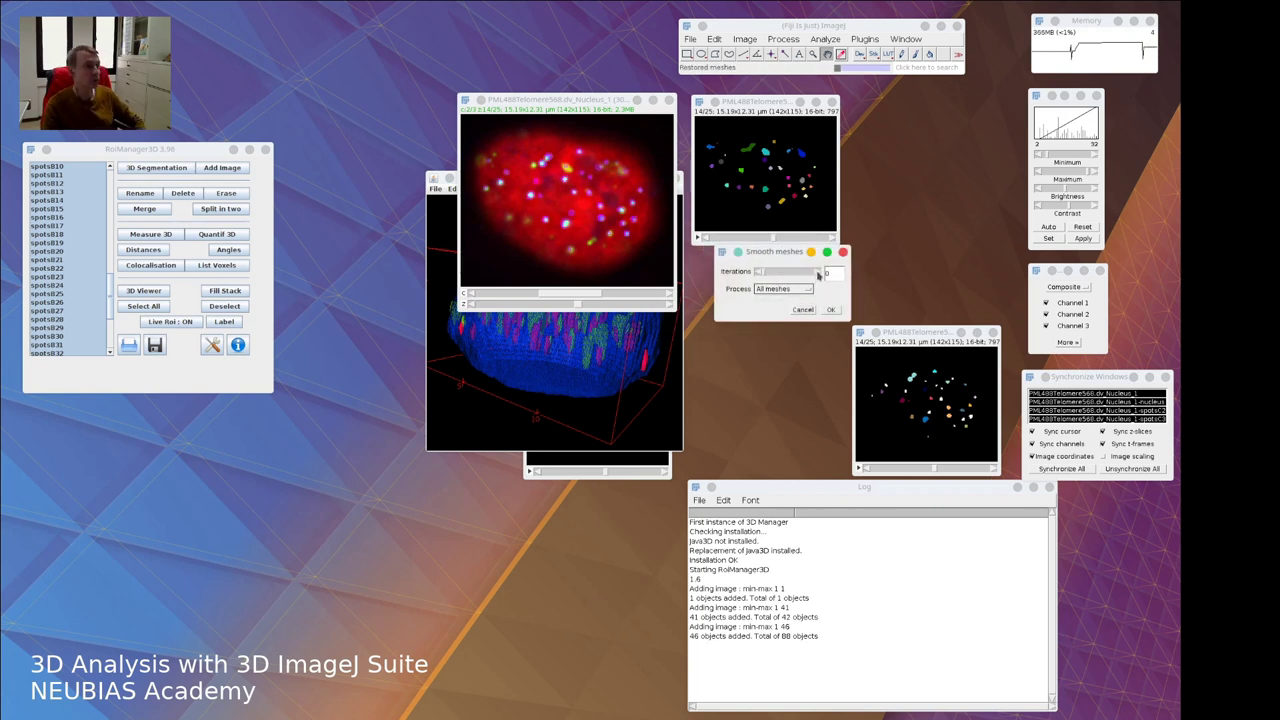
double_click(827, 272)
text(10)
drag(560, 100, 462, 59)
drag(620, 180, 599, 240)
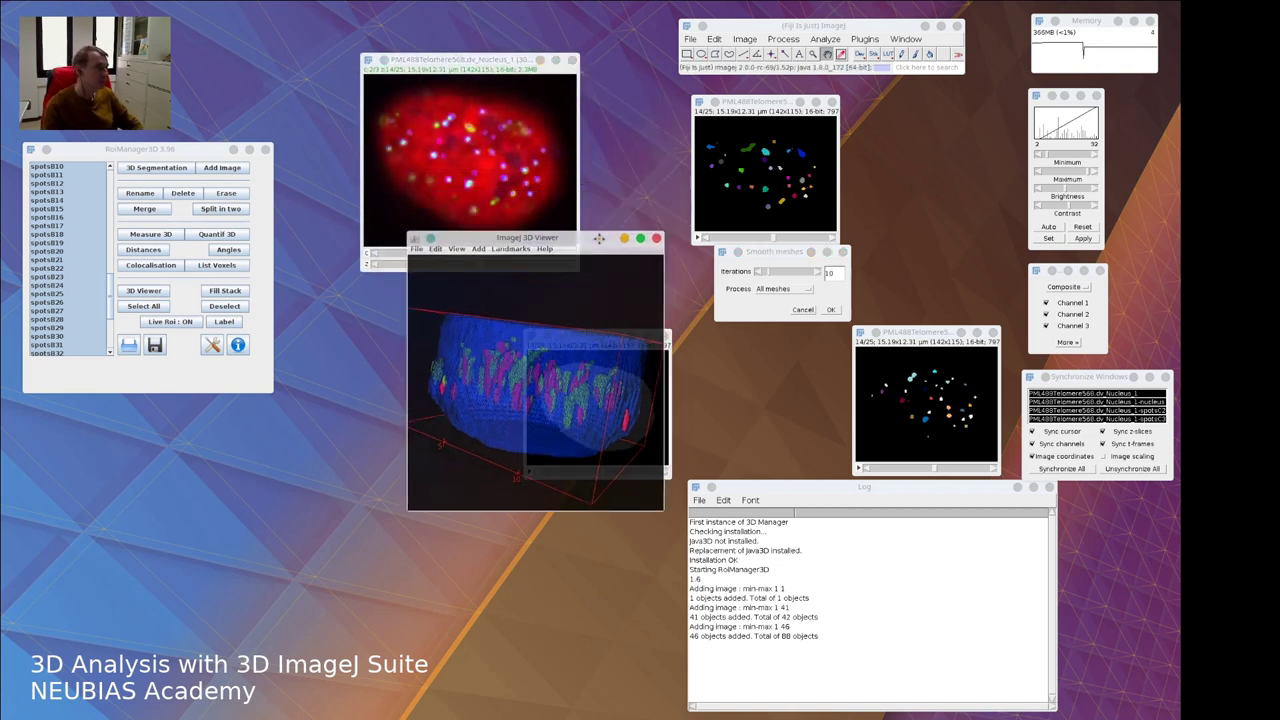
key(Return)
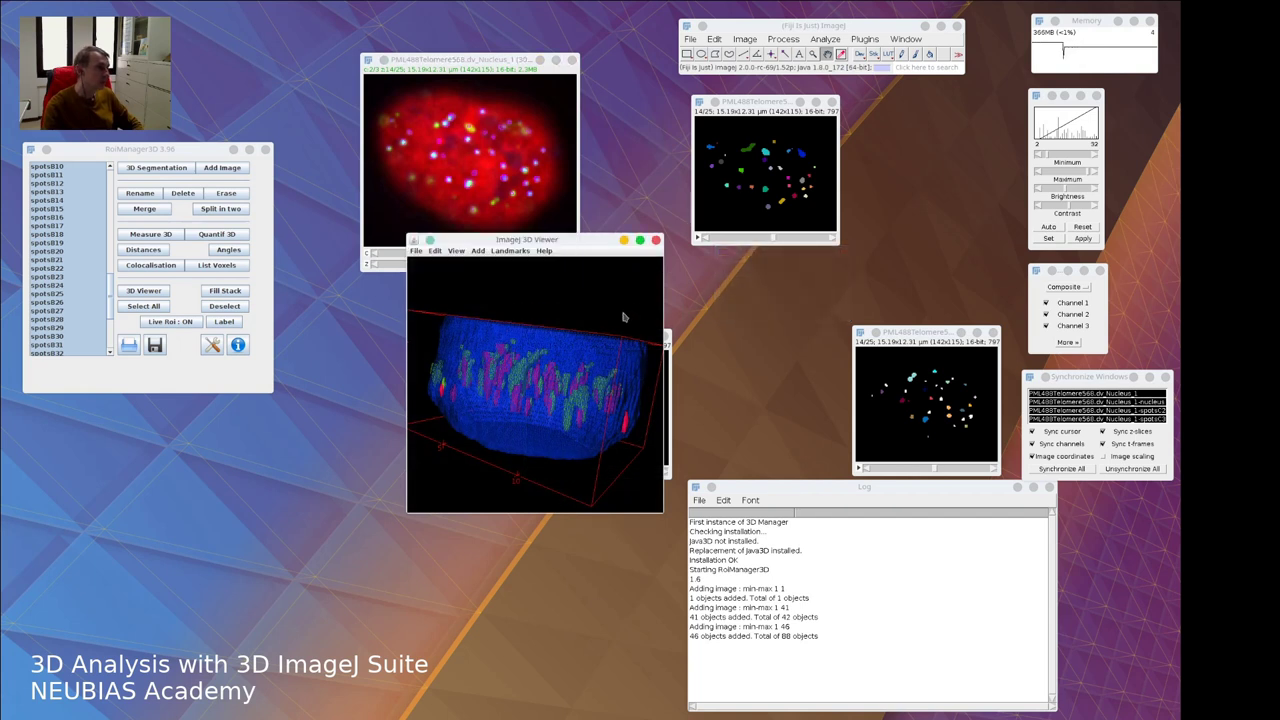
Smooth all meshes in the 3D Viewer with 5 iterations through the smooth control
drag(629, 309, 640, 376)
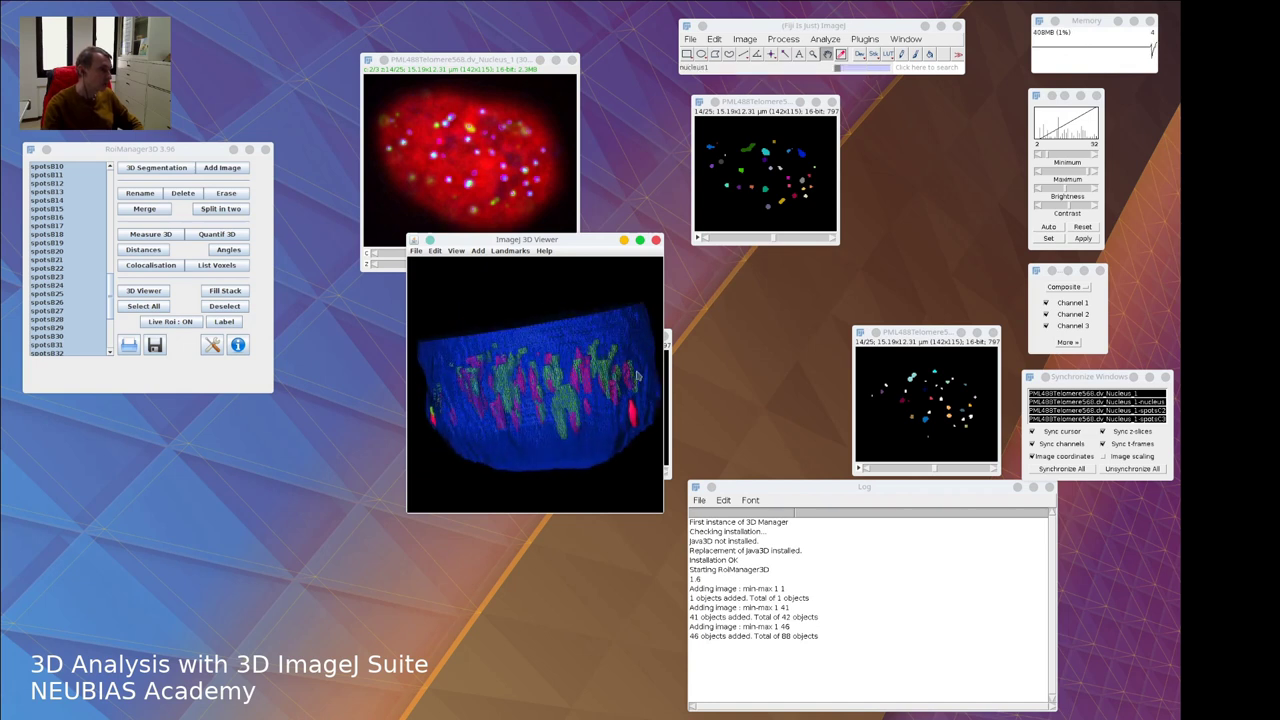
click(633, 413)
right_click(633, 413)
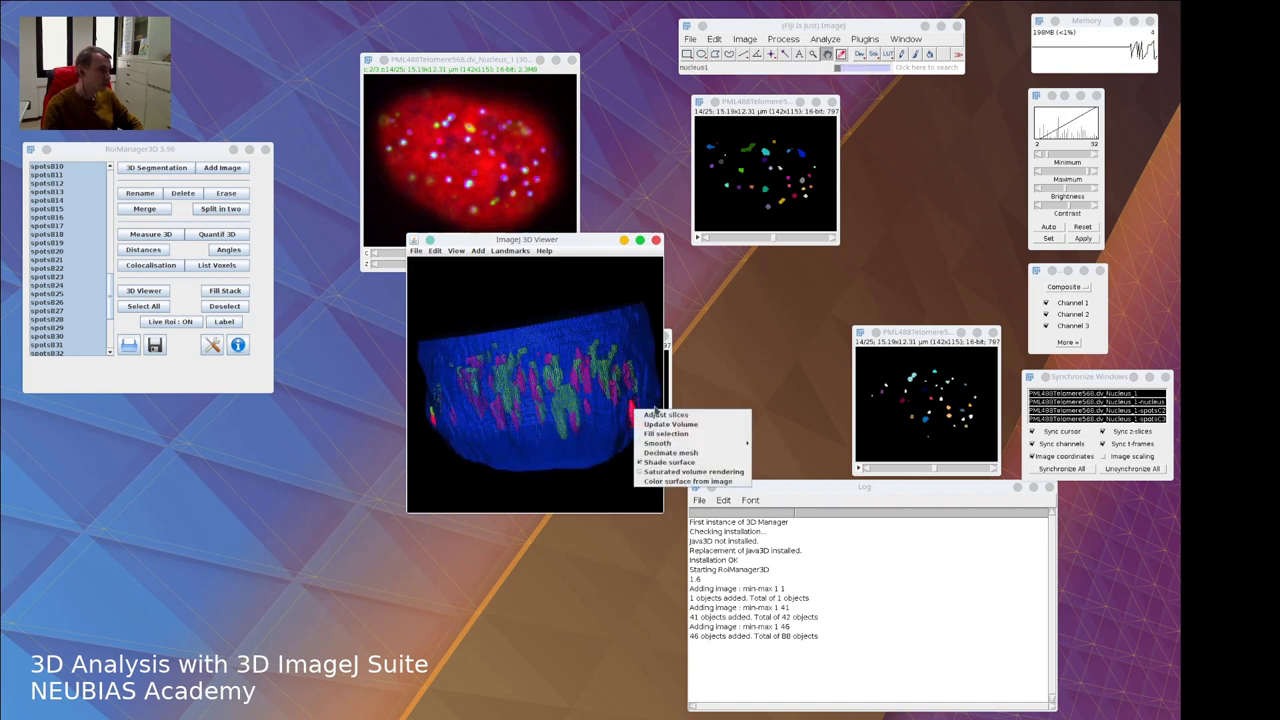
mouse_move(690, 443)
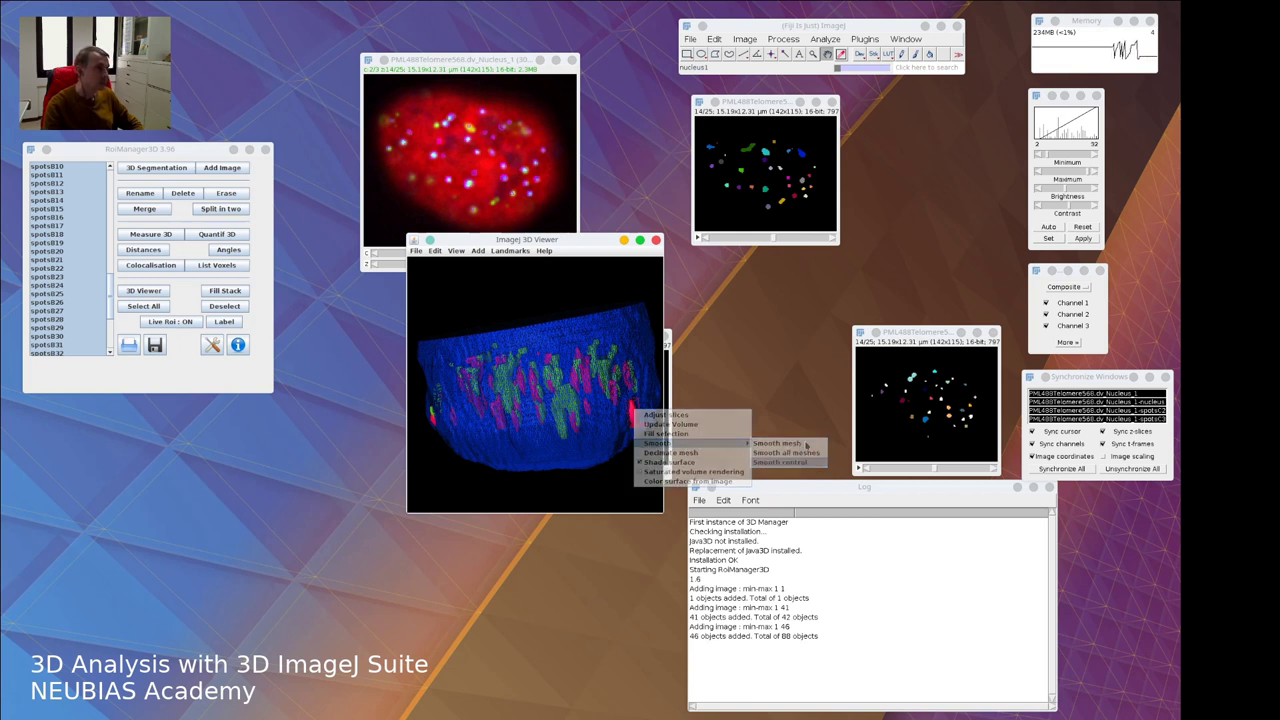
click(780, 462)
click(598, 205)
click(604, 226)
click(625, 190)
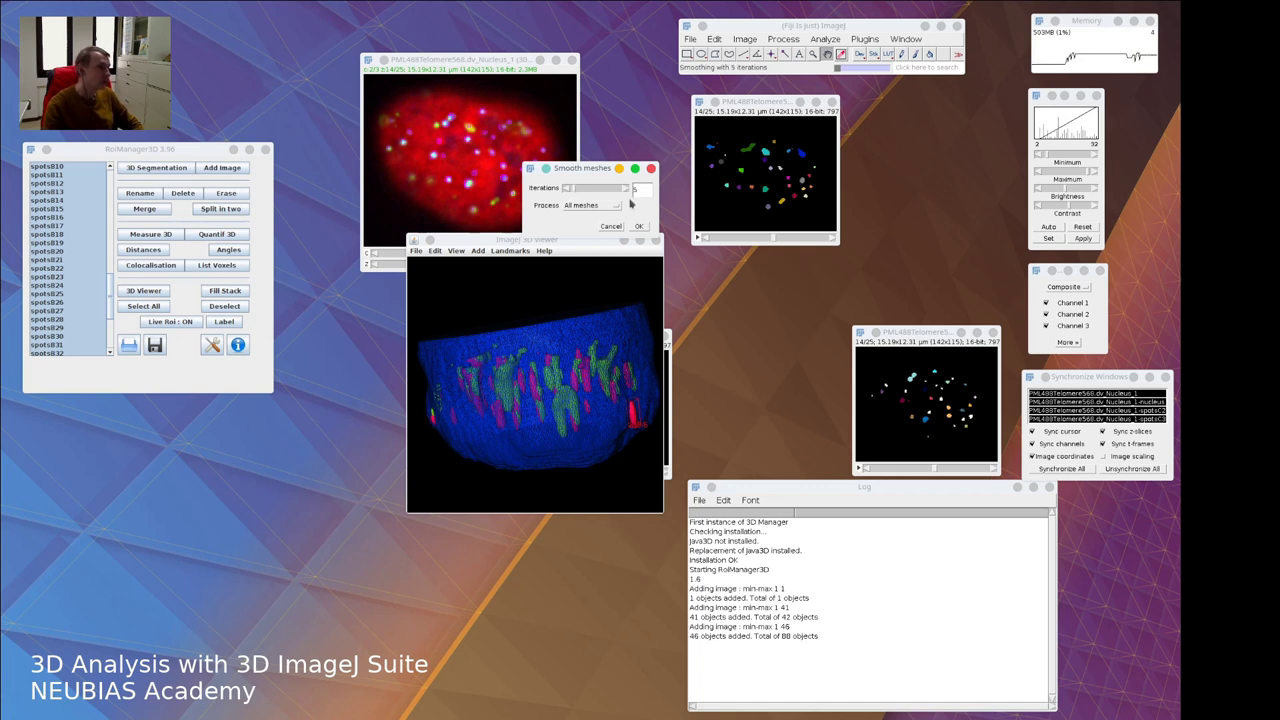
click(639, 228)
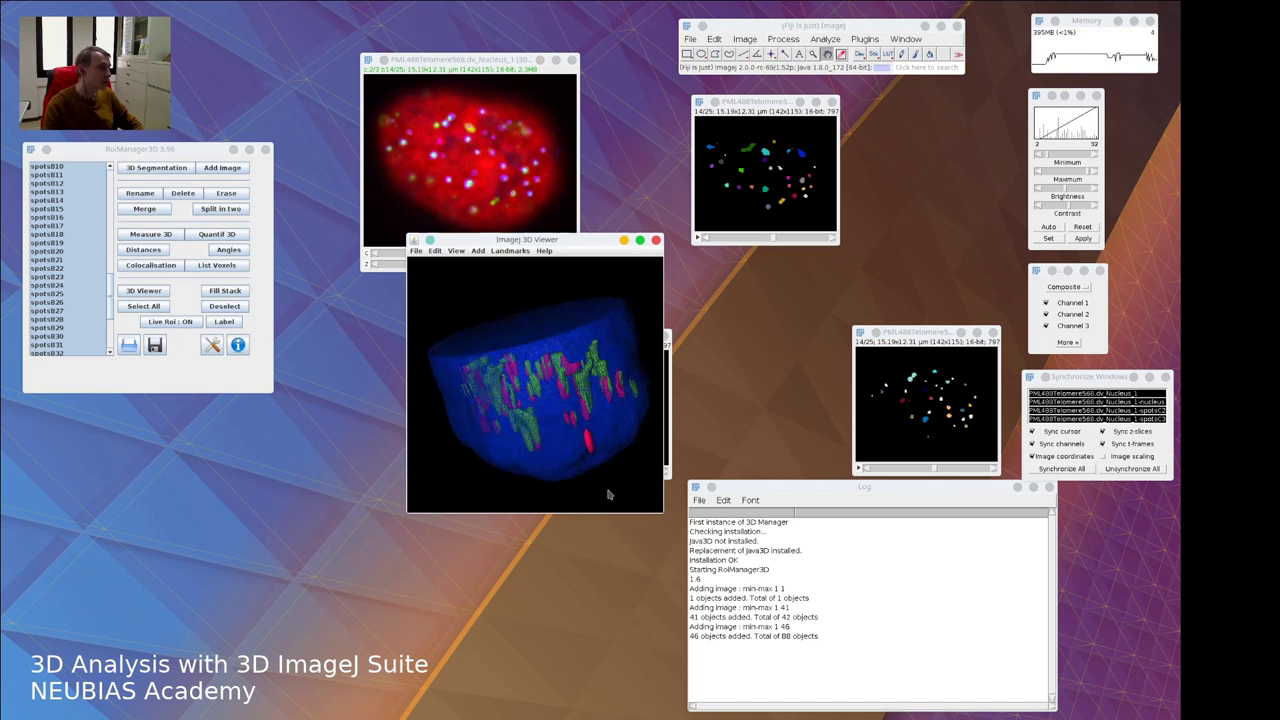
Record a 360-degree rotation of the nucleus and spots in the 3D Viewer and play the resulting movie
click(504, 251)
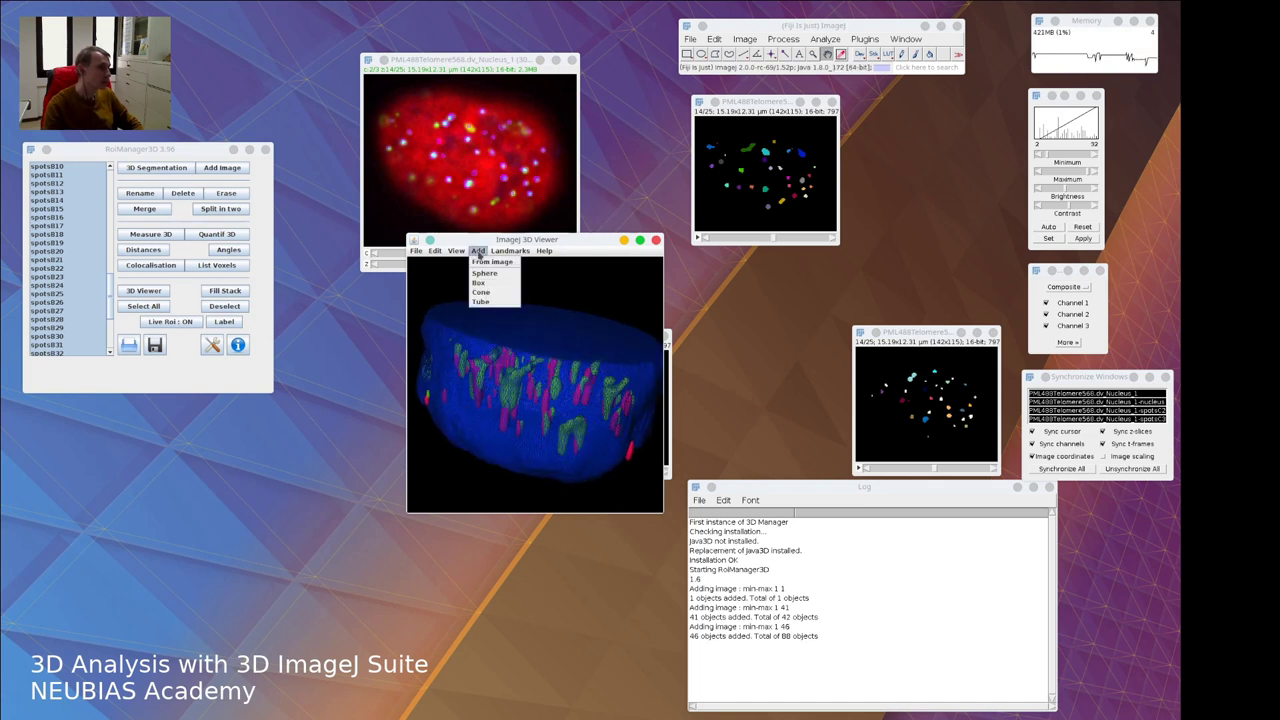
mouse_move(456, 251)
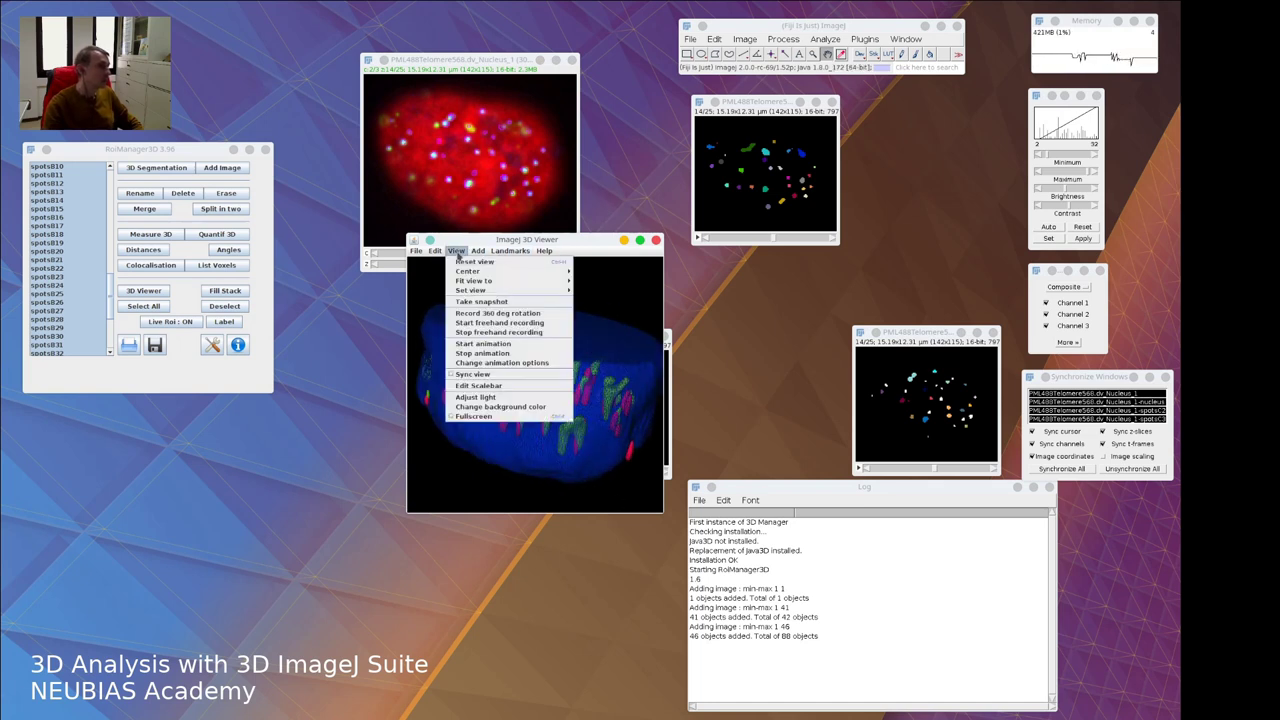
click(522, 316)
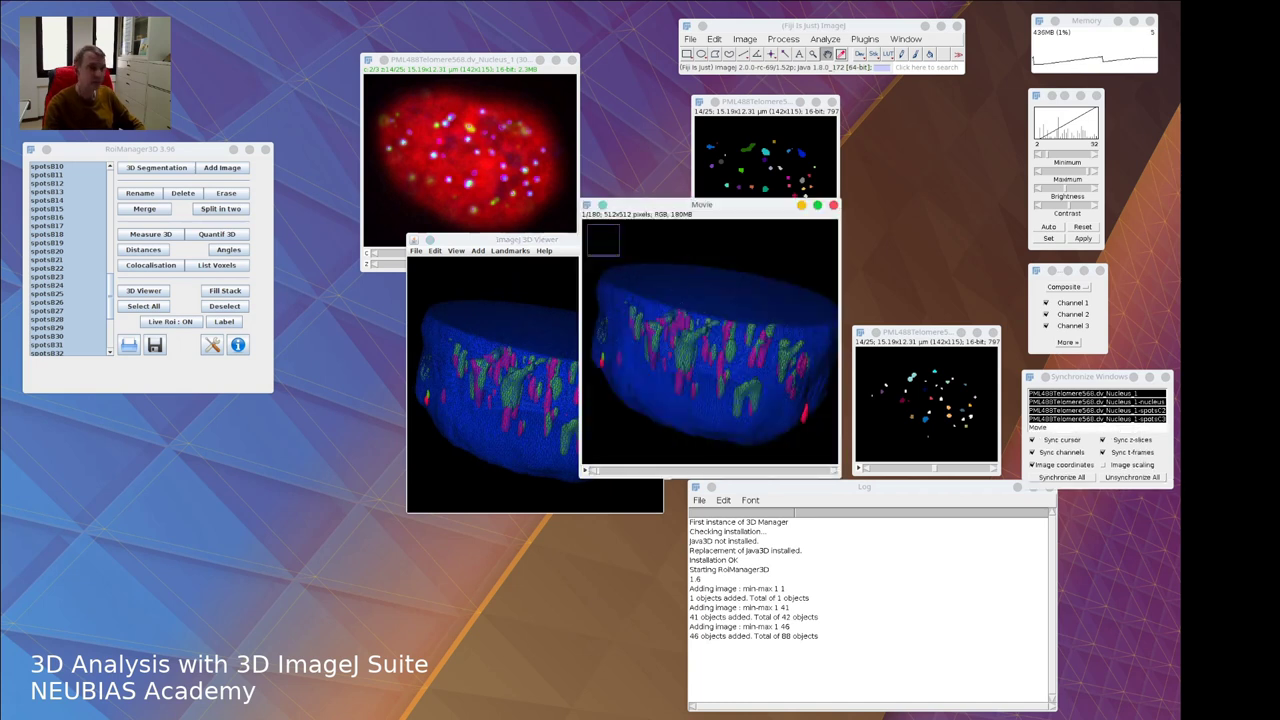
click(587, 470)
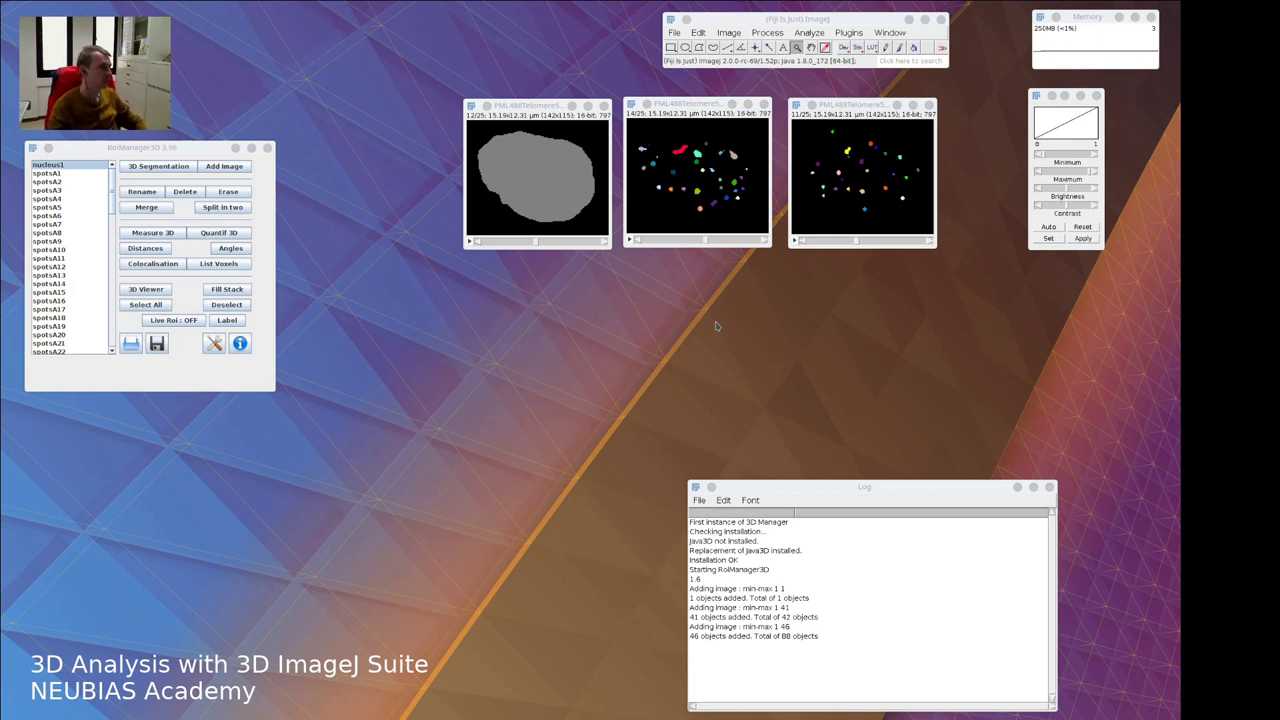
Review the 3D Manager's measurement settings and accept them unchanged
click(214, 345)
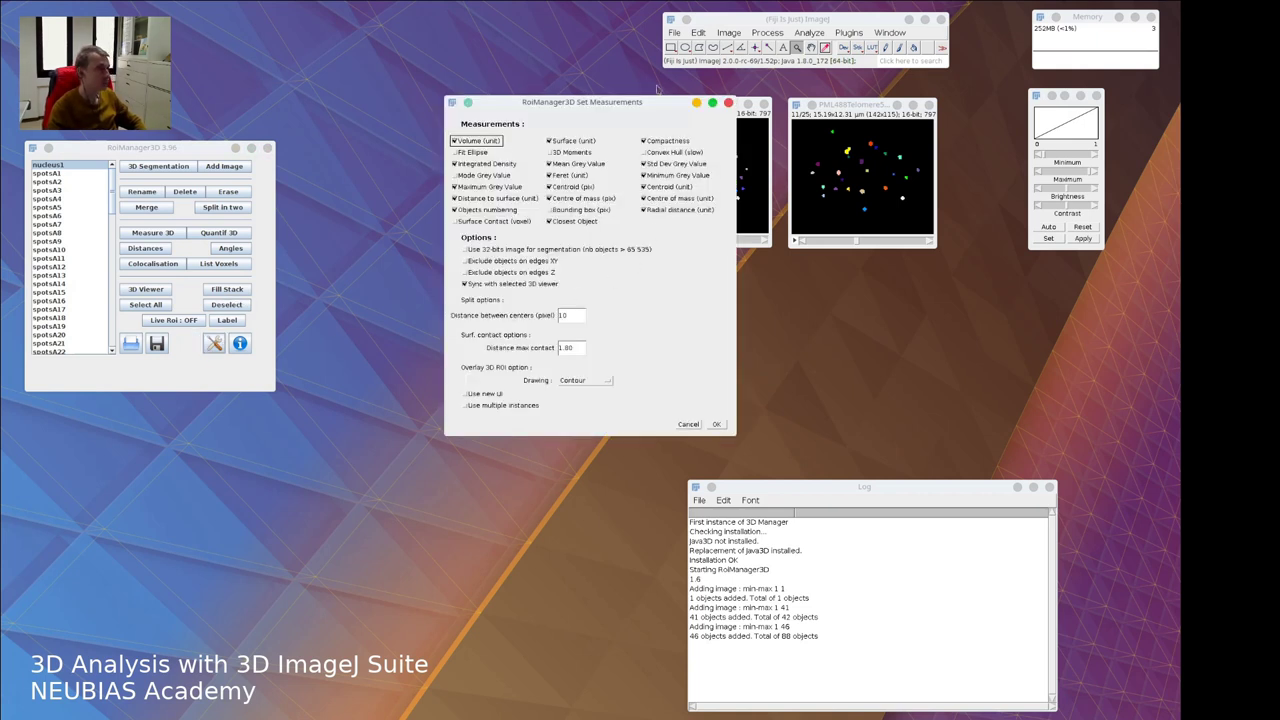
drag(626, 108, 617, 262)
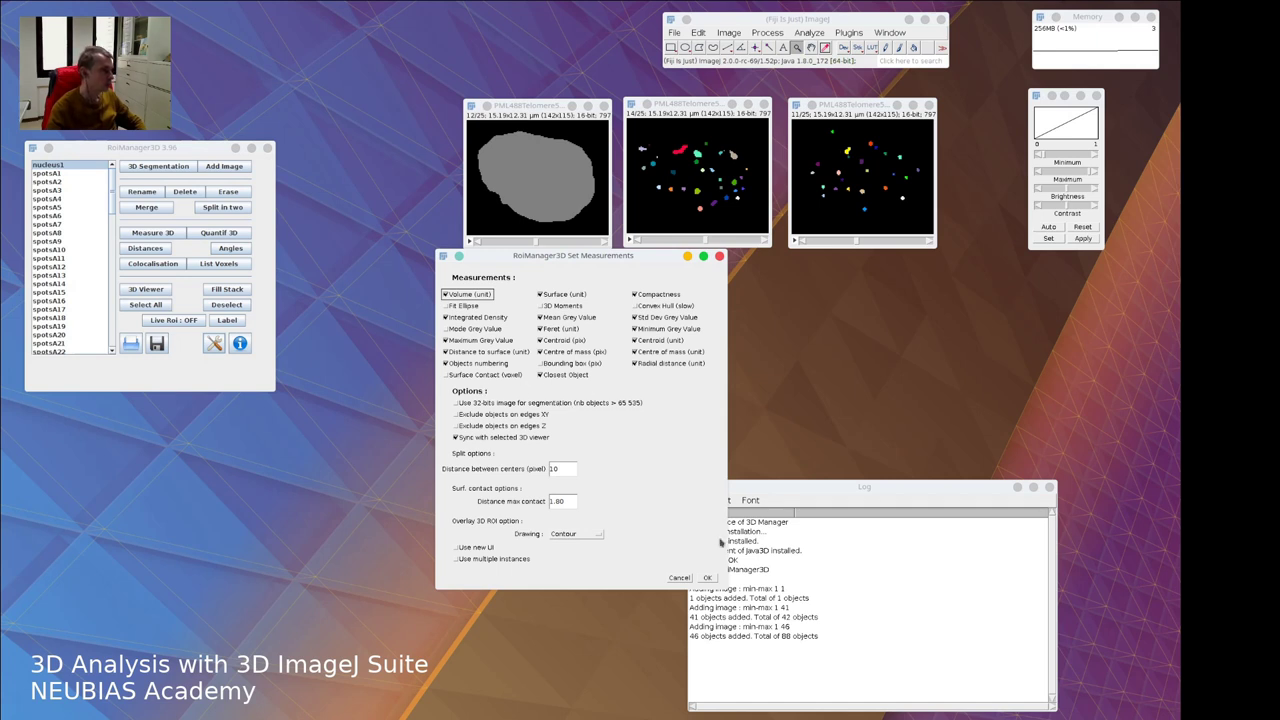
click(707, 578)
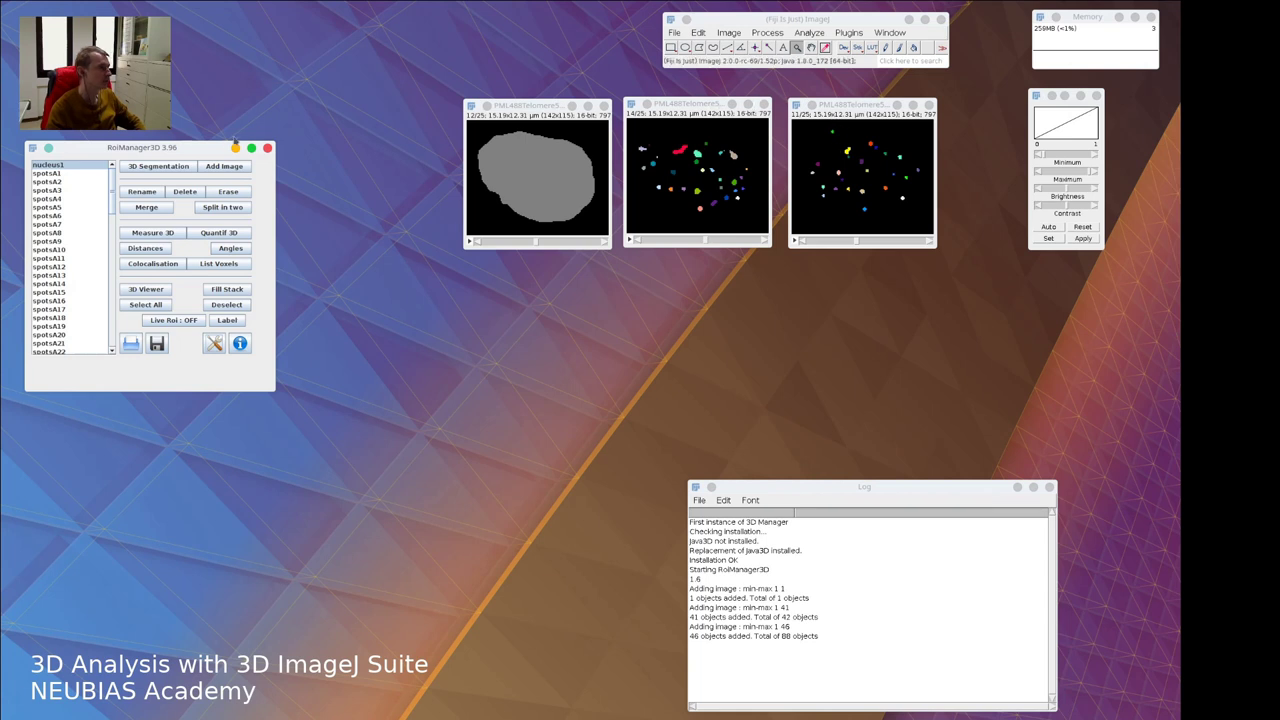
Measure the nucleus geometry in 3D, review all result columns, then close the table and restore the nucleus image's zoom
click(176, 230)
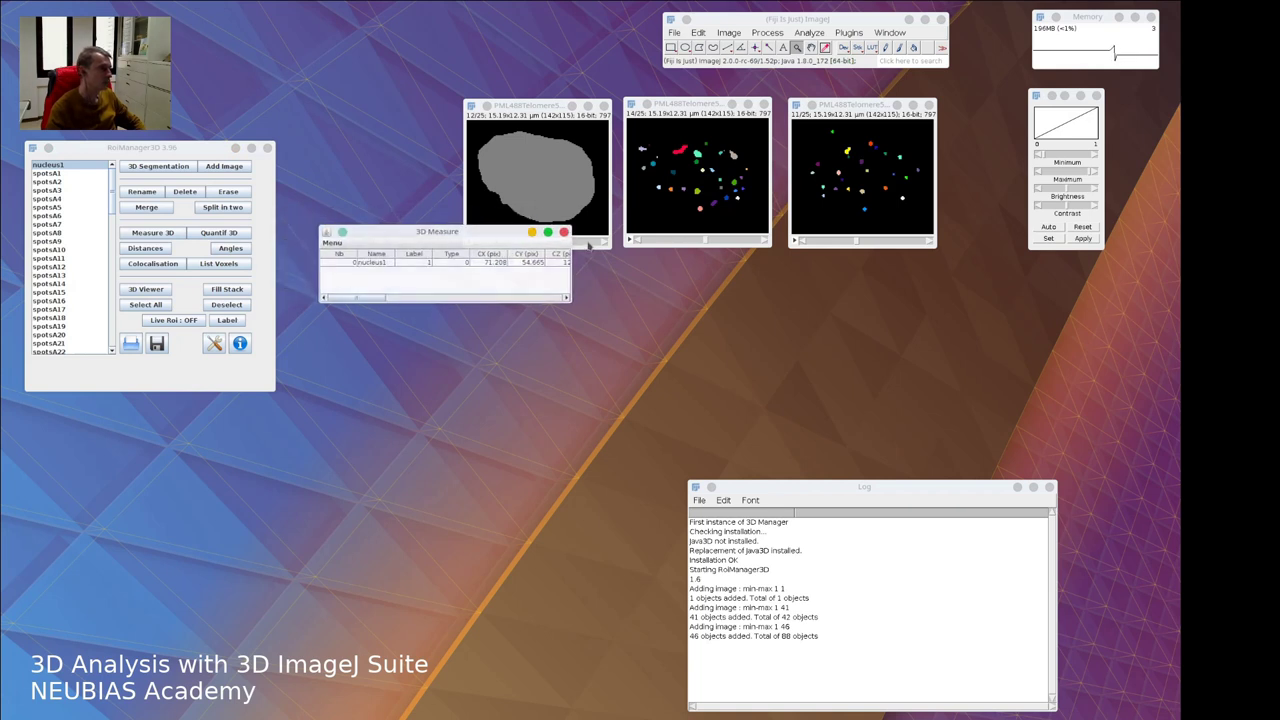
click(573, 233)
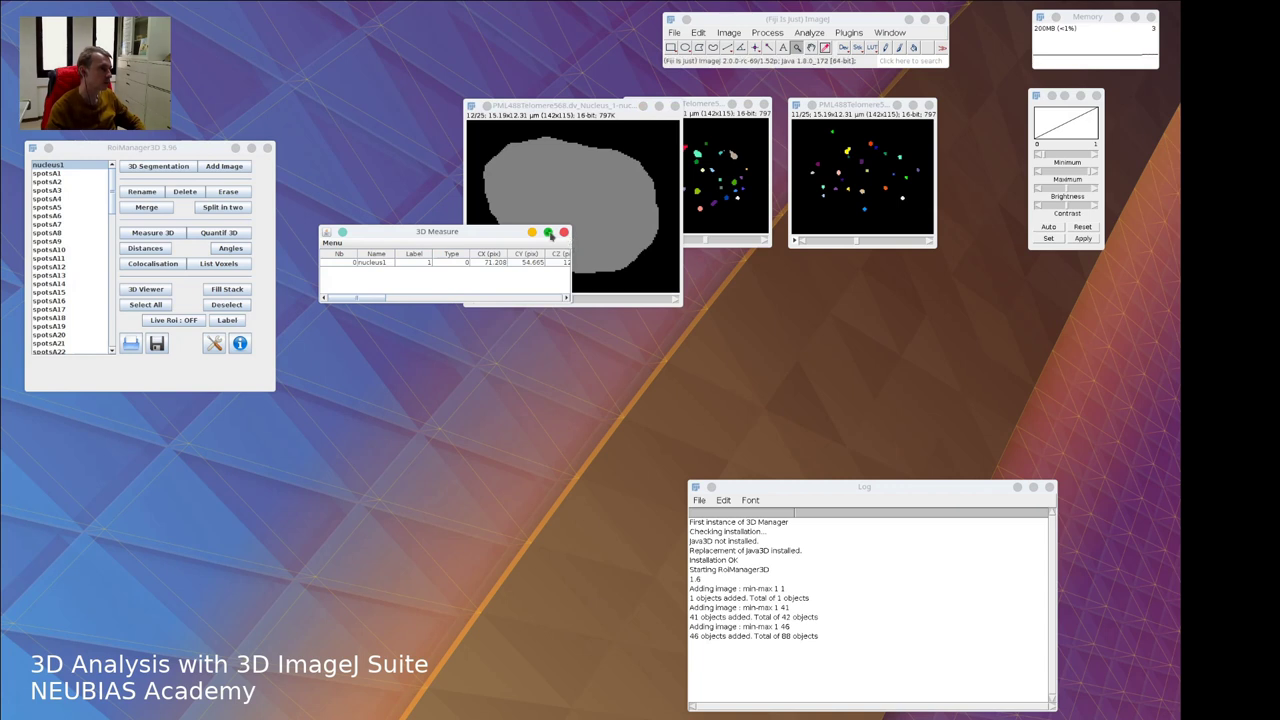
click(549, 233)
double_click(747, 7)
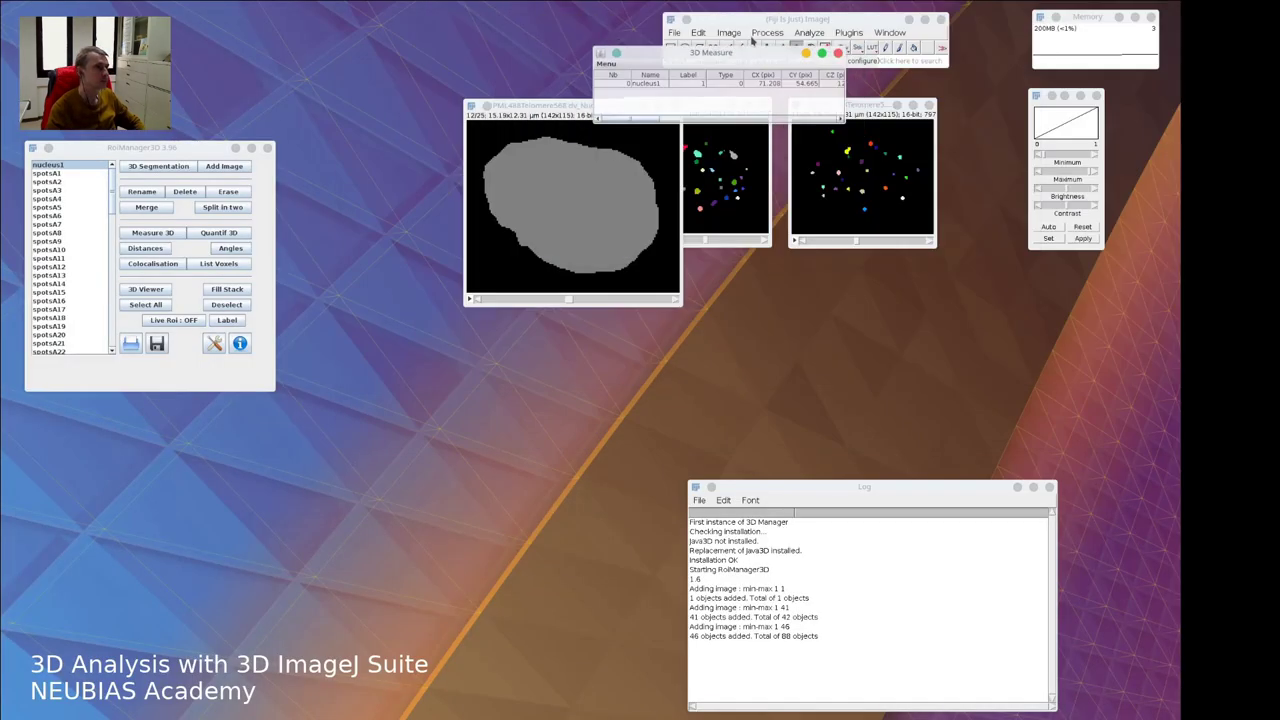
drag(720, 56, 486, 104)
drag(426, 168, 477, 166)
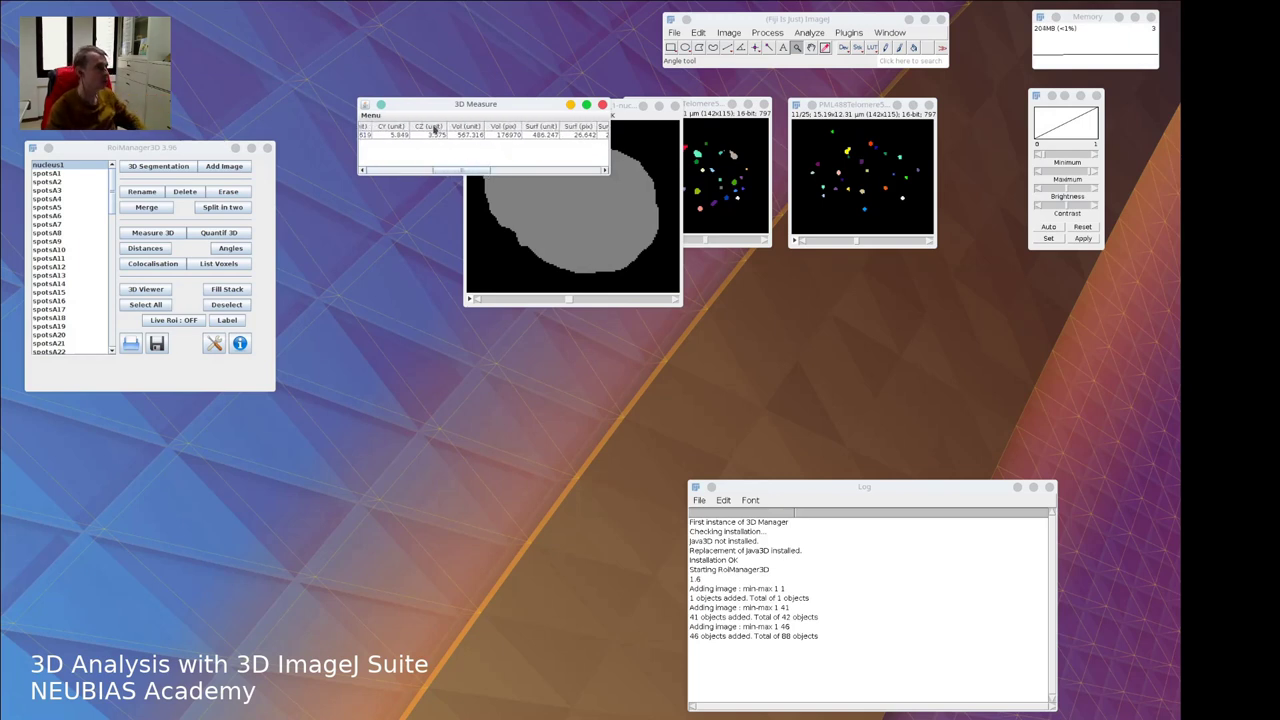
drag(478, 172, 396, 172)
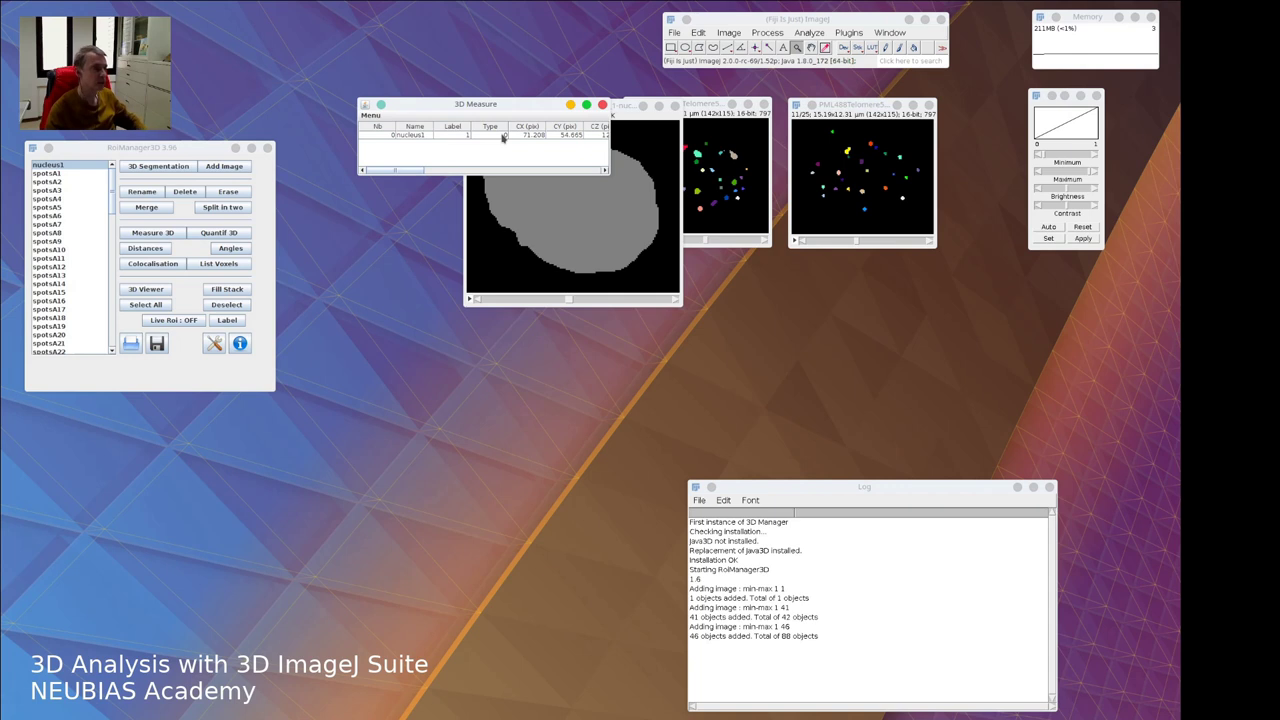
scroll(525, 157, right, 10)
click(602, 105)
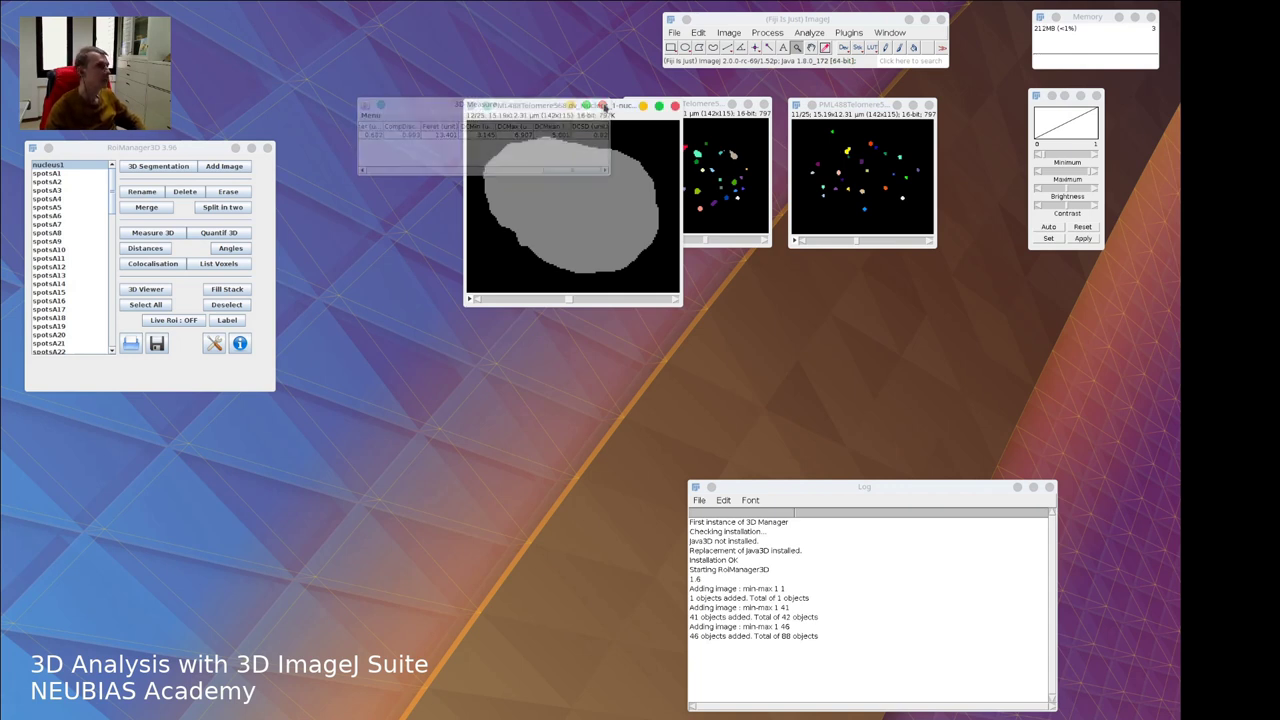
drag(600, 105, 528, 104)
key(minus)
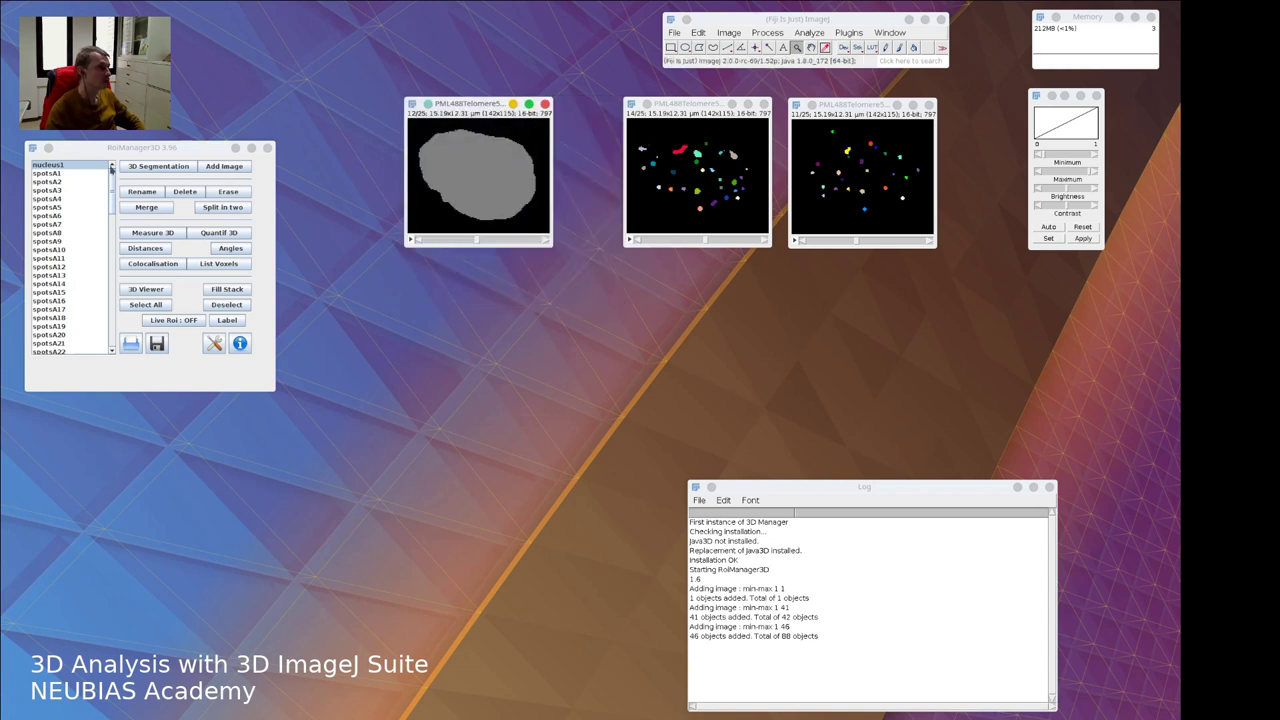
click(47, 173)
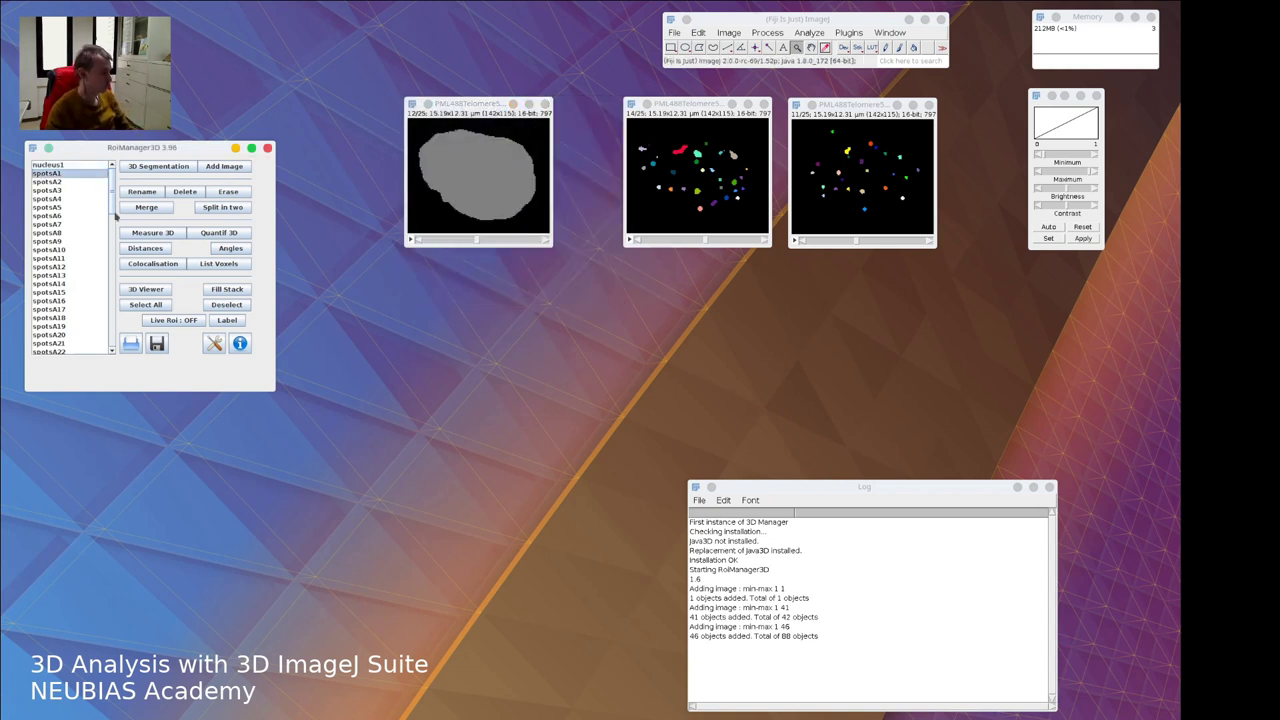
key(ctrl+a)
ctrl+click(60, 166)
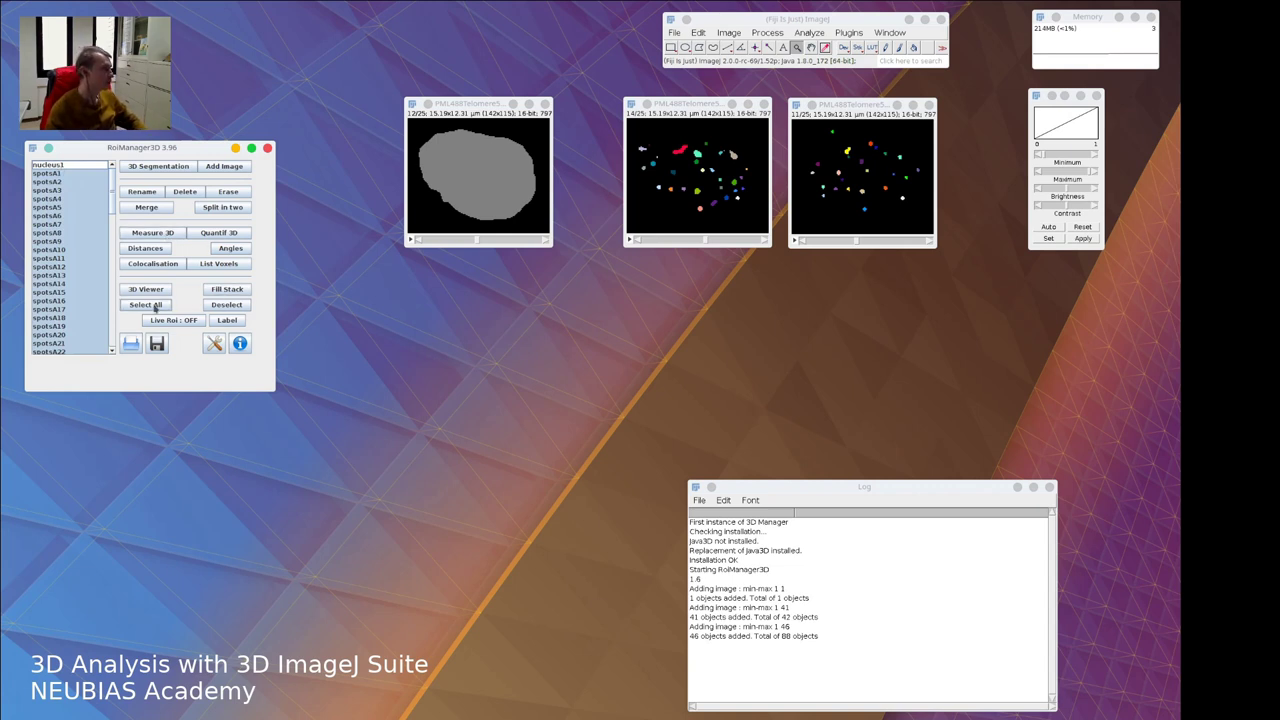
click(226, 304)
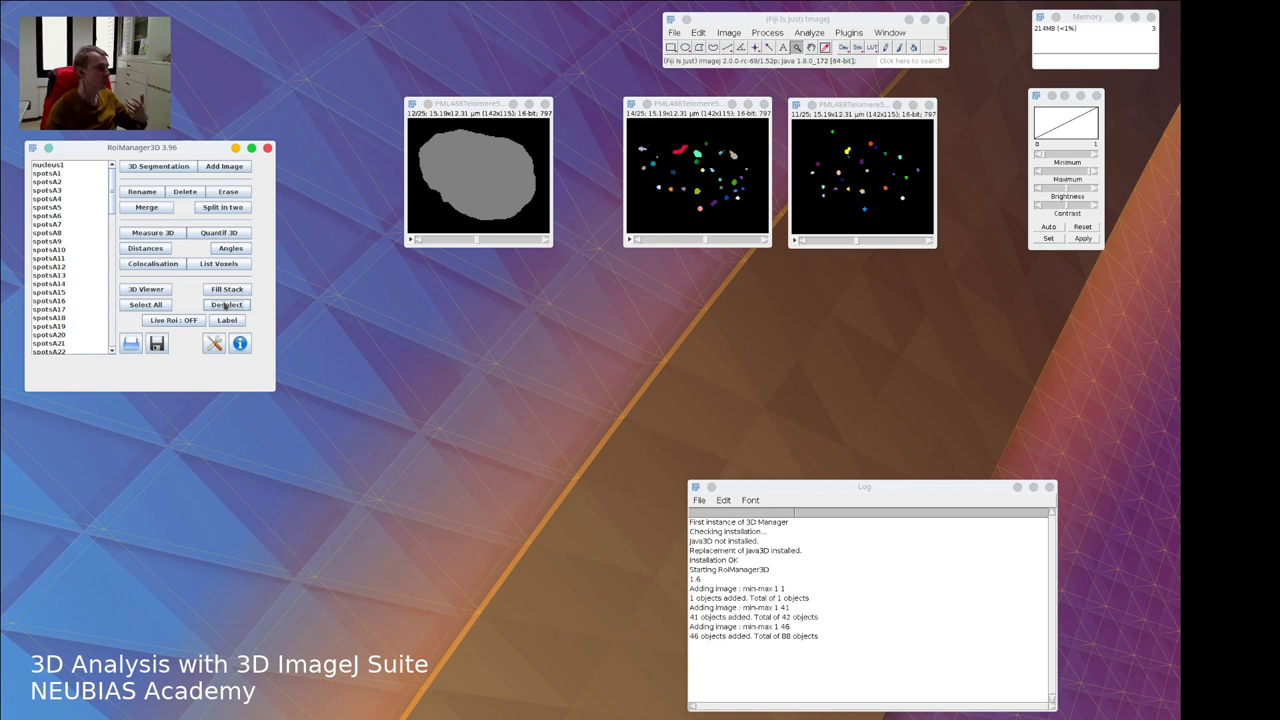
Select every object except nucleus1 and run the 3D geometric measurement on all spotsA and spotsB objects
click(145, 305)
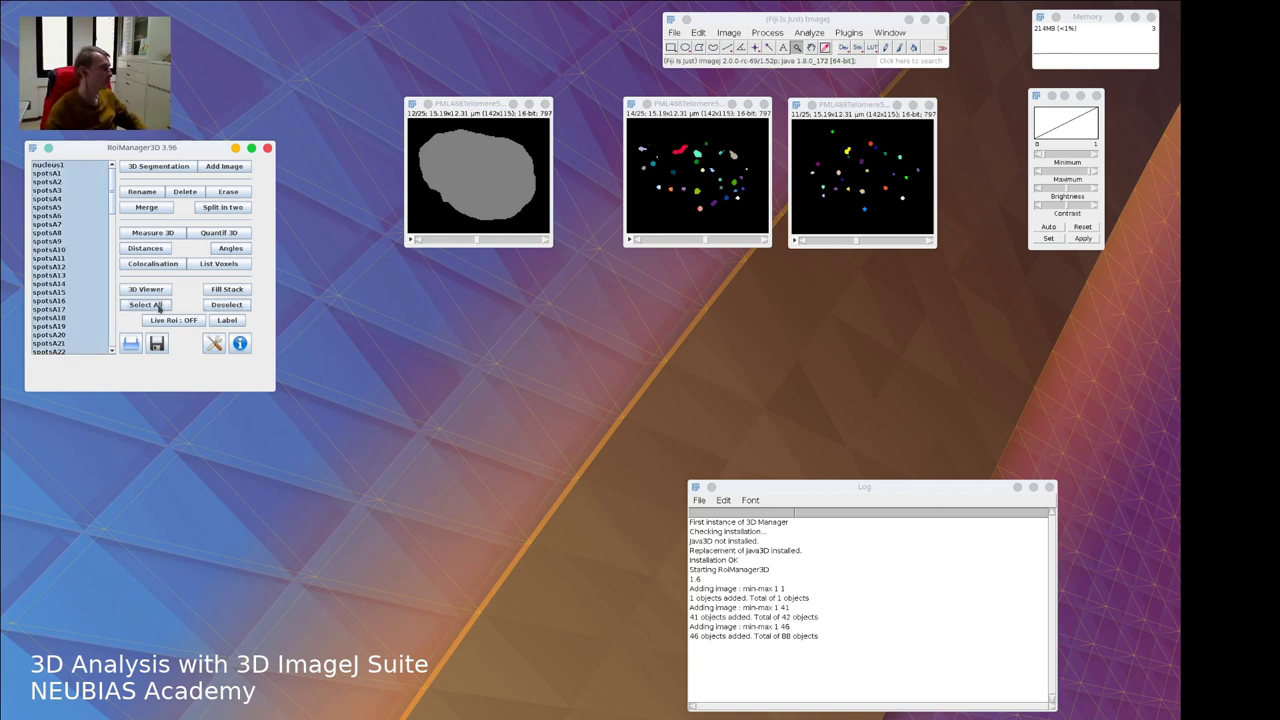
ctrl+click(62, 168)
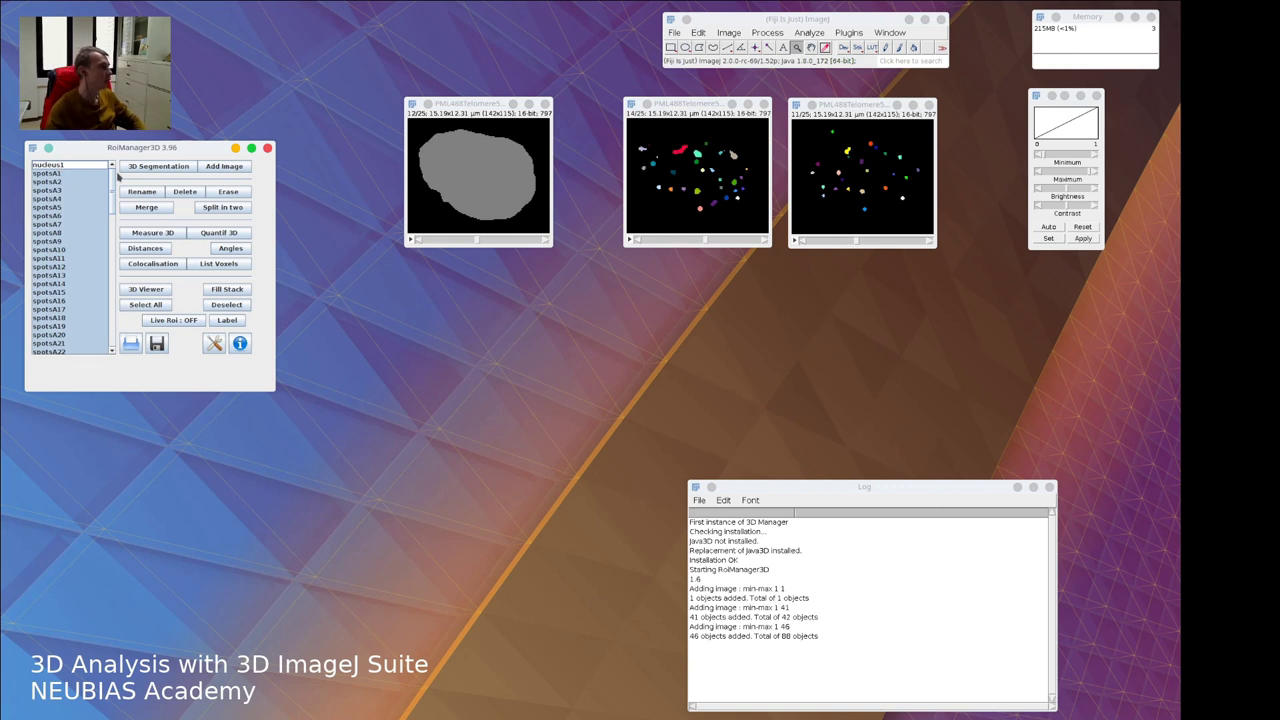
click(152, 233)
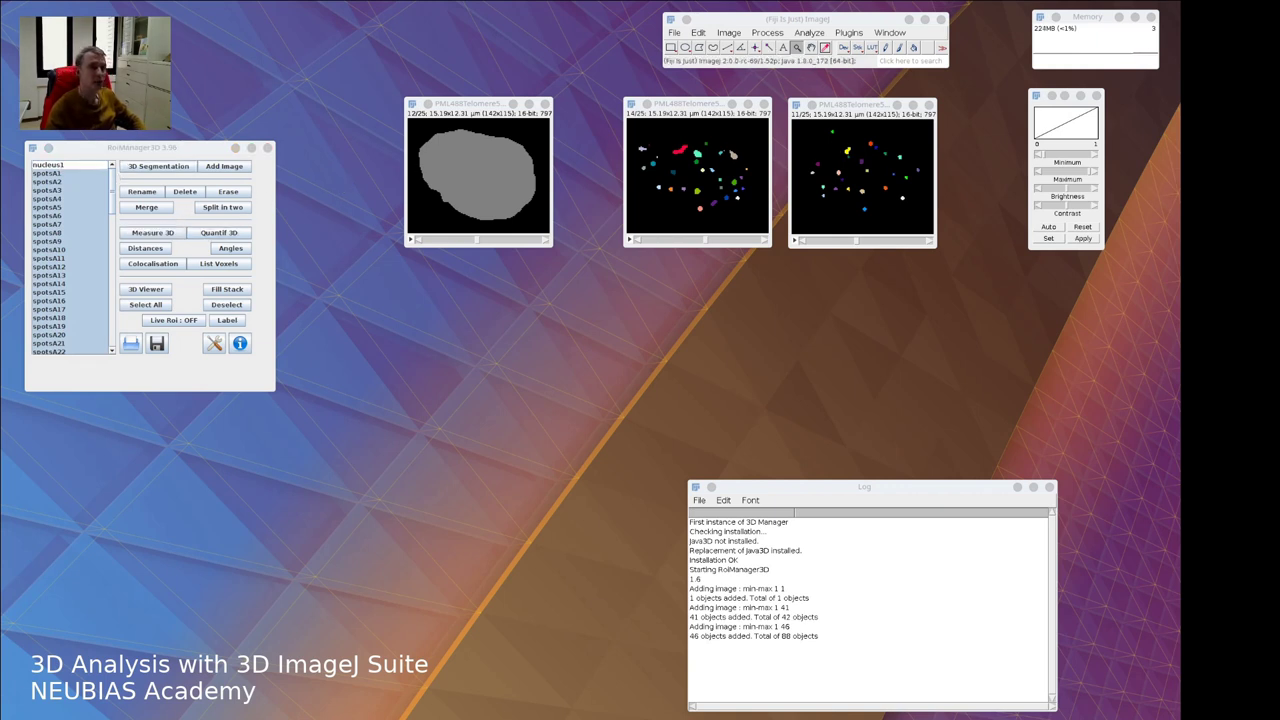
Enlarge the 3D measurement table and sort the spots by Vol (unit) in descending order
click(591, 181)
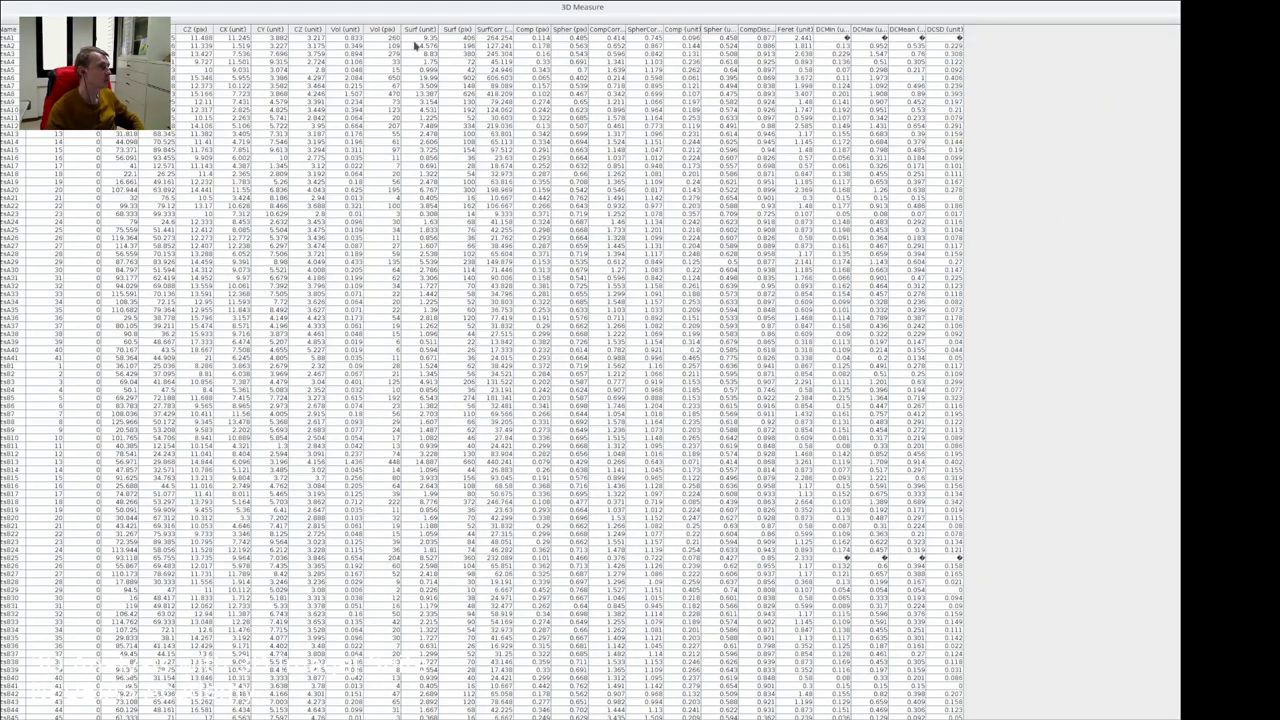
click(356, 33)
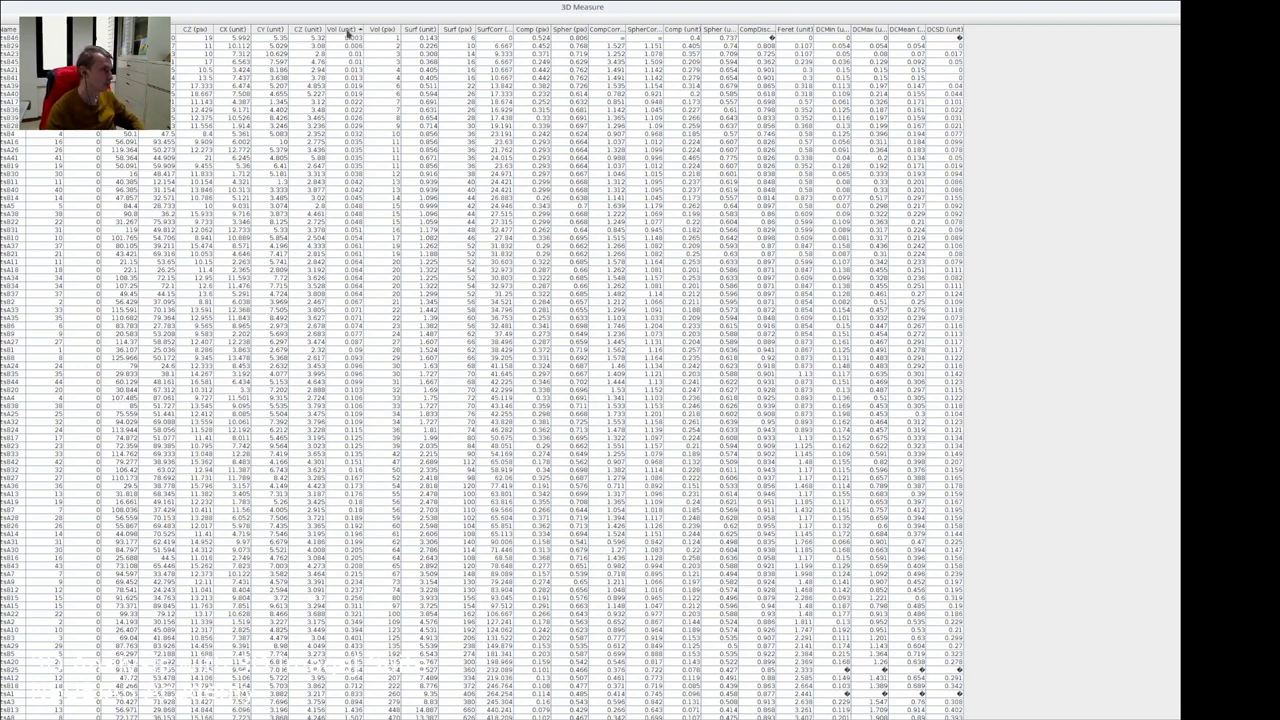
click(347, 33)
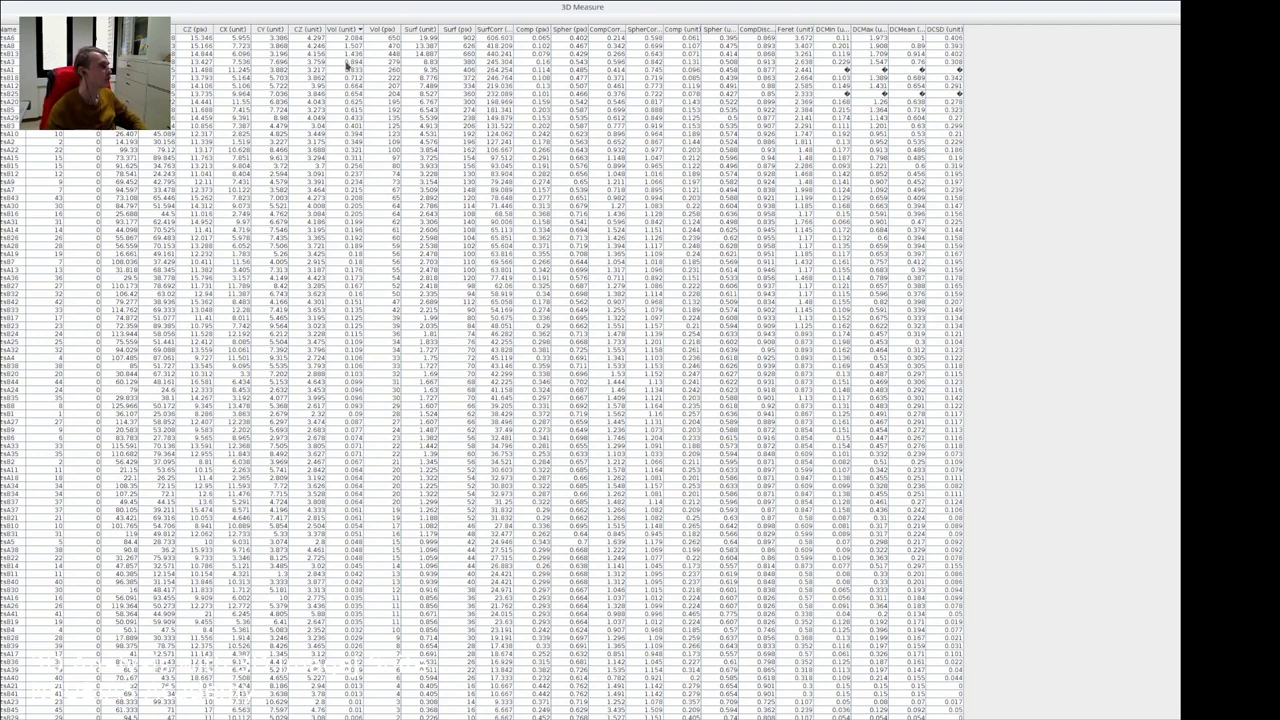
Select the three largest-volume spots in the sorted table, show them in the 3D Manager, and close the table
click(349, 39)
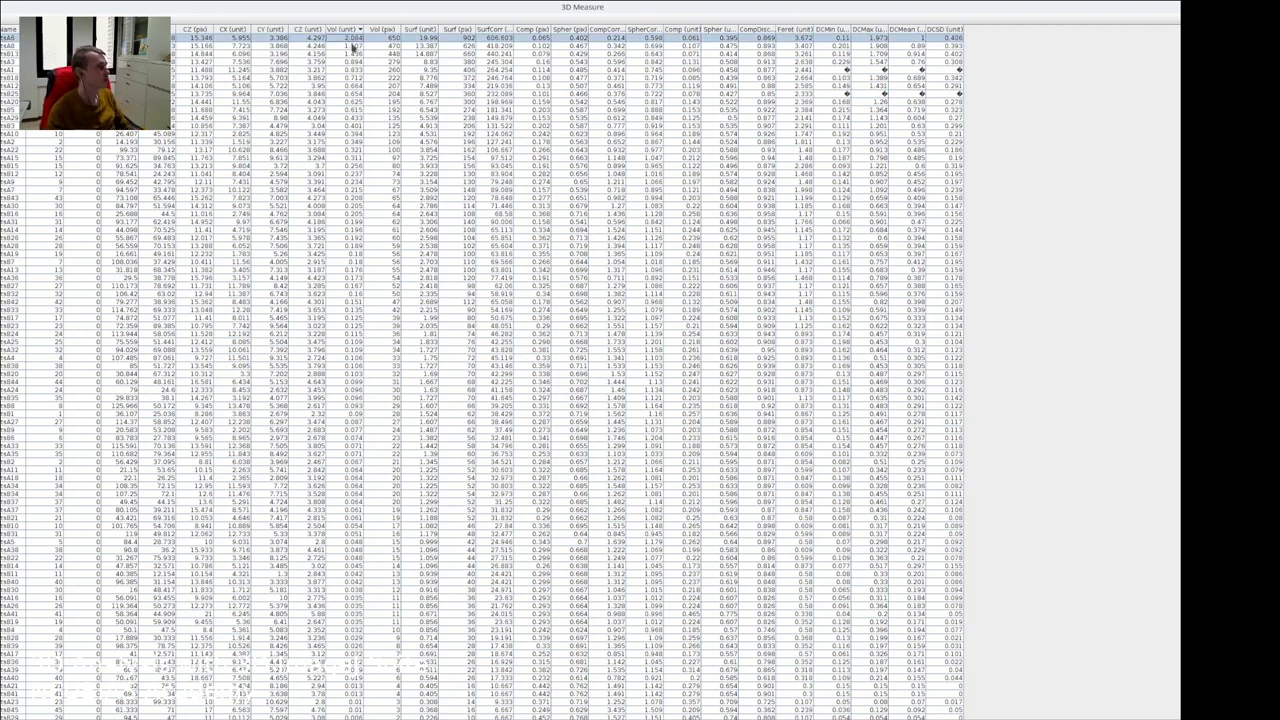
click(354, 47)
shift+click(354, 55)
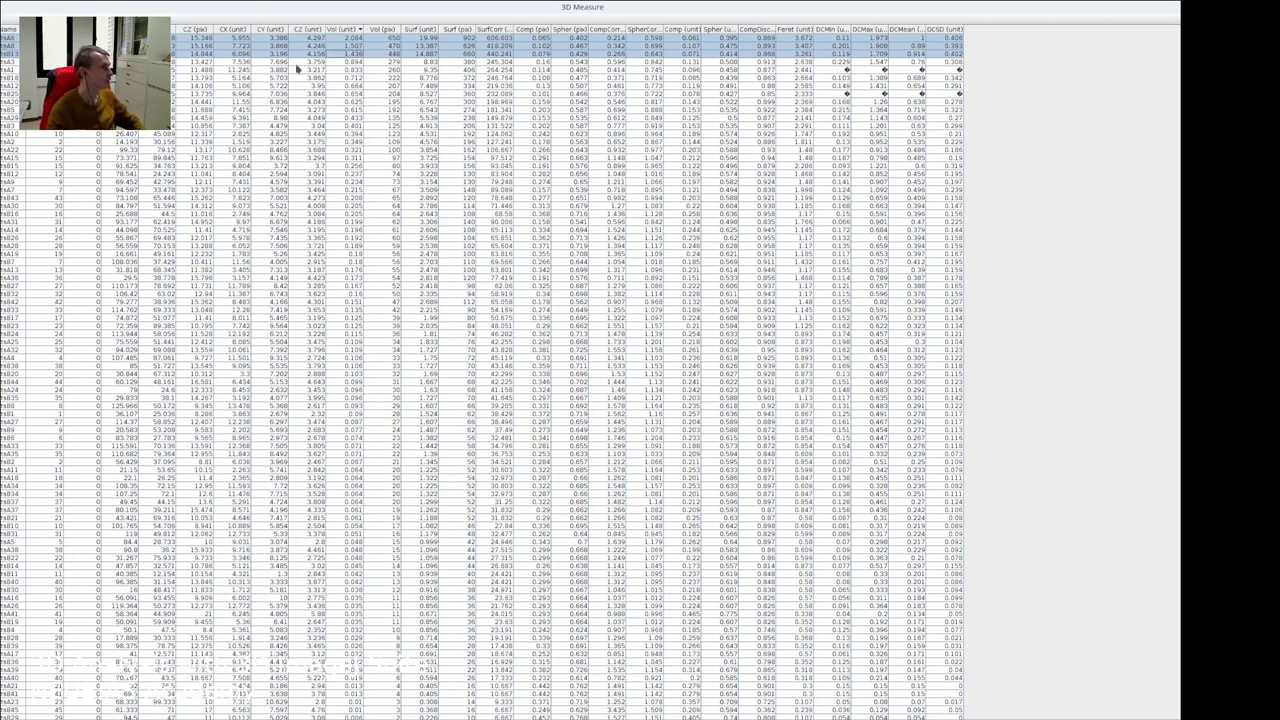
double_click(577, 7)
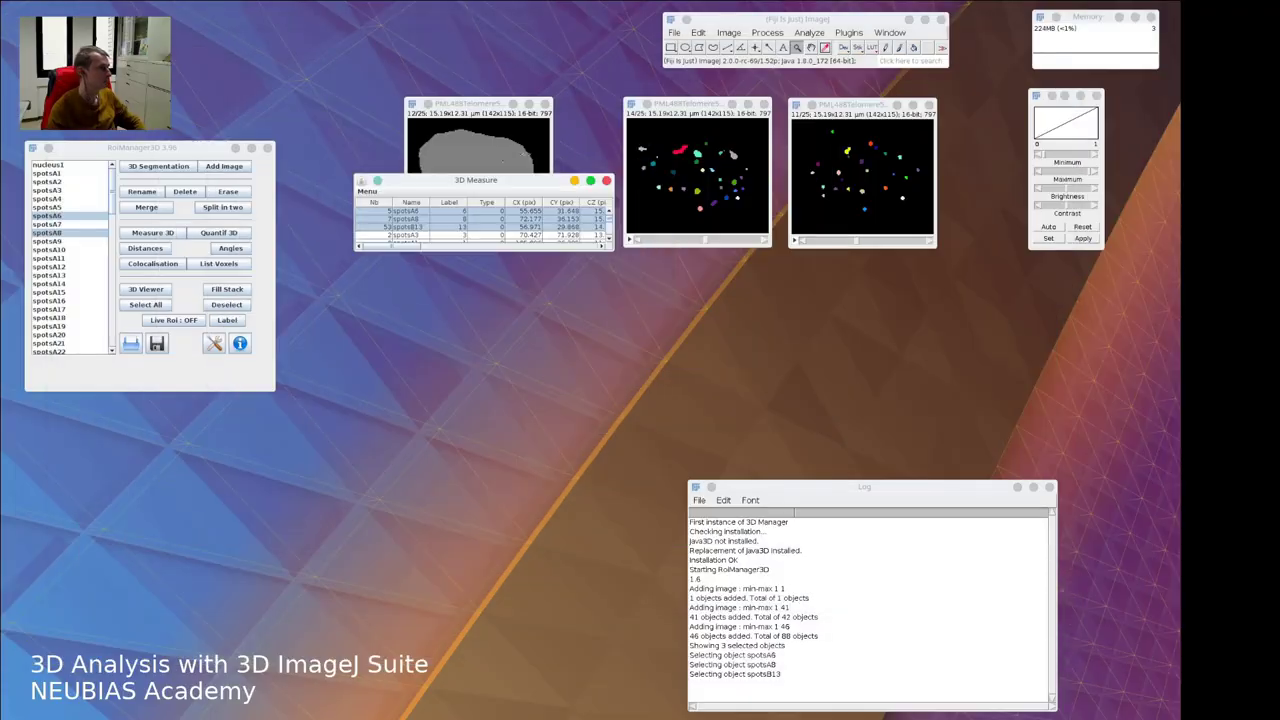
click(607, 181)
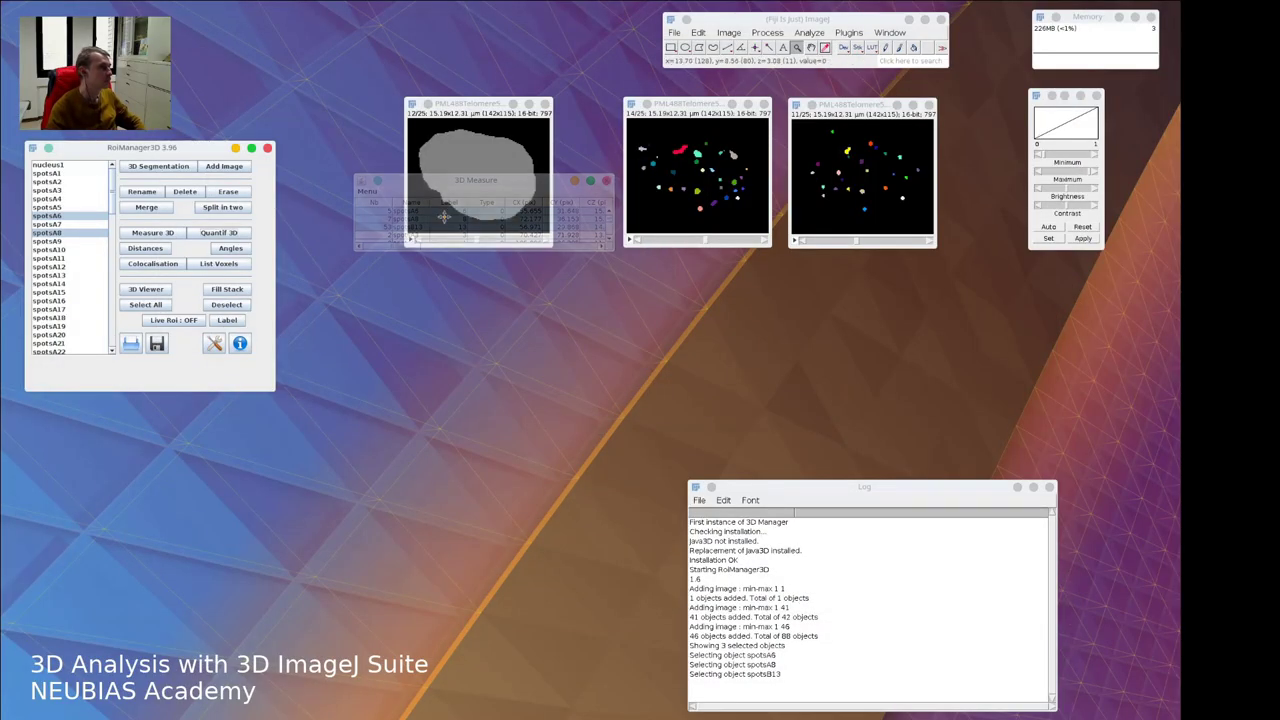
Turn on Live Roi with the nucleus image active and scroll through its slices to inspect the selected large spots
scroll(113, 198, down, 5)
scroll(110, 196, up, 5)
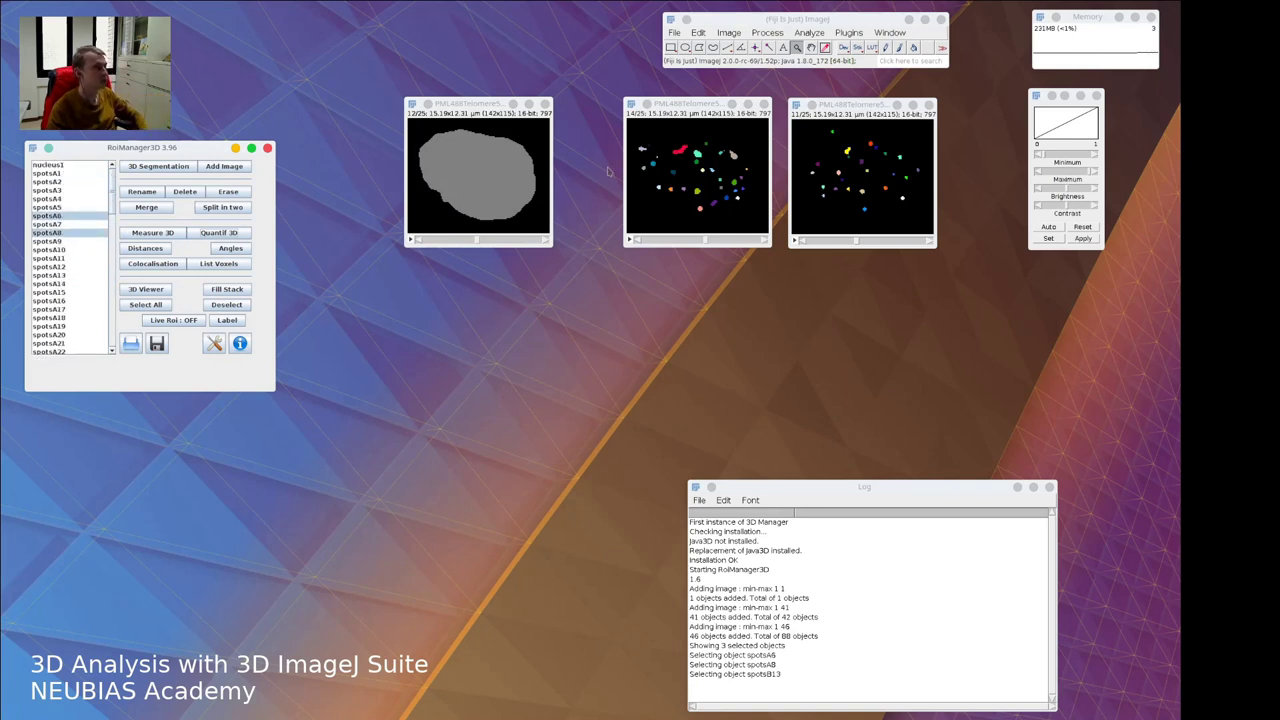
click(487, 105)
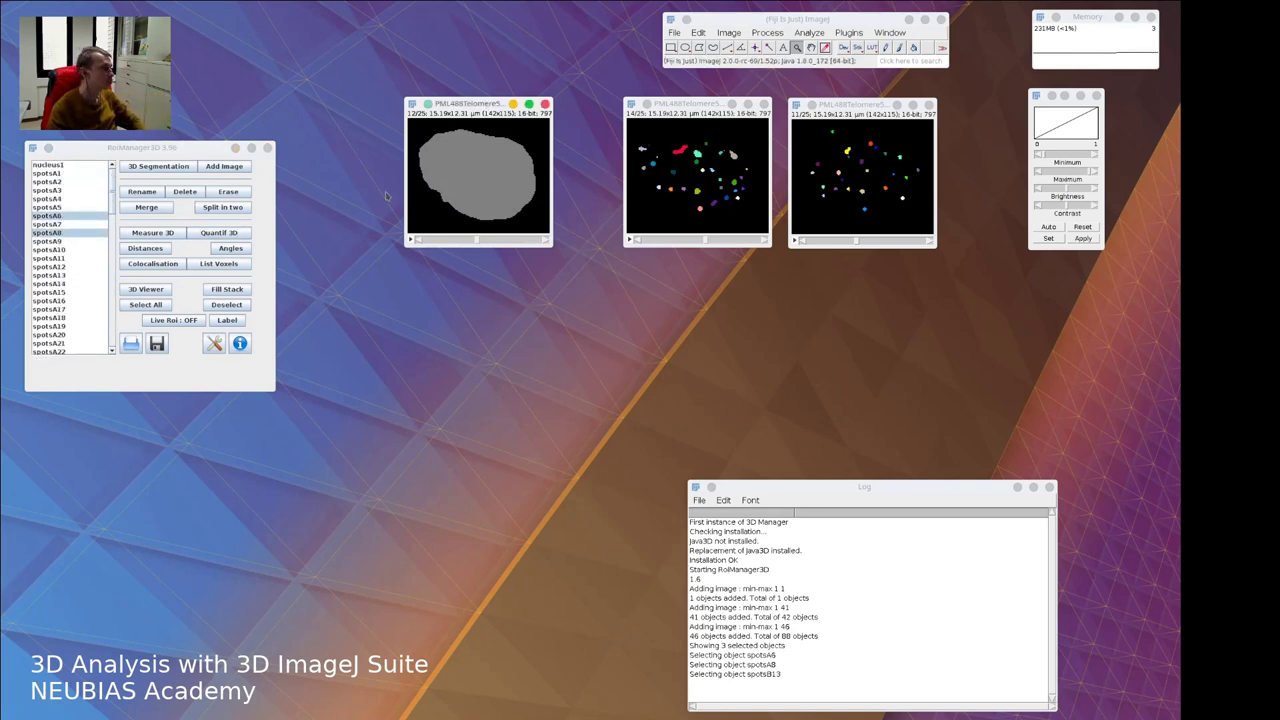
click(190, 320)
click(483, 107)
click(65, 217)
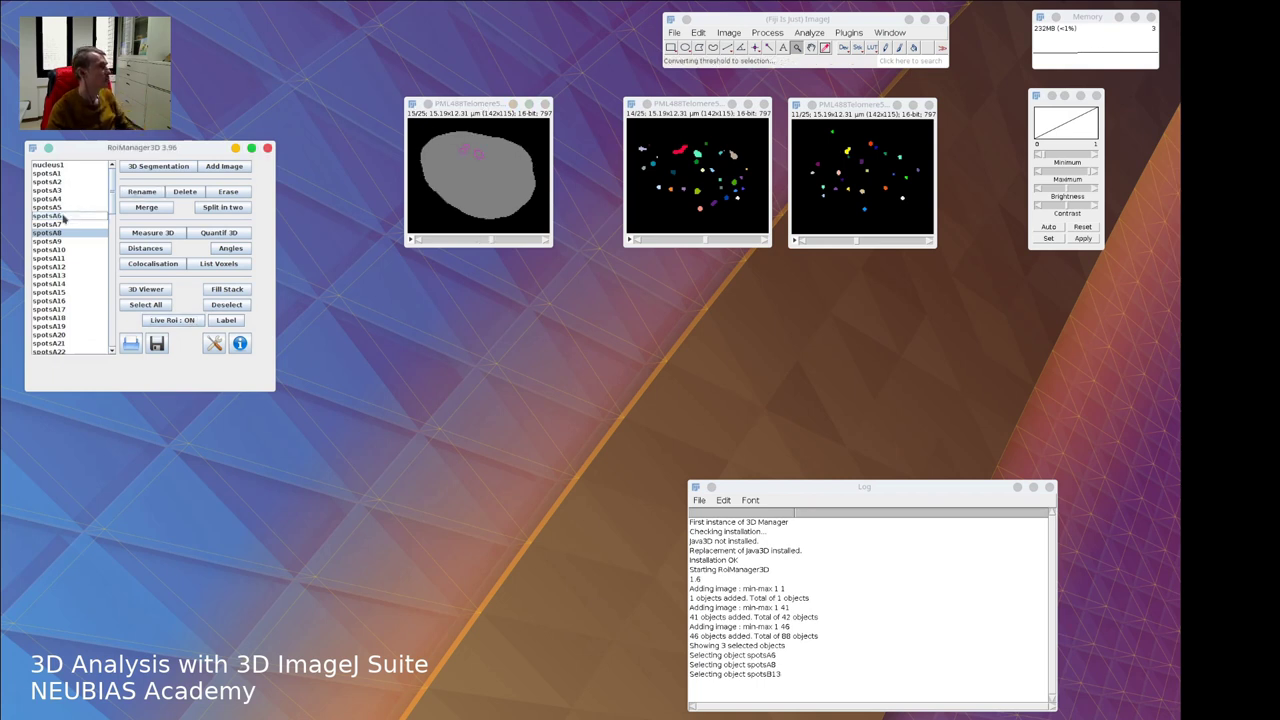
scroll(531, 181, down, 3)
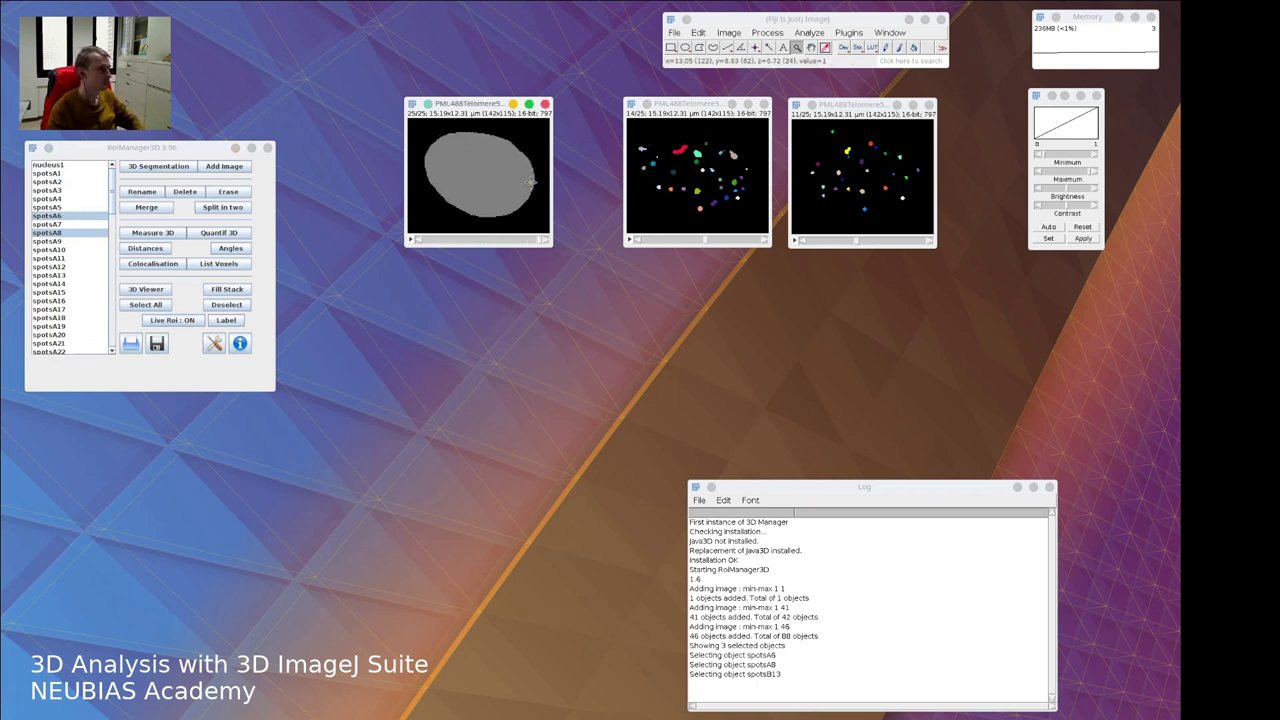
scroll(531, 181, up, 7)
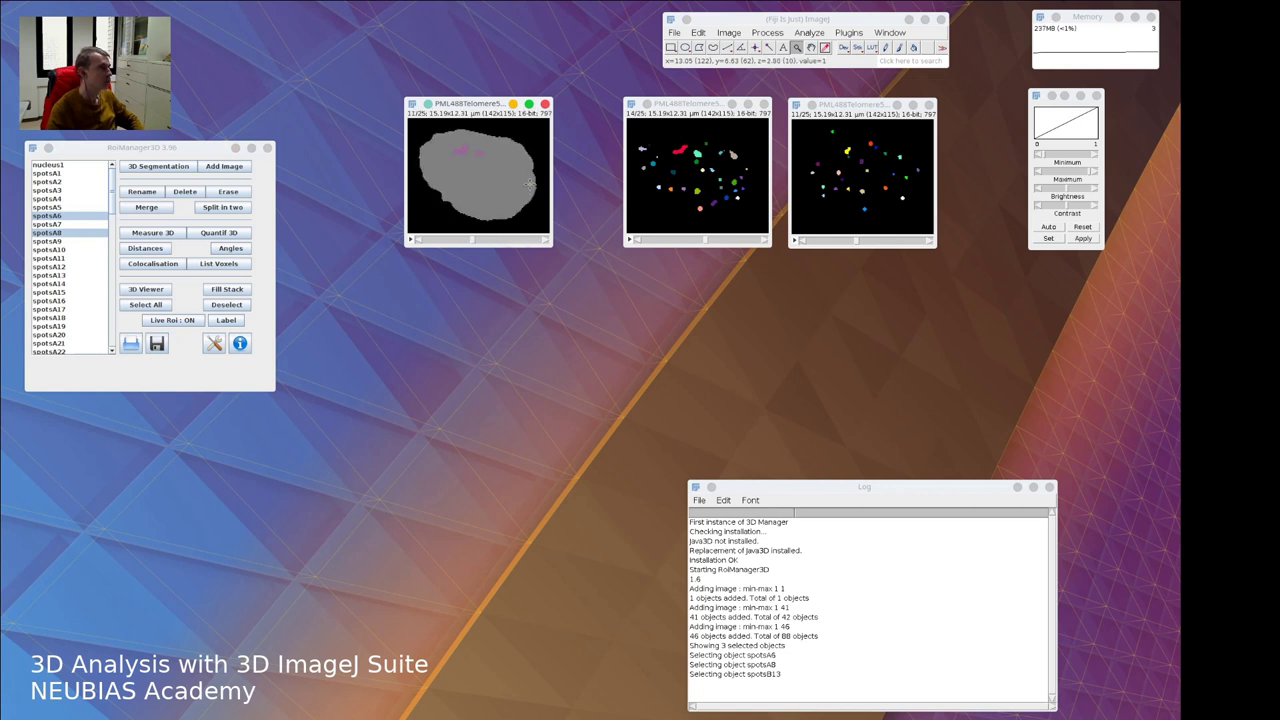
scroll(449, 174, down, 8)
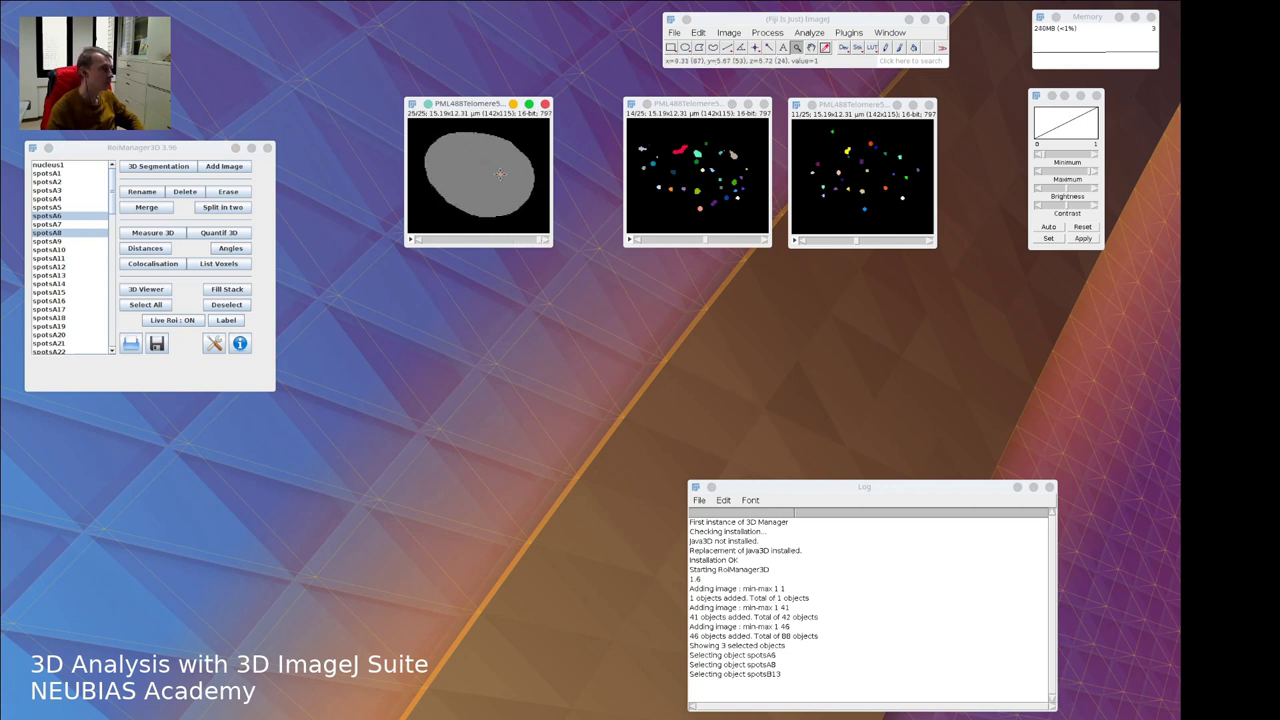
scroll(449, 174, up, 8)
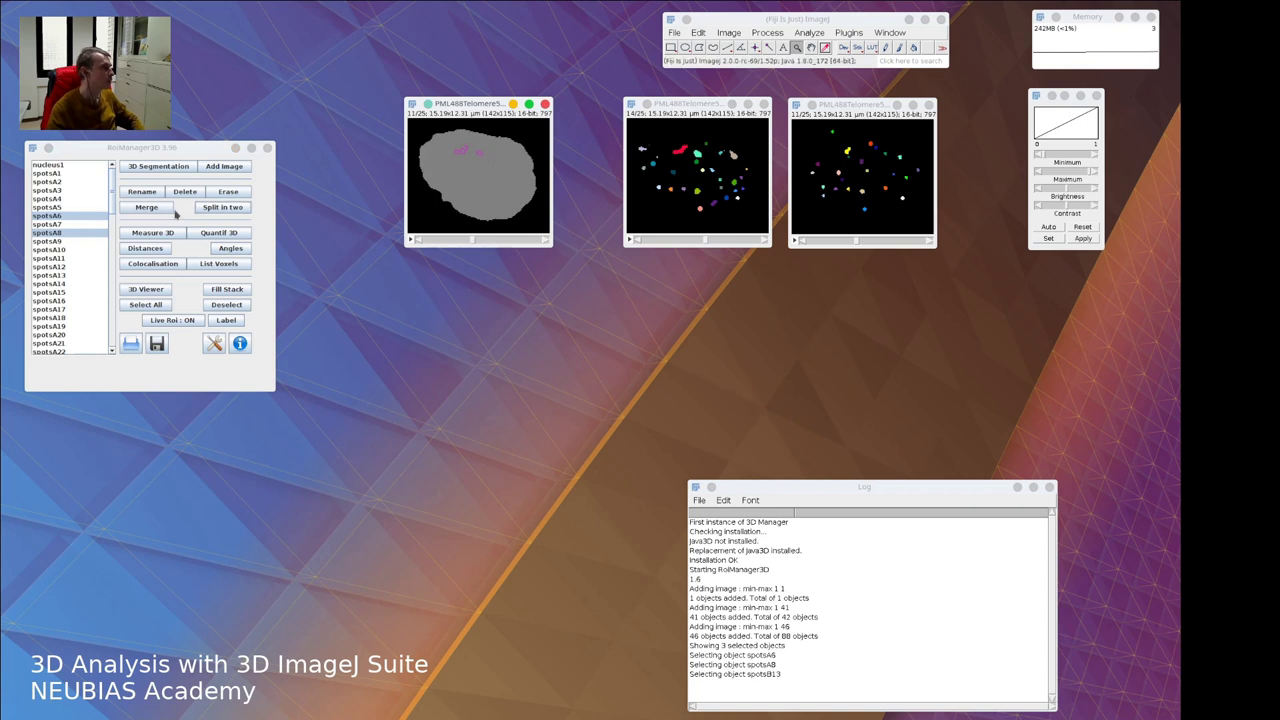
drag(138, 148, 156, 111)
mouse_move(131, 167)
mouse_down()
mouse_move(136, 298)
mouse_move(131, 140)
mouse_move(161, 157)
mouse_move(140, 157)
mouse_up()
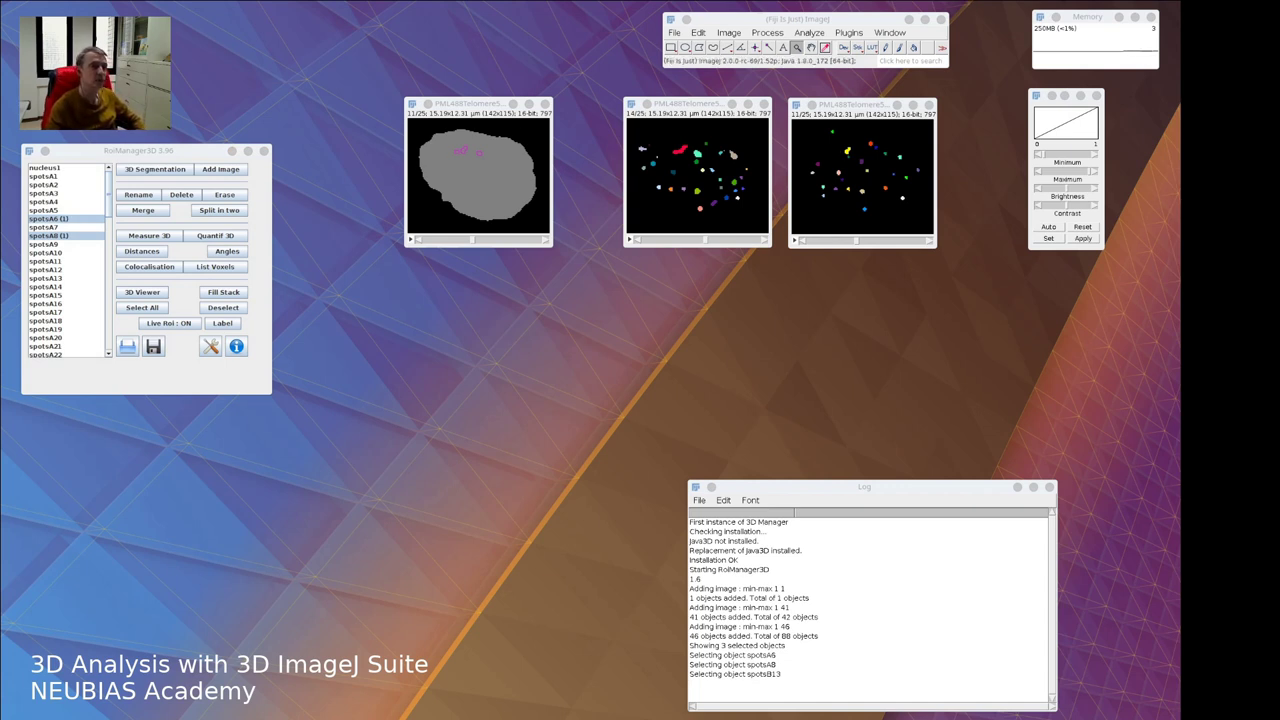
Select nucleus1 in the object list and run Quantif 3D on it with the spotsA image active
scroll(60, 240, down, 15)
scroll(70, 248, up, 7)
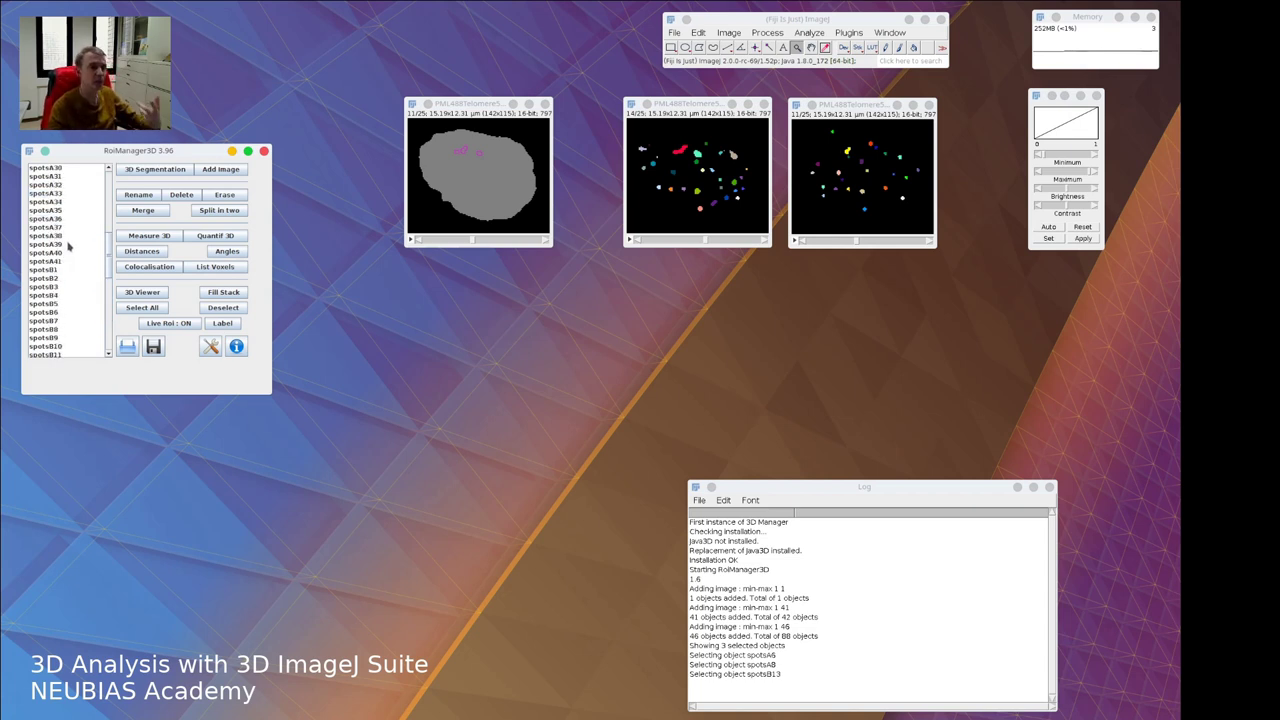
scroll(68, 246, up, 10)
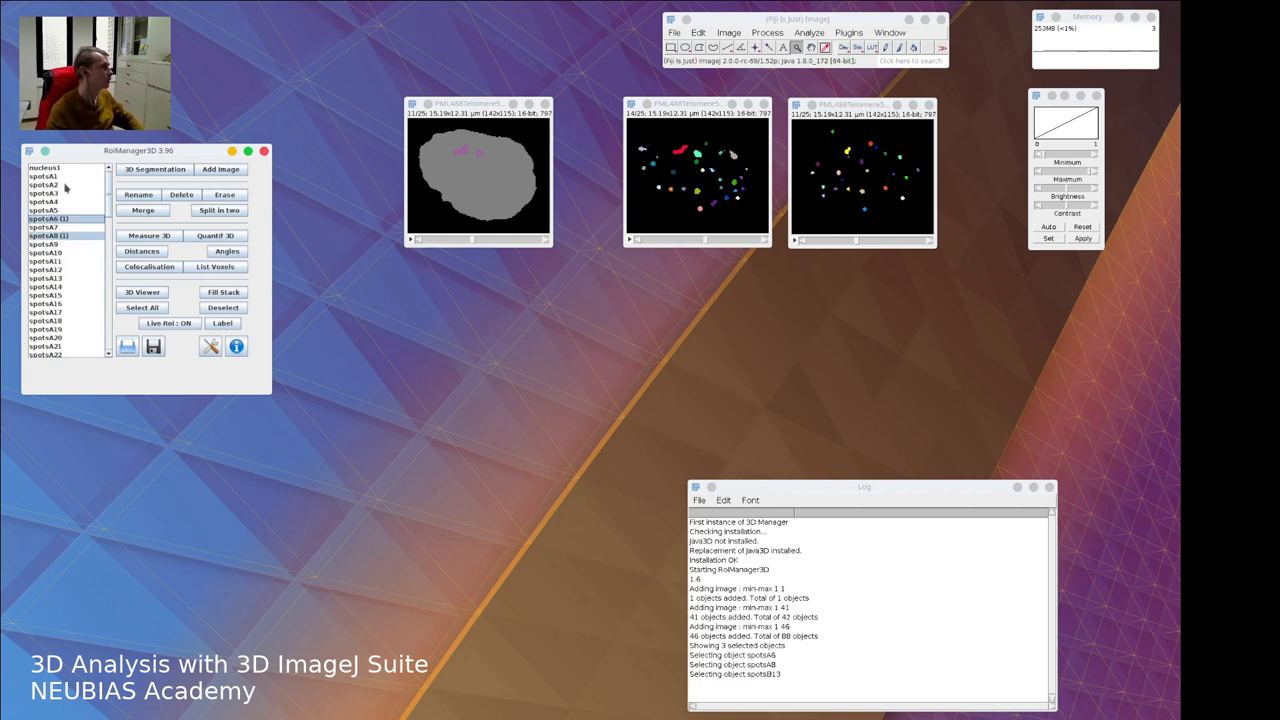
click(44, 168)
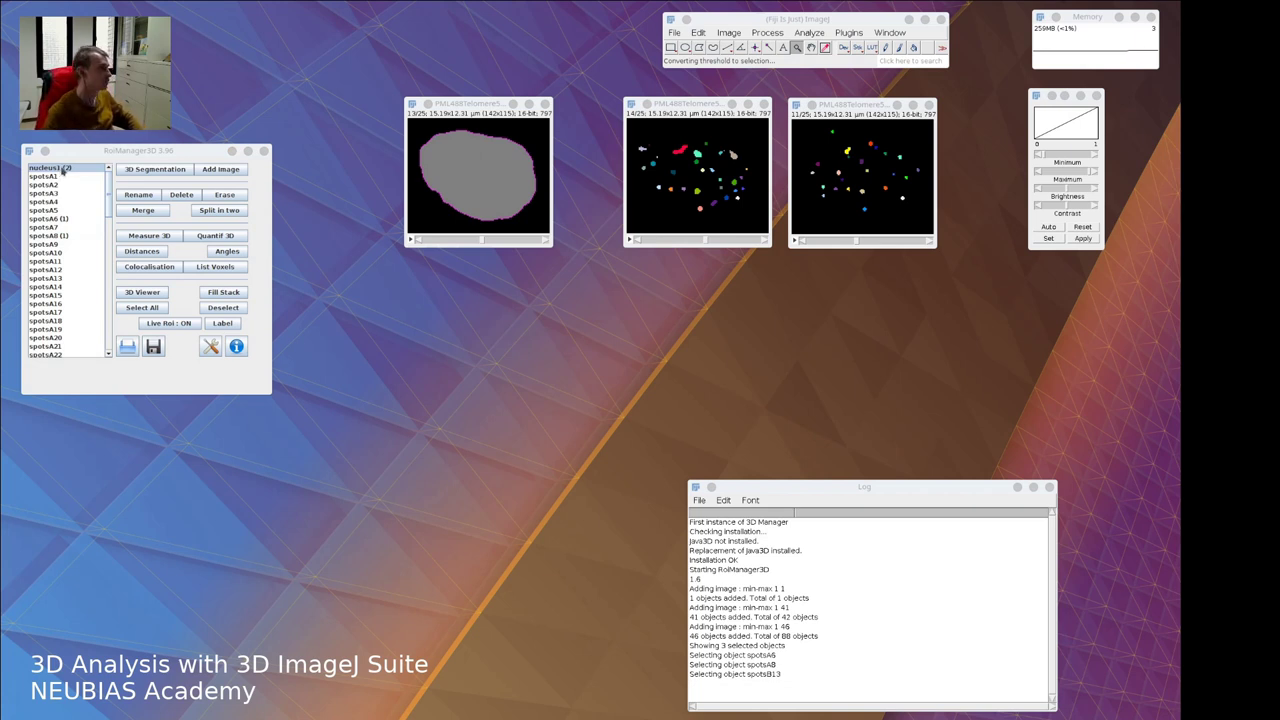
click(63, 170)
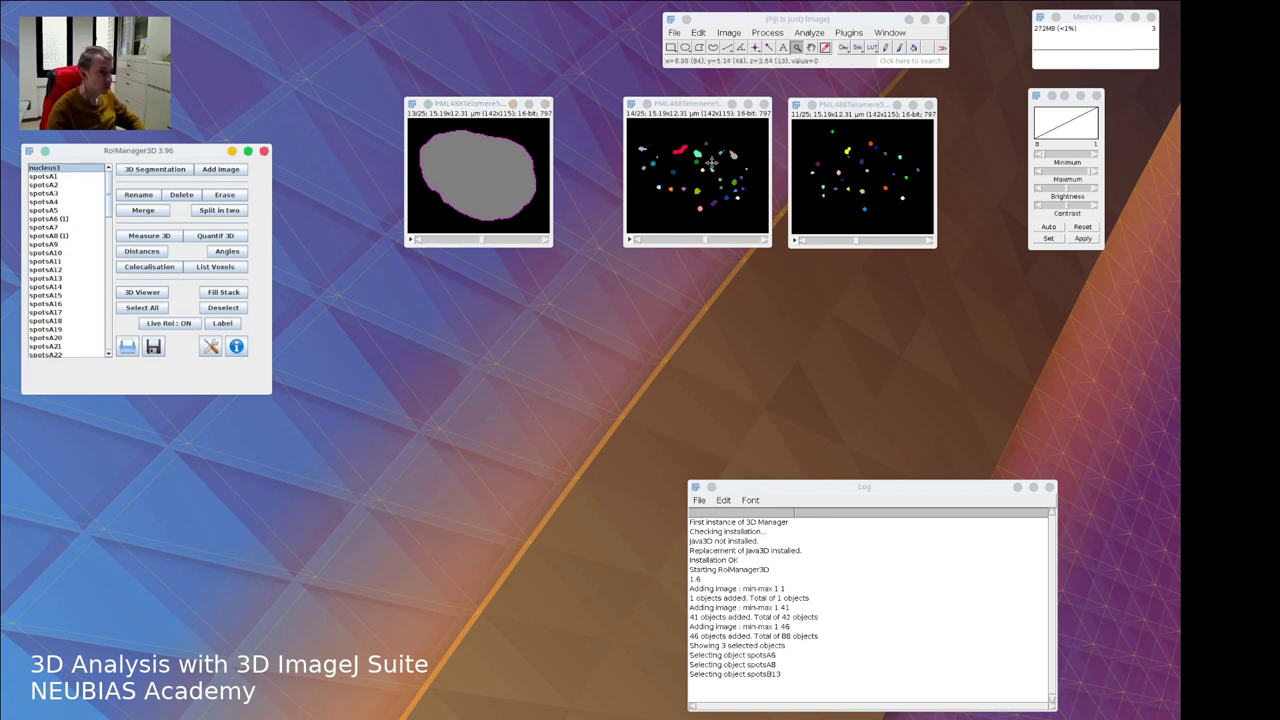
click(689, 107)
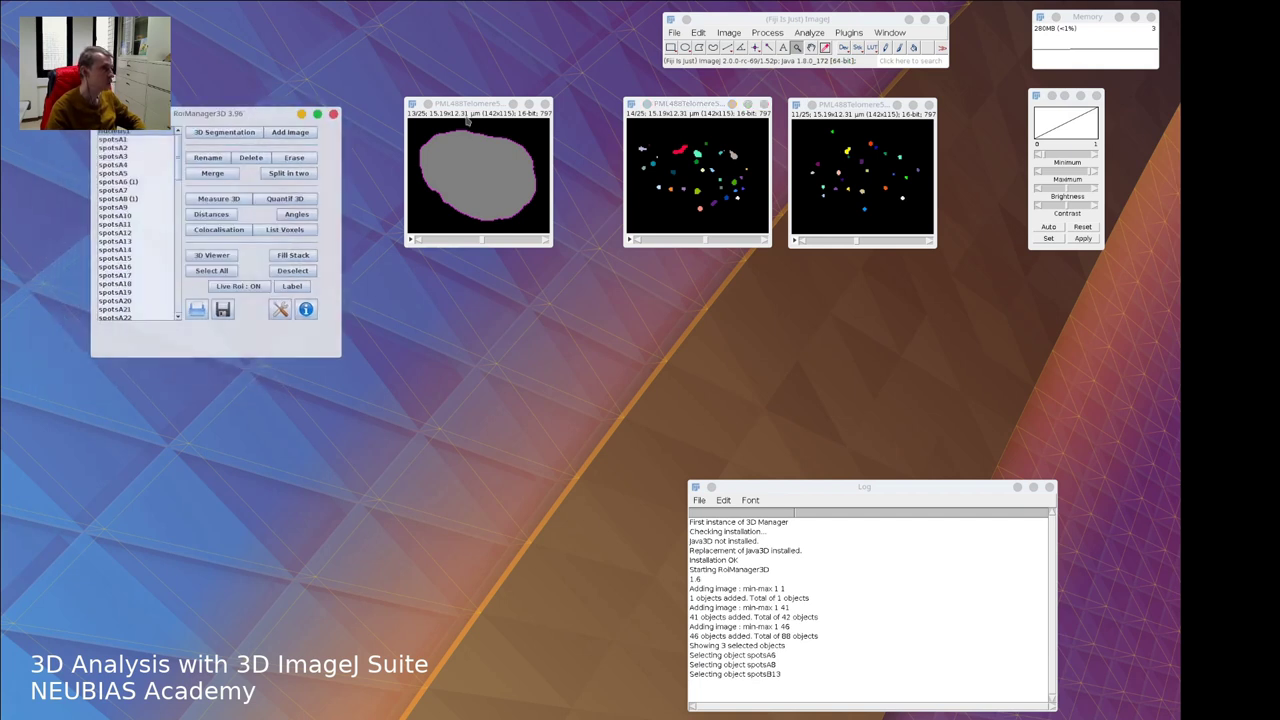
click(686, 103)
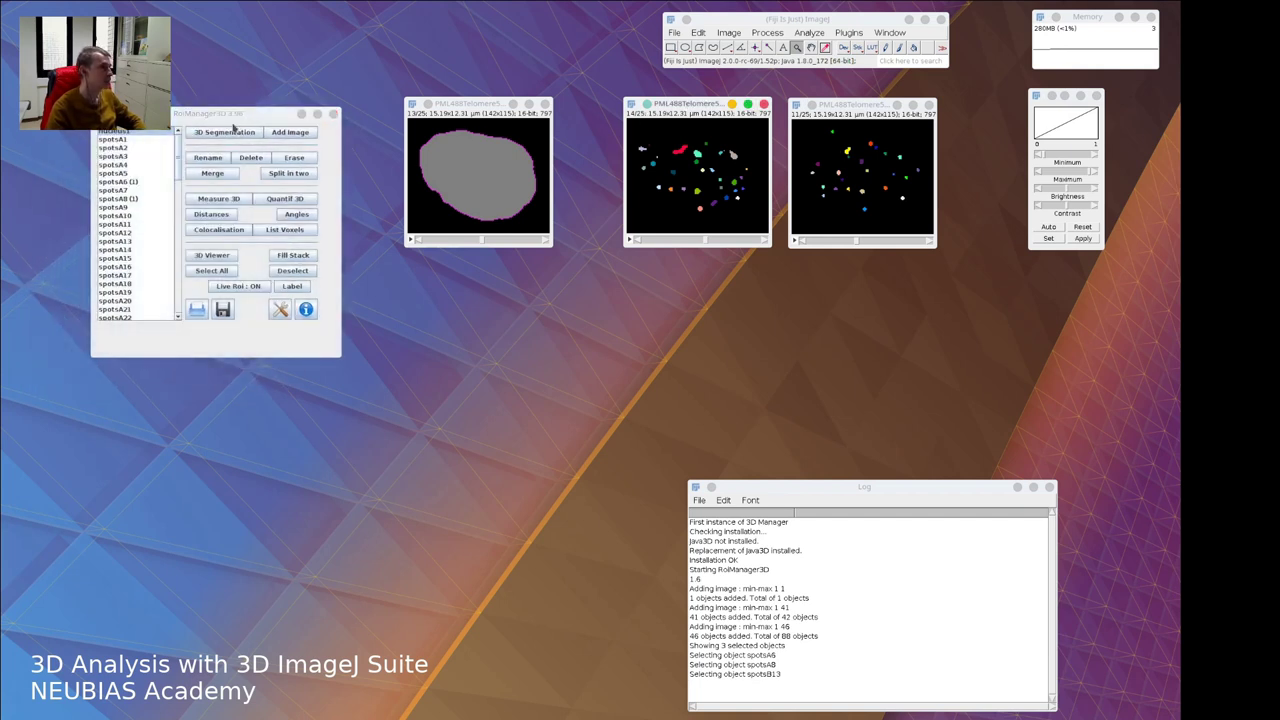
click(295, 204)
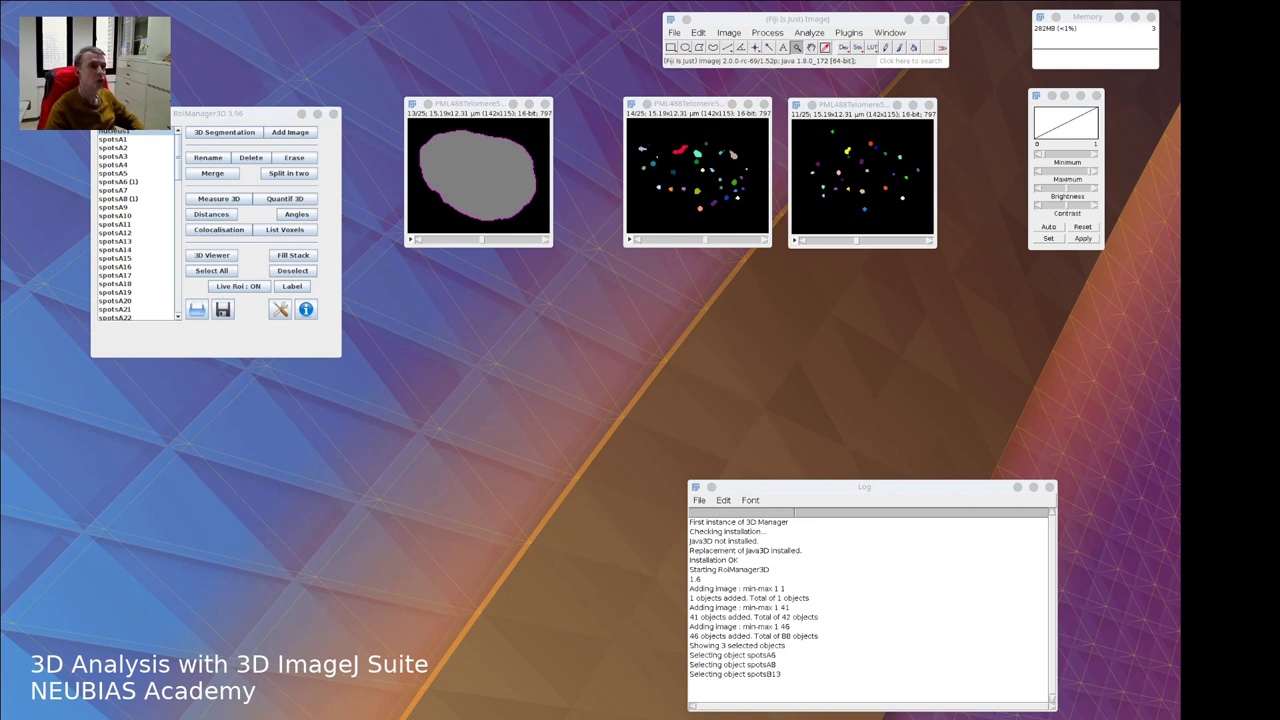
click(458, 164)
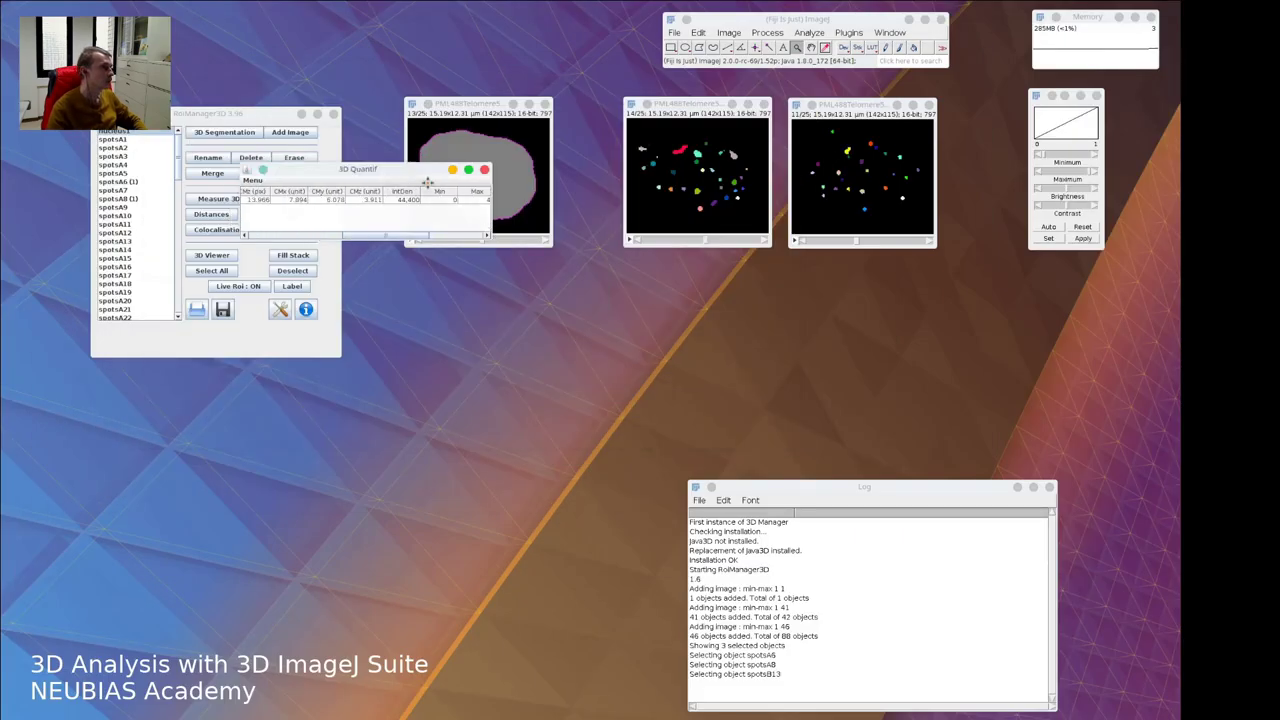
drag(555, 323, 617, 321)
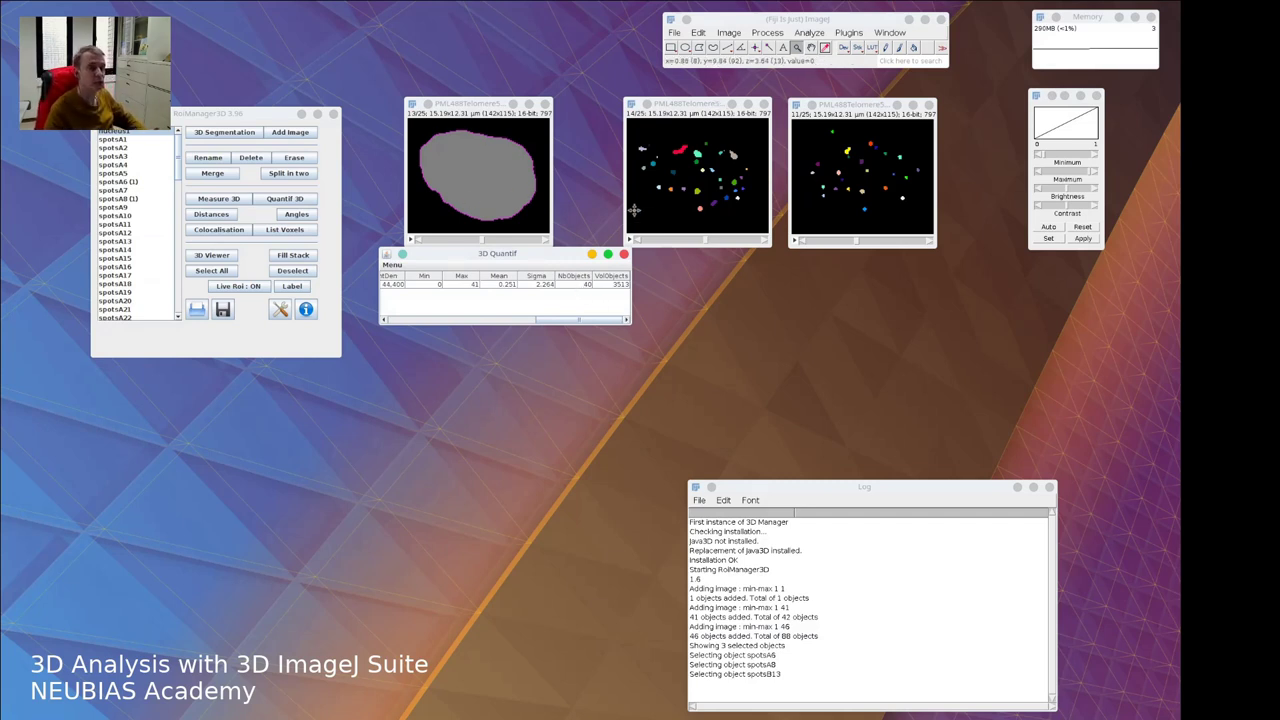
Close the spotsA quantification table, run Quantif 3D for nucleus1 on the spotsB image, and close its results
drag(258, 117, 194, 152)
drag(537, 253, 526, 279)
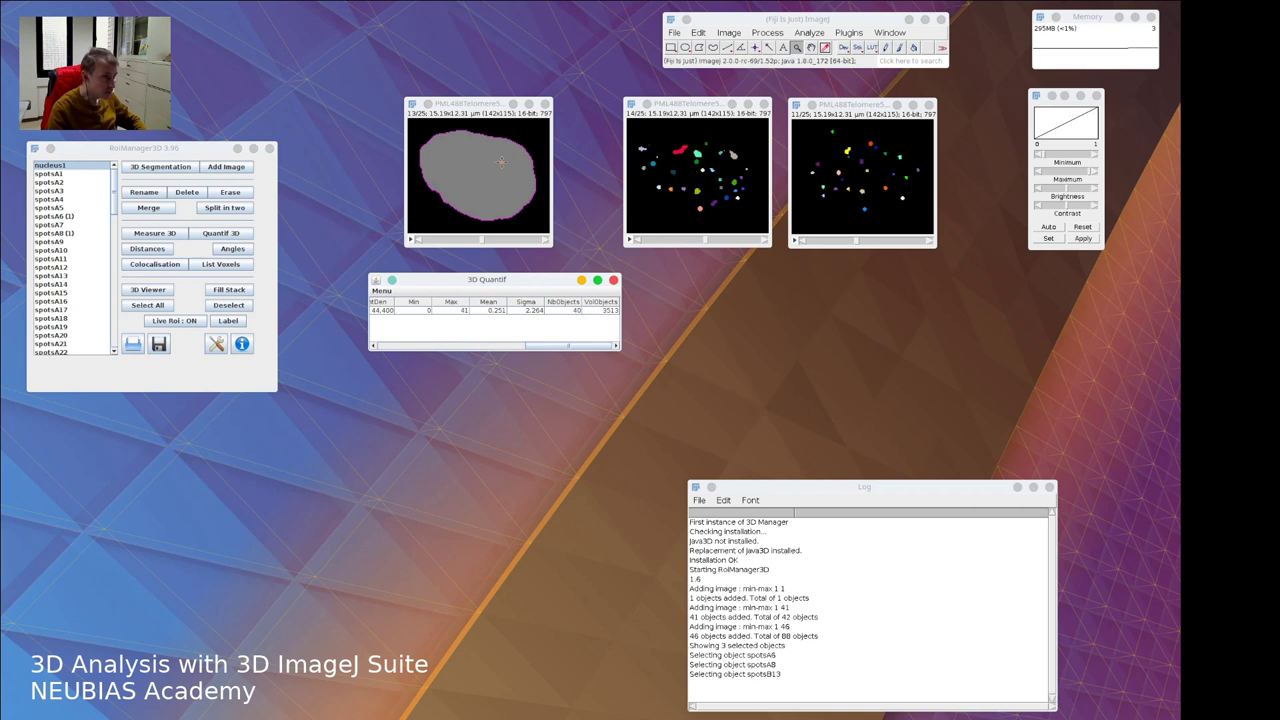
click(614, 281)
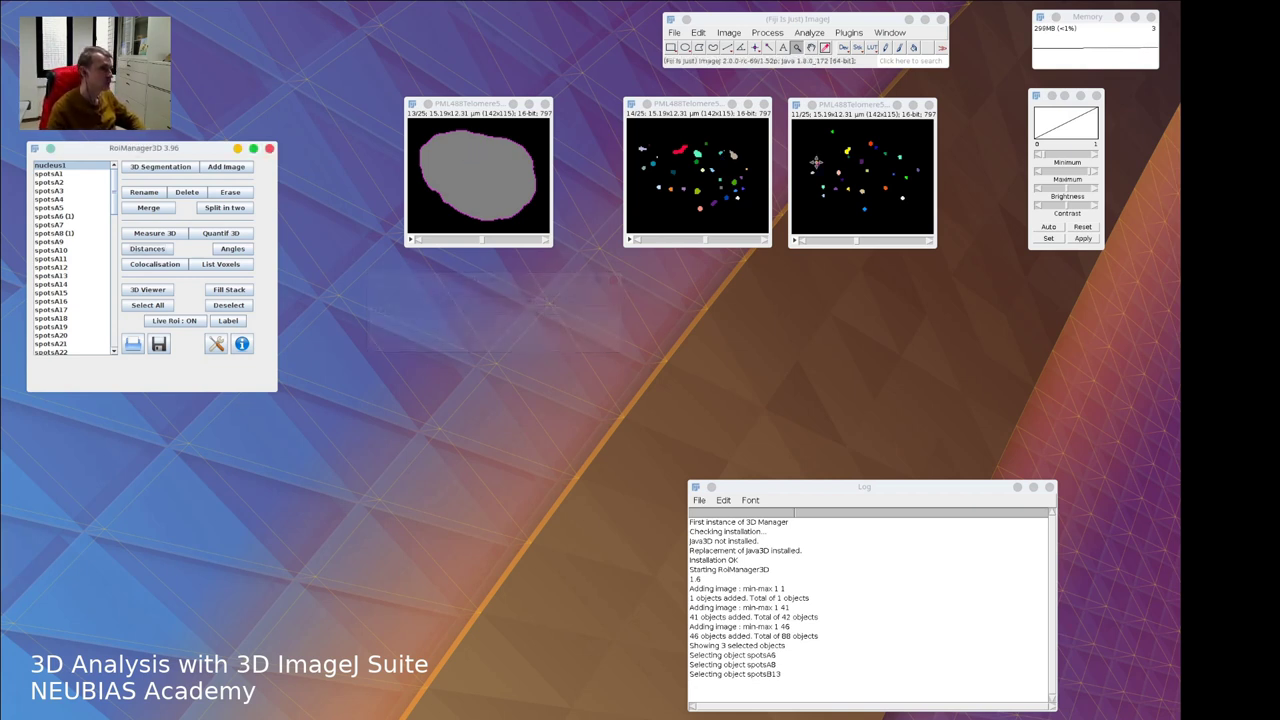
click(221, 233)
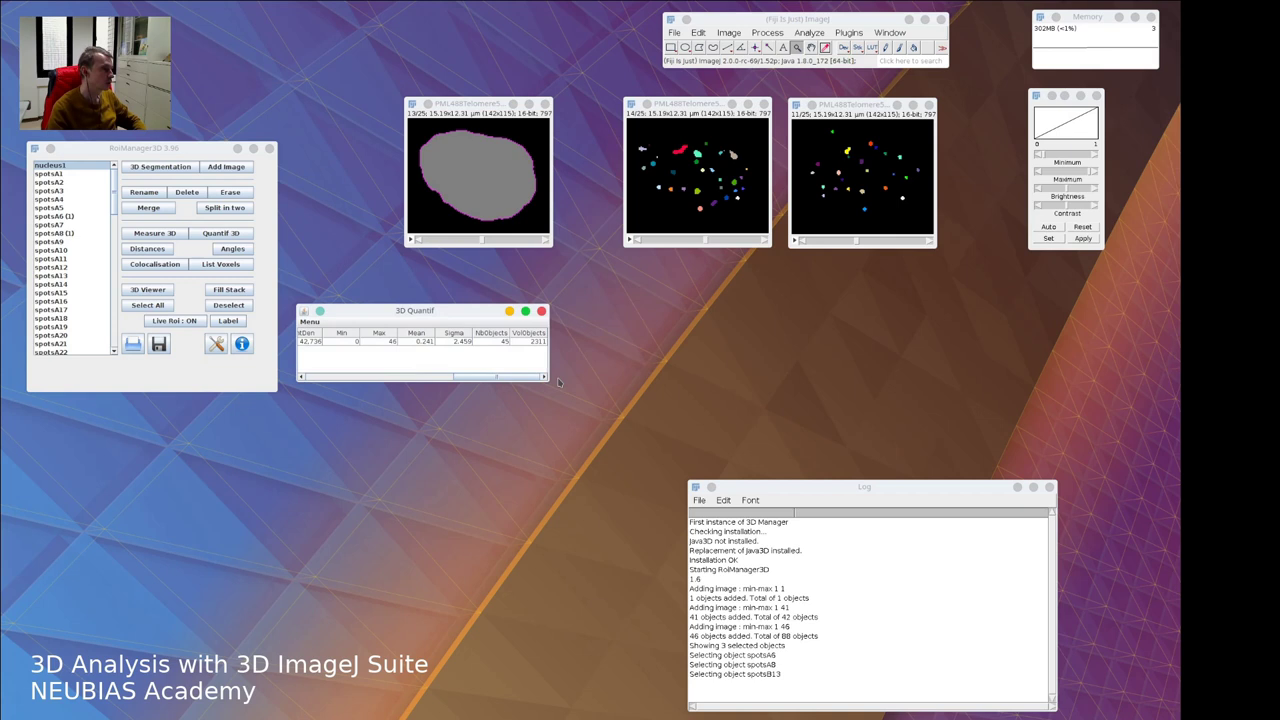
click(541, 312)
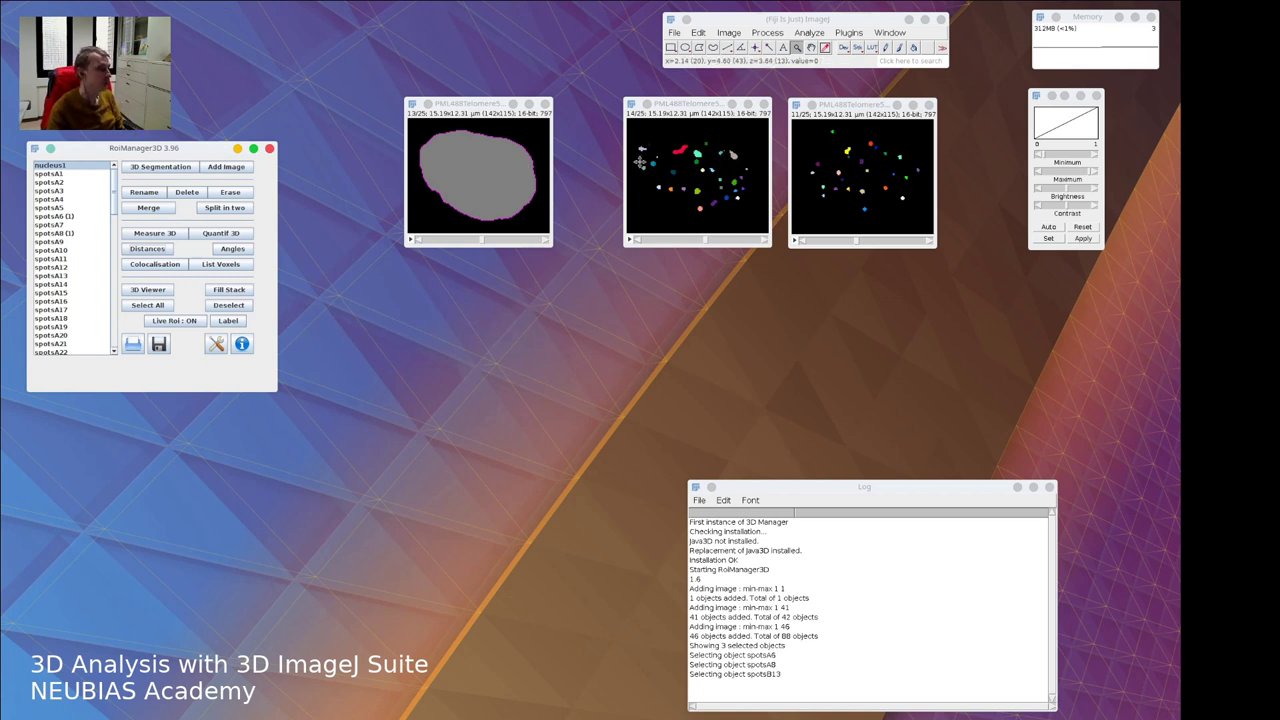
Select all spotsA and spotsB objects without nucleus1 and compute the 3D distances between them
click(70, 175)
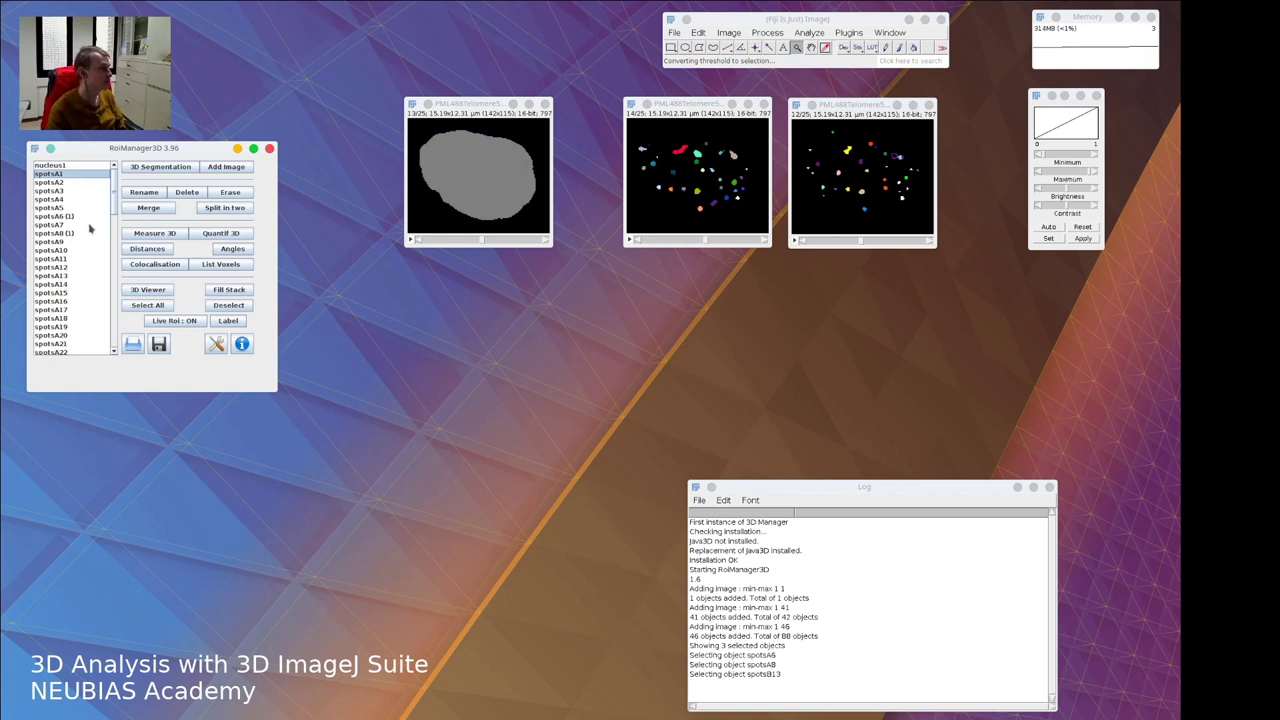
scroll(89, 229, down, 10)
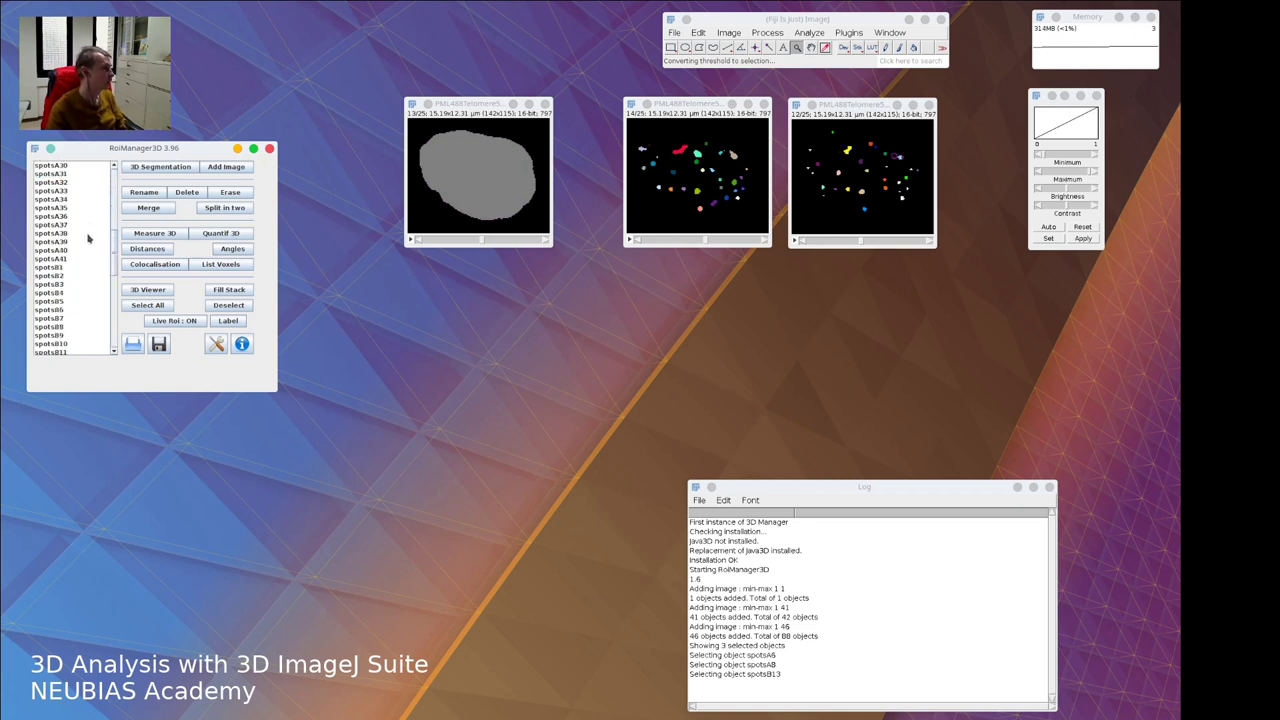
key(ctrl+a)
scroll(90, 242, up, 10)
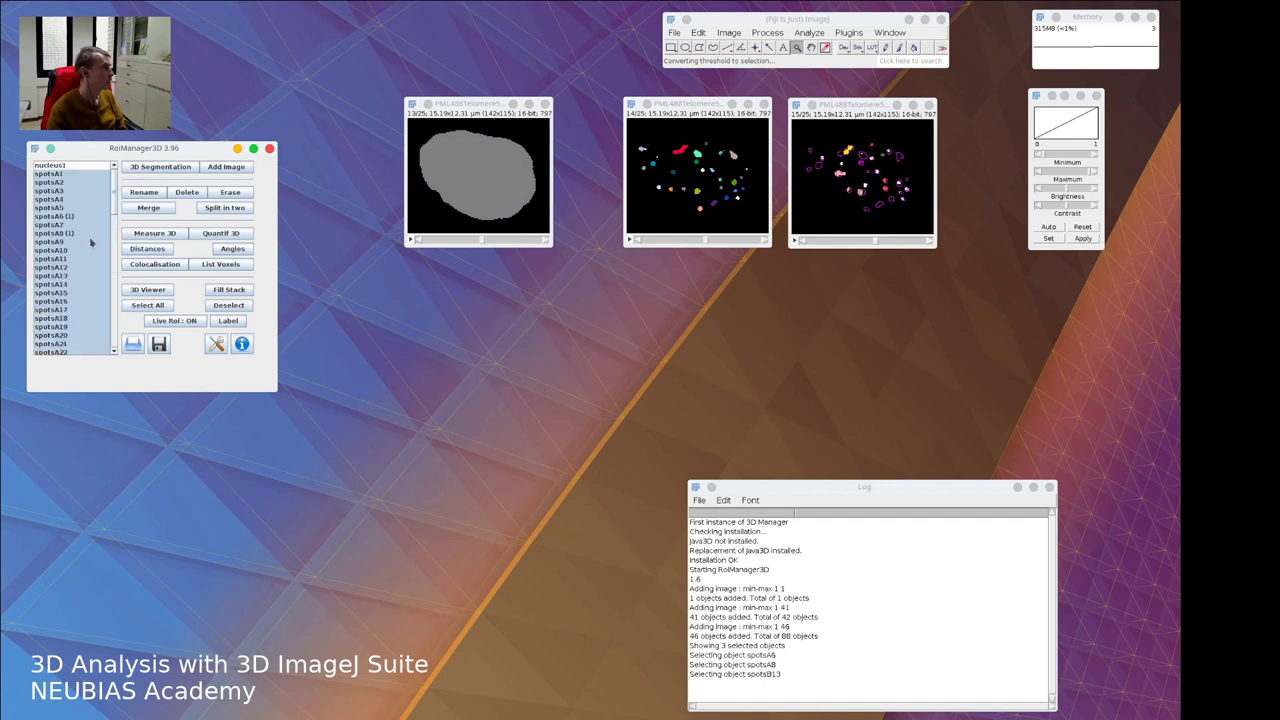
click(150, 249)
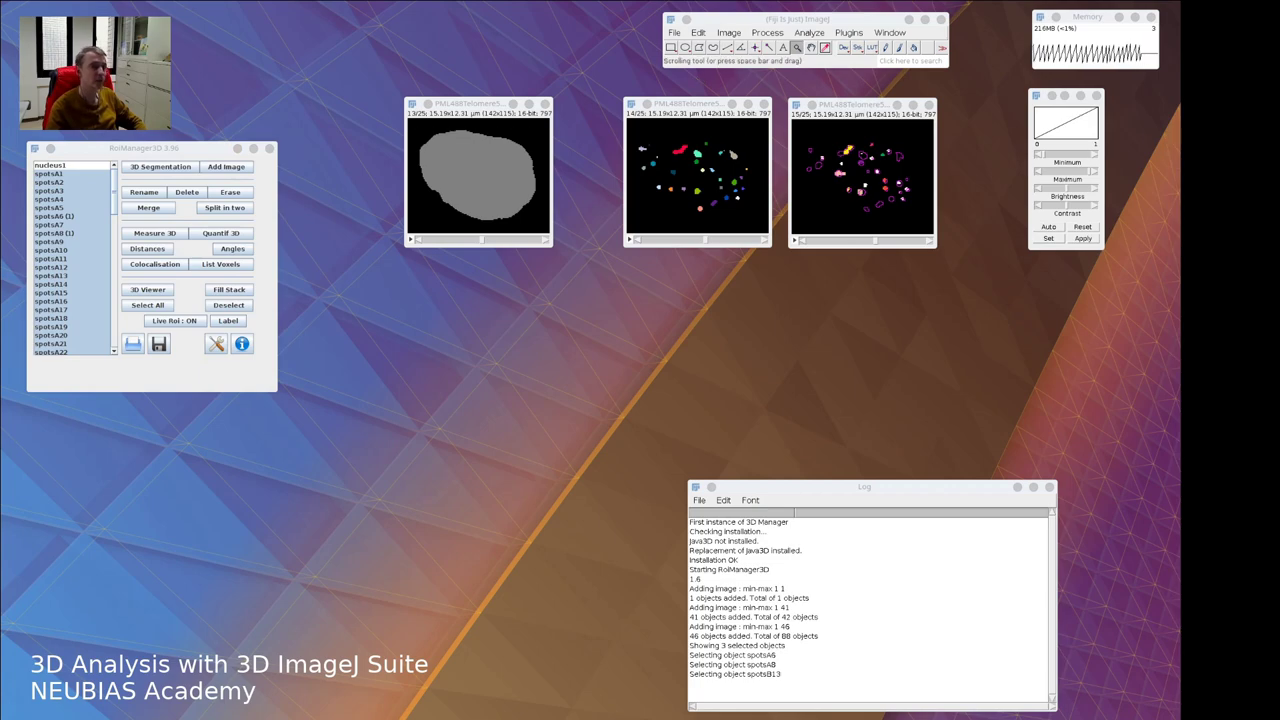
click(437, 134)
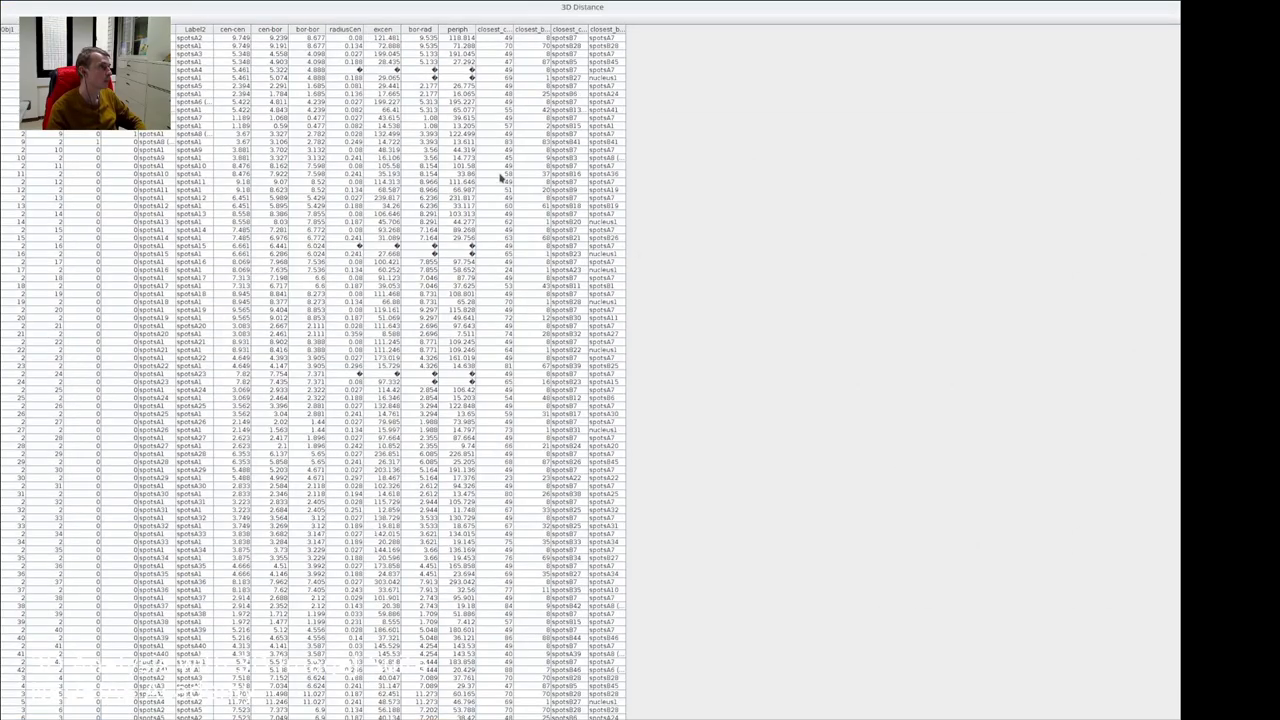
Highlight the two spotsA1–spotsA2 rows, restore the 3D Distance table from full screen, and resize it beneath the images to fit all columns
click(10, 39)
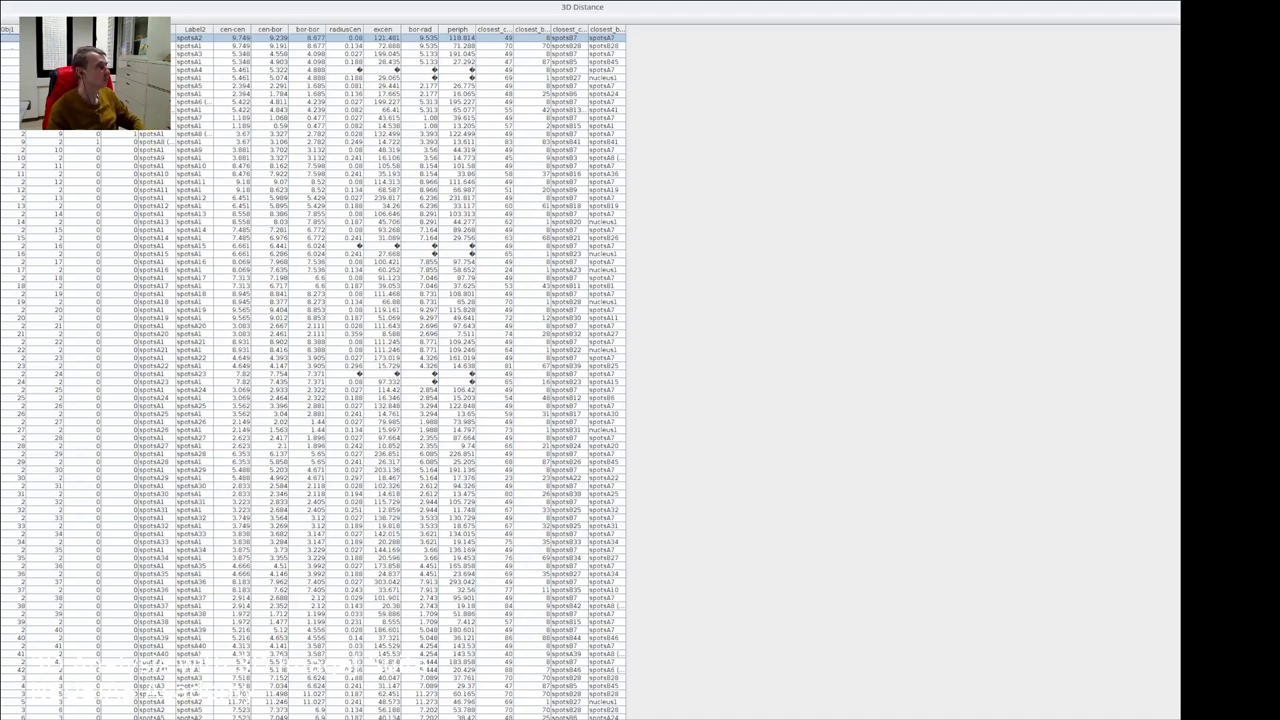
click(117, 136)
drag(188, 46, 188, 40)
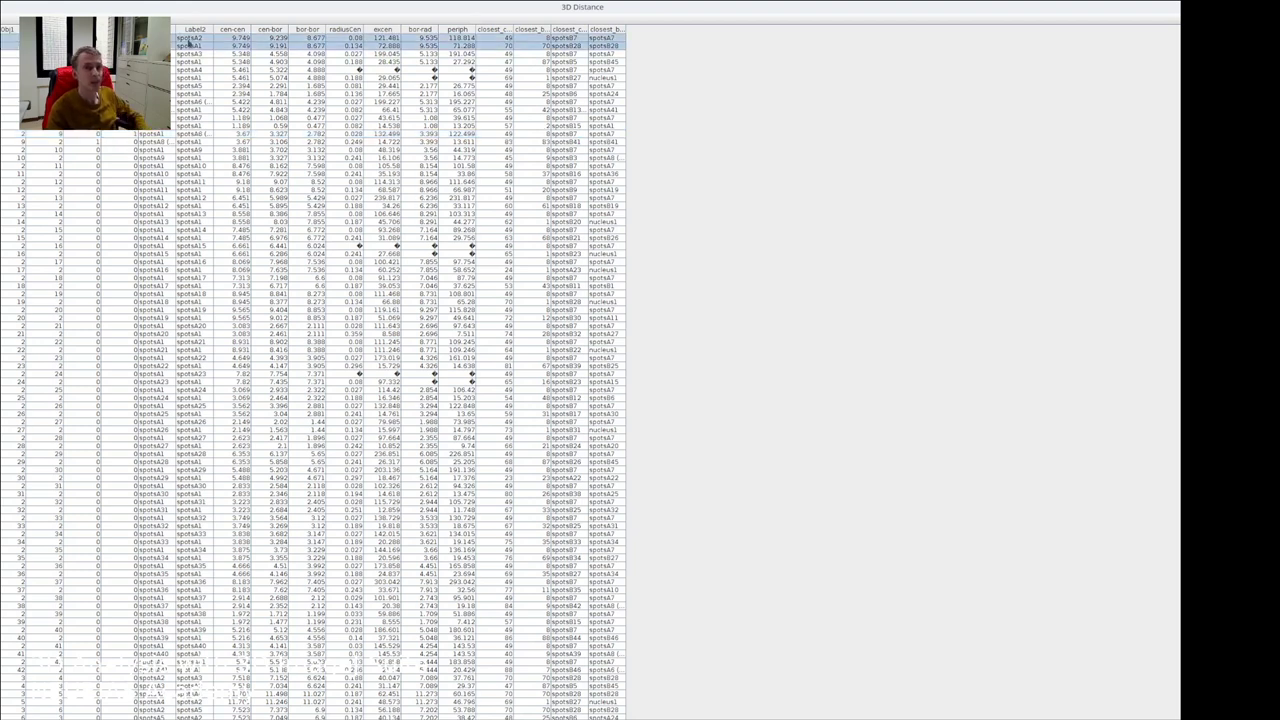
double_click(310, 10)
drag(520, 25, 440, 106)
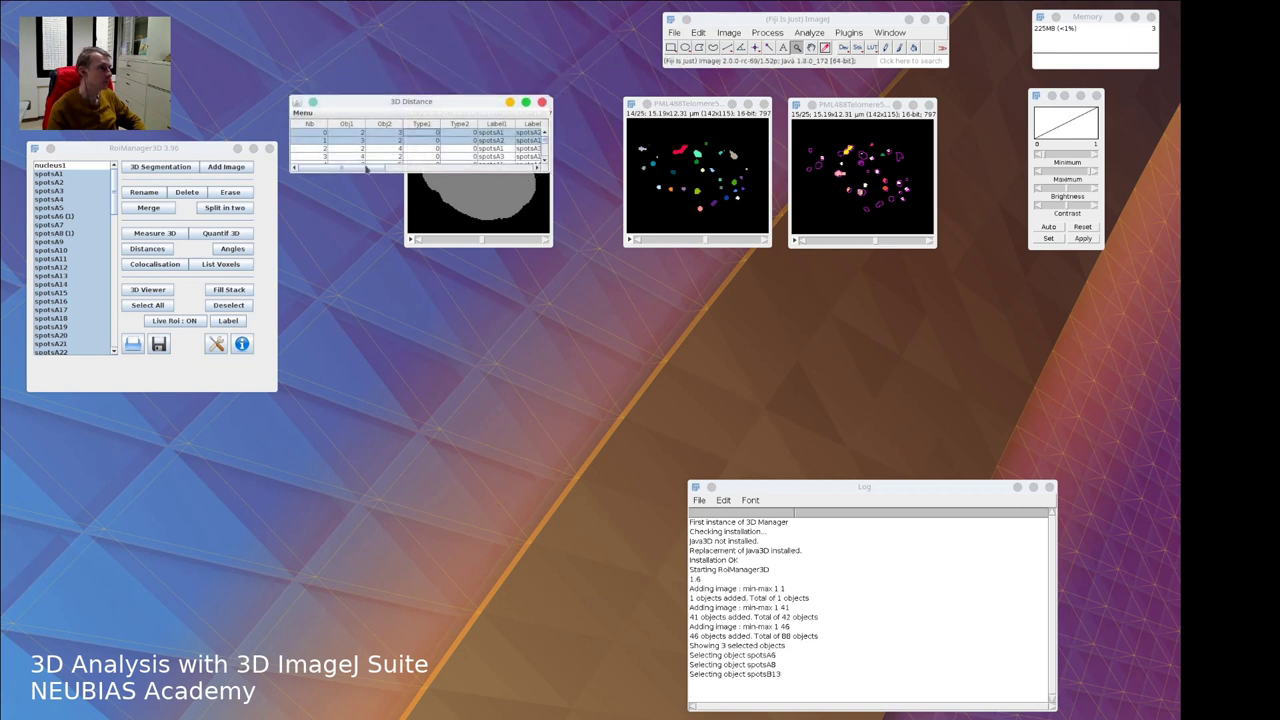
drag(399, 103, 422, 255)
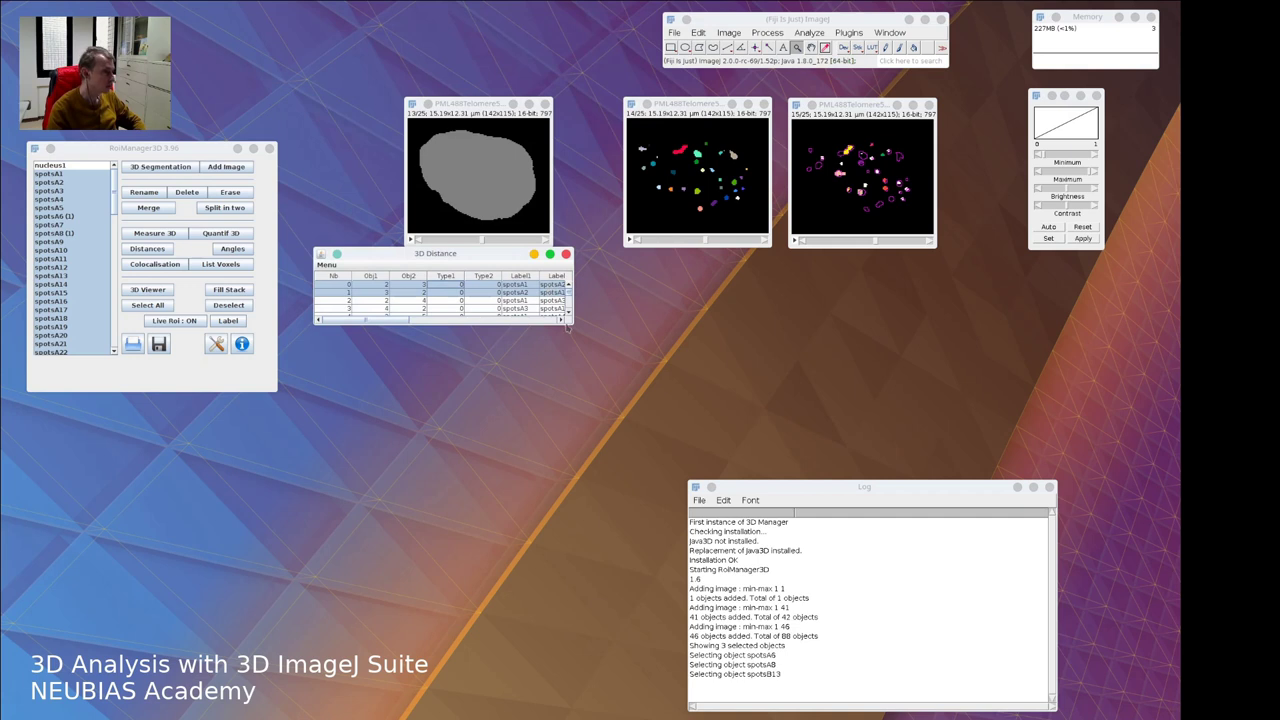
drag(573, 322, 1030, 420)
drag(863, 259, 853, 321)
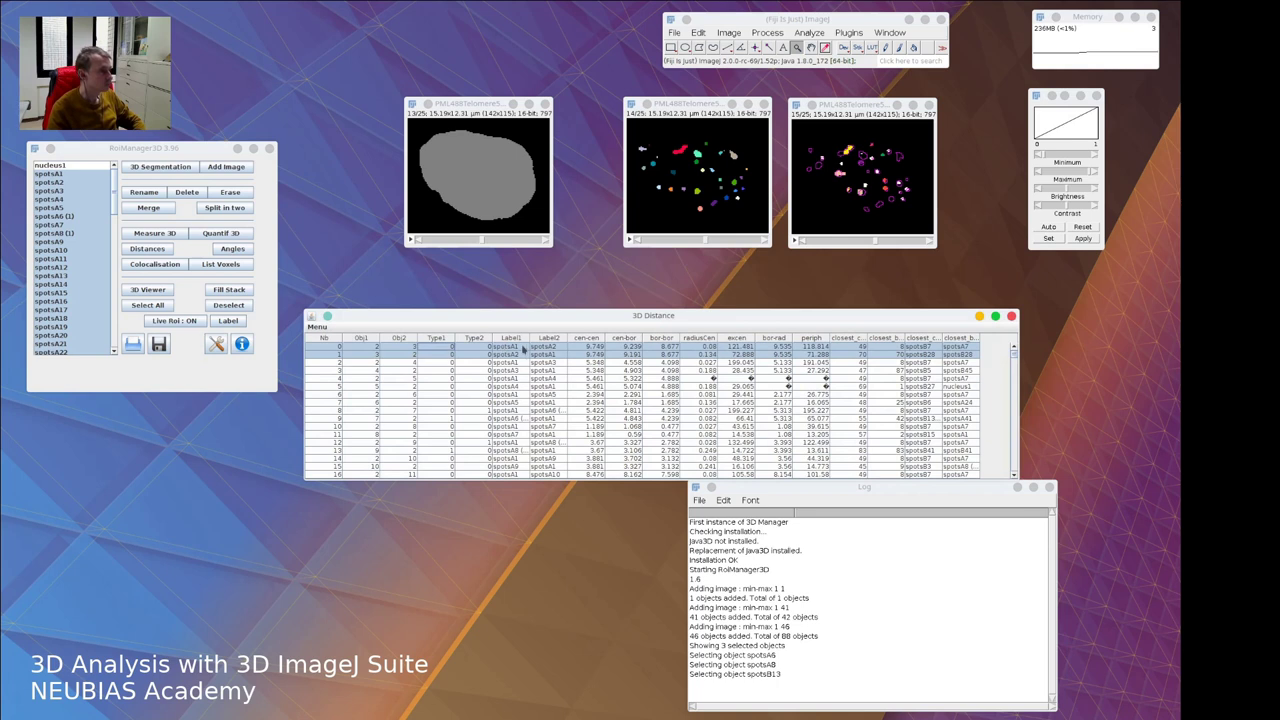
Examine the centre and border distances for the spotsA1 and spotsA2 pair in both directions of the distance table
click(447, 420)
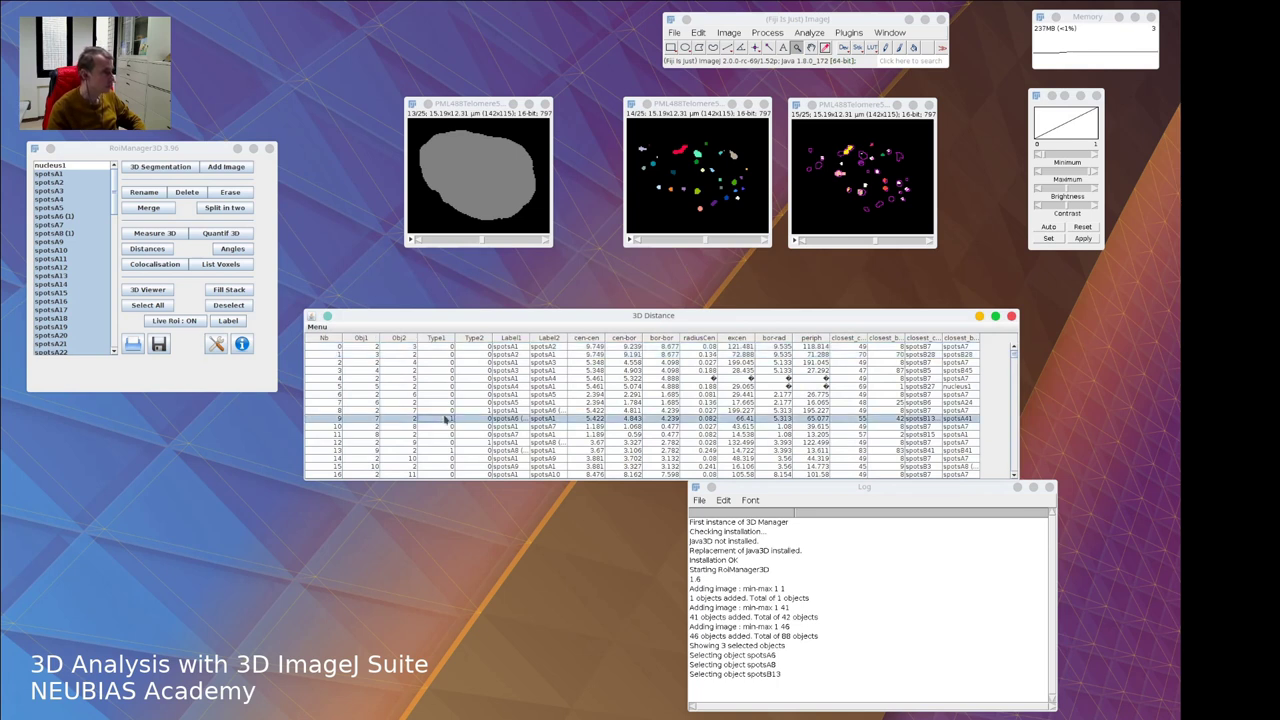
click(446, 348)
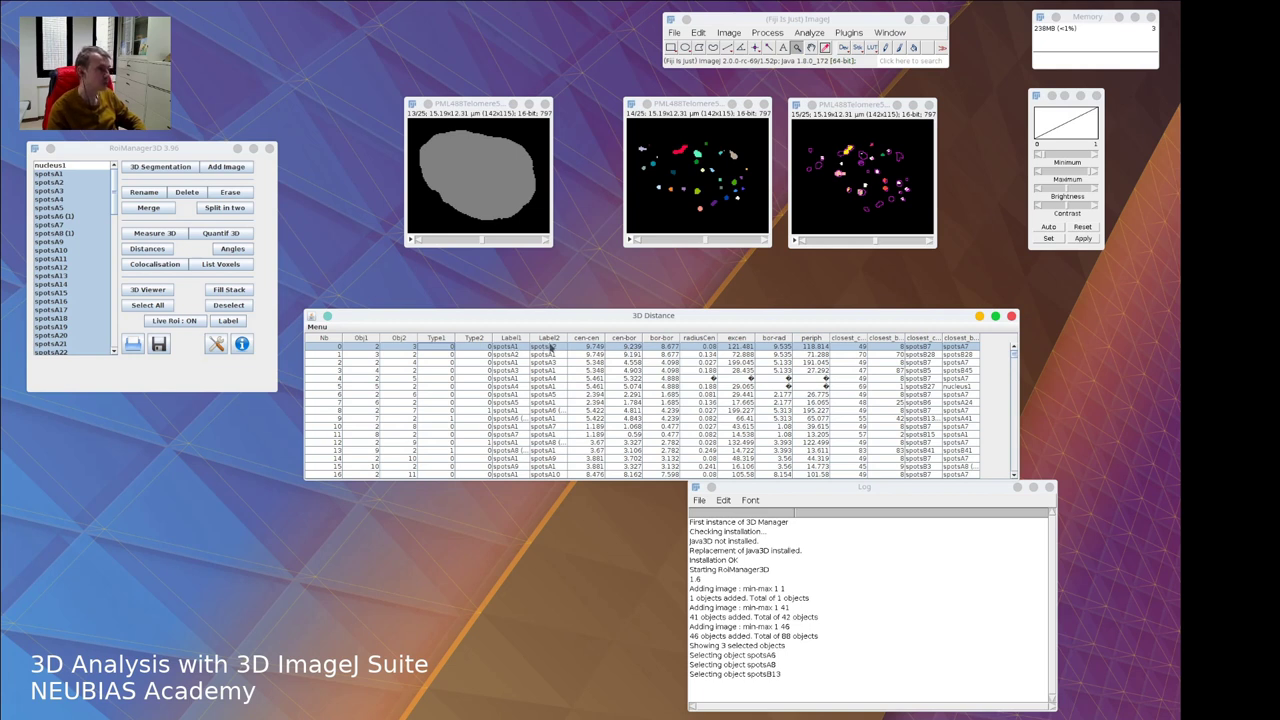
click(659, 357)
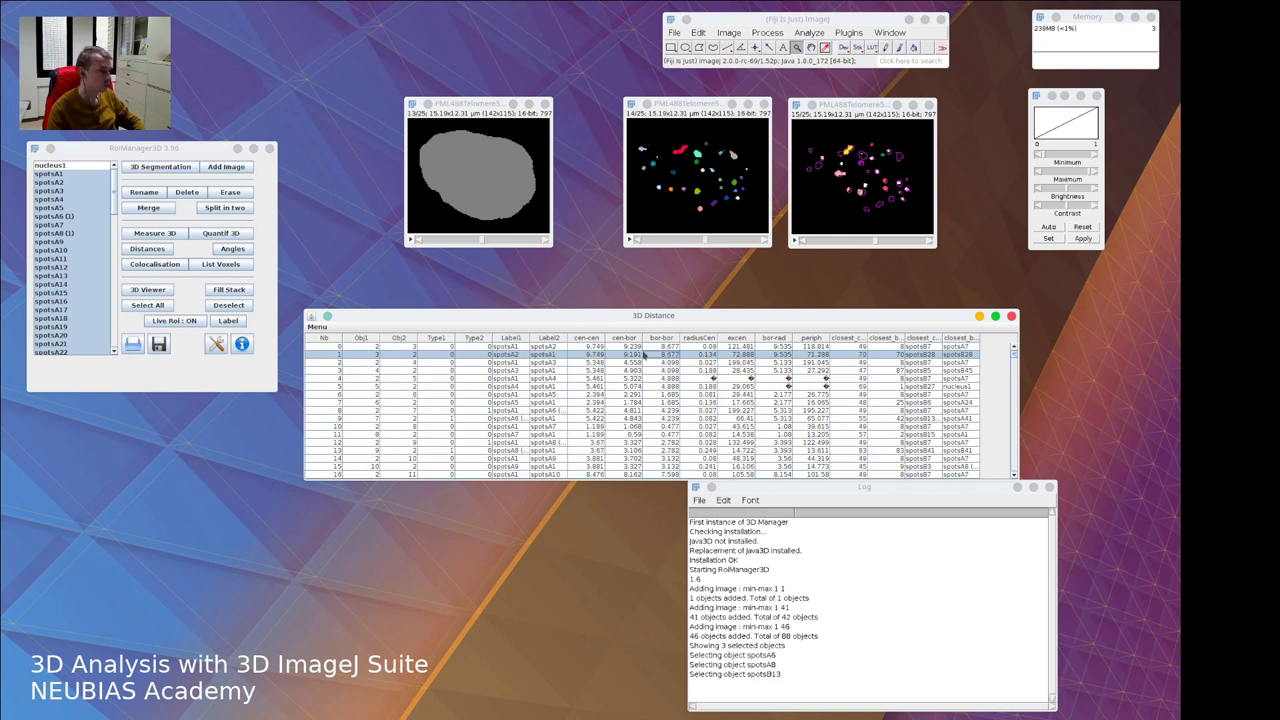
click(676, 347)
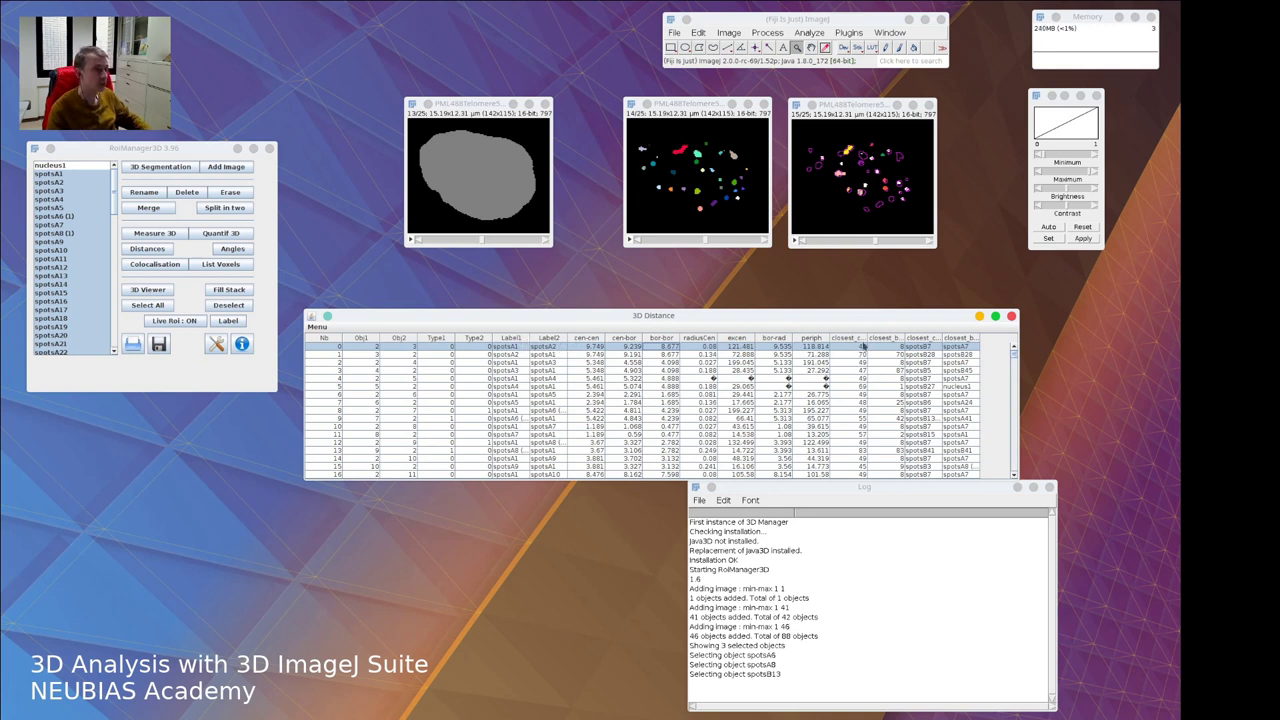
Widen the closest-centre and closest-border index columns and enlarge the 3D Distance table to fit them
drag(868, 339, 961, 339)
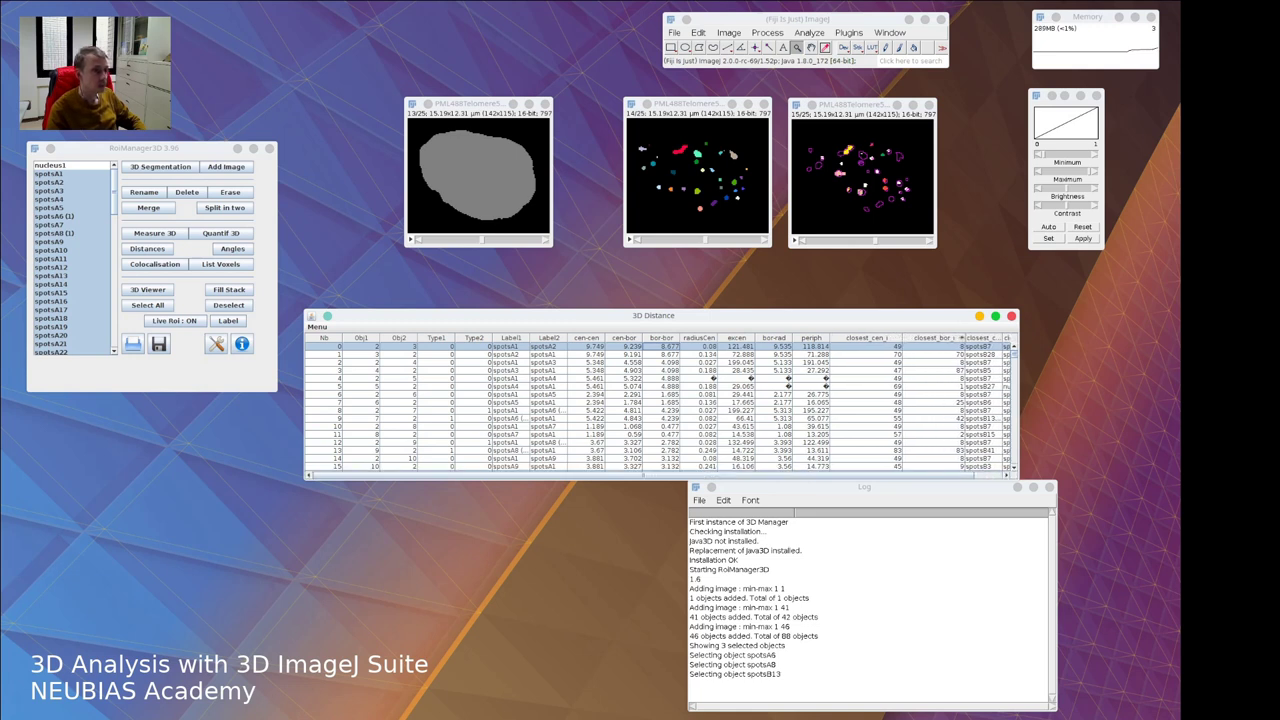
drag(953, 477, 984, 477)
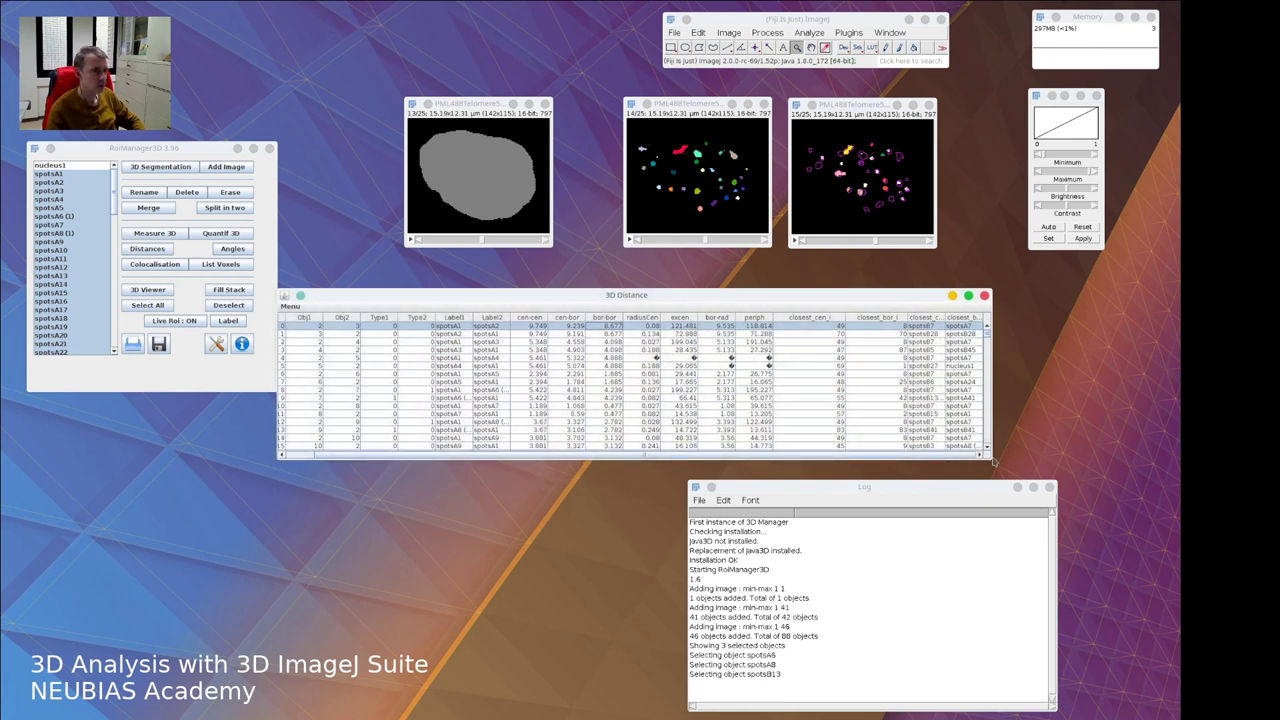
drag(993, 459, 1084, 466)
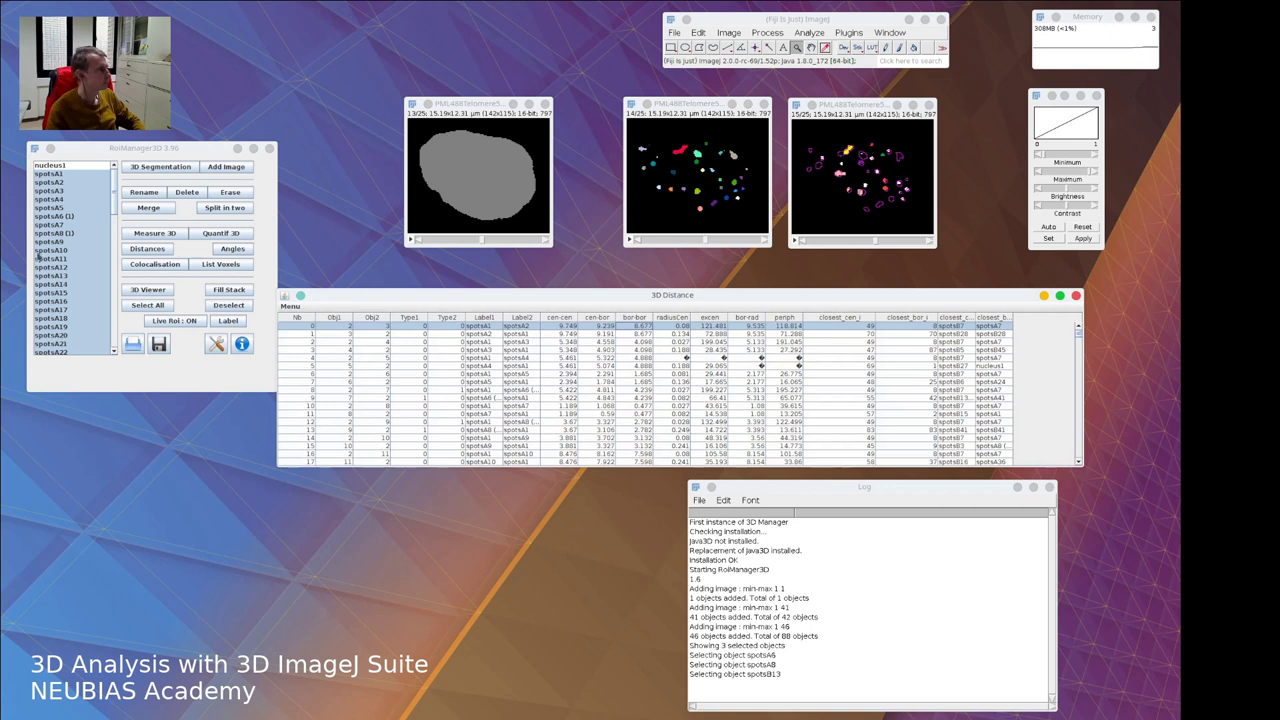
Review the object list and the closest-object columns across the distance rows, and close the 3D Distance table
scroll(90, 258, down, 5)
scroll(96, 259, up, 5)
scroll(97, 260, down, 7)
scroll(99, 260, up, 7)
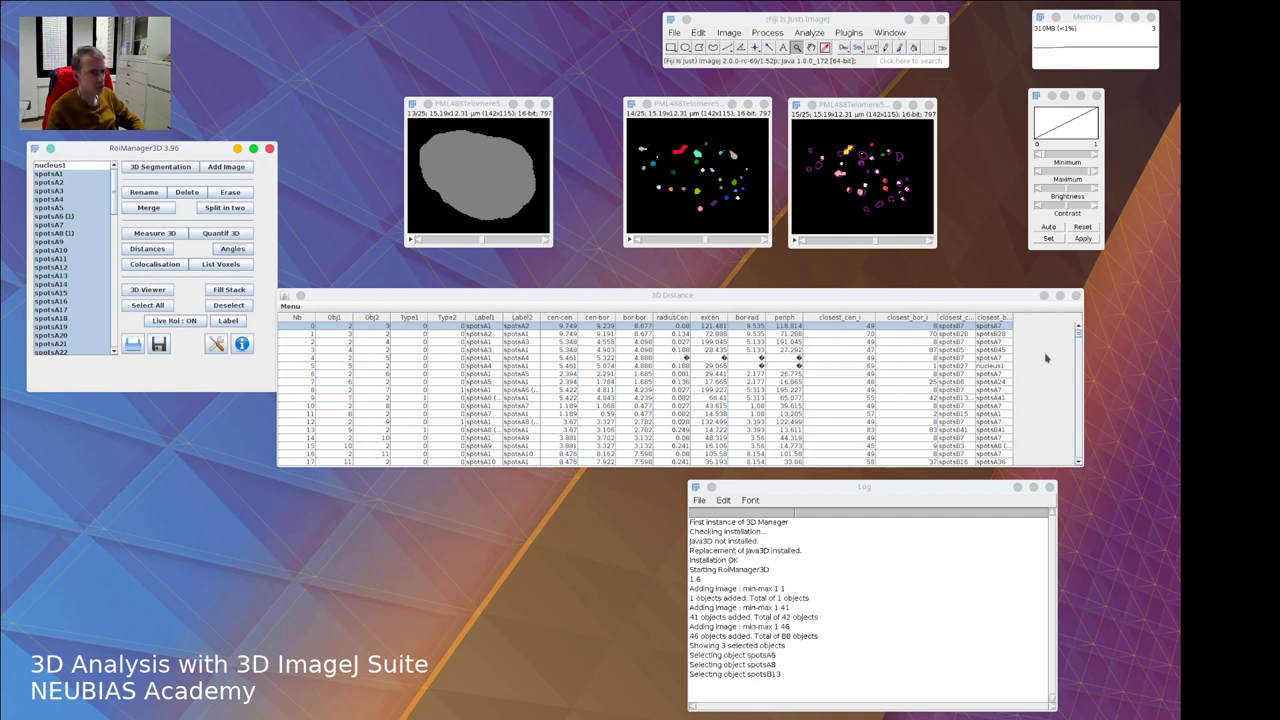
scroll(960, 343, down, 16)
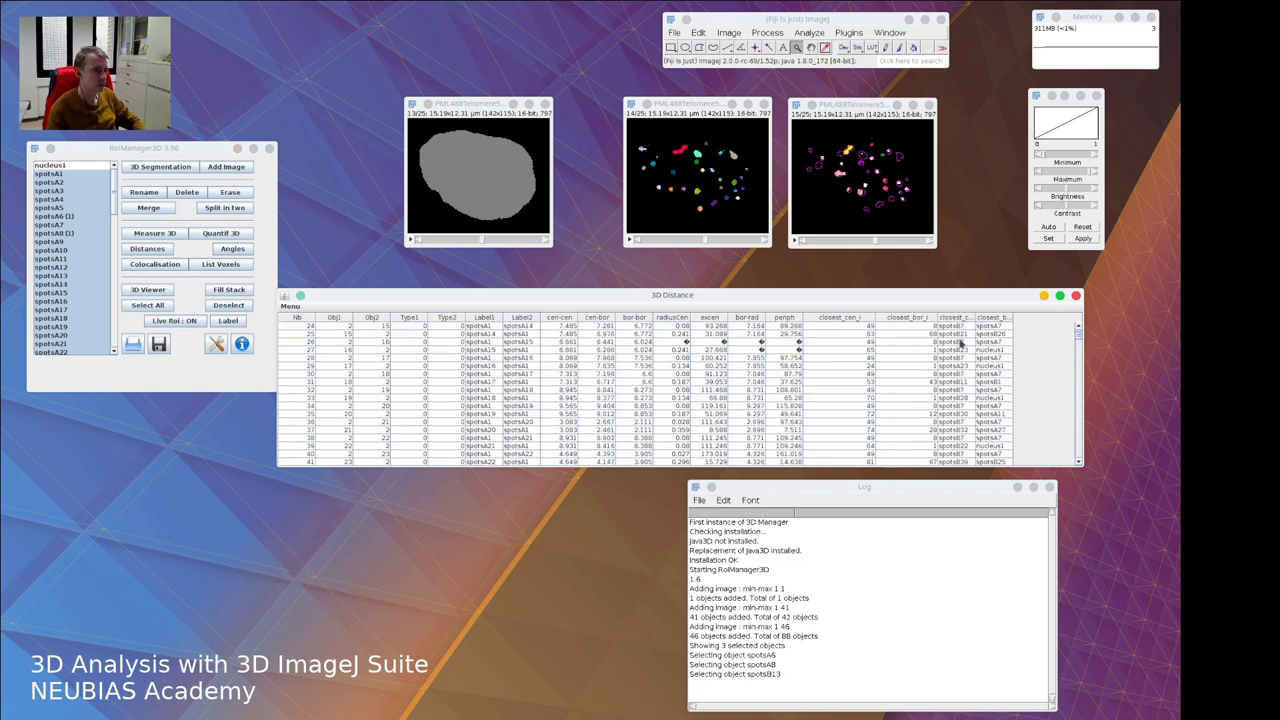
scroll(1080, 338, up, 16)
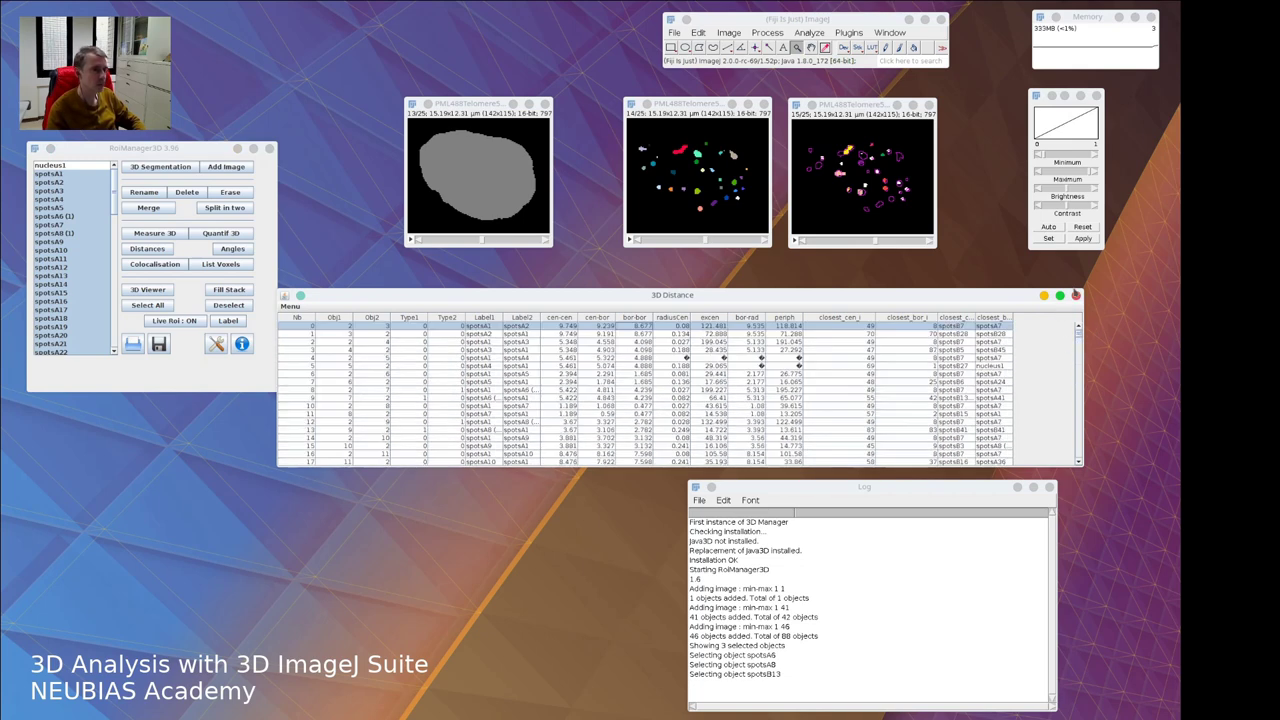
click(1075, 296)
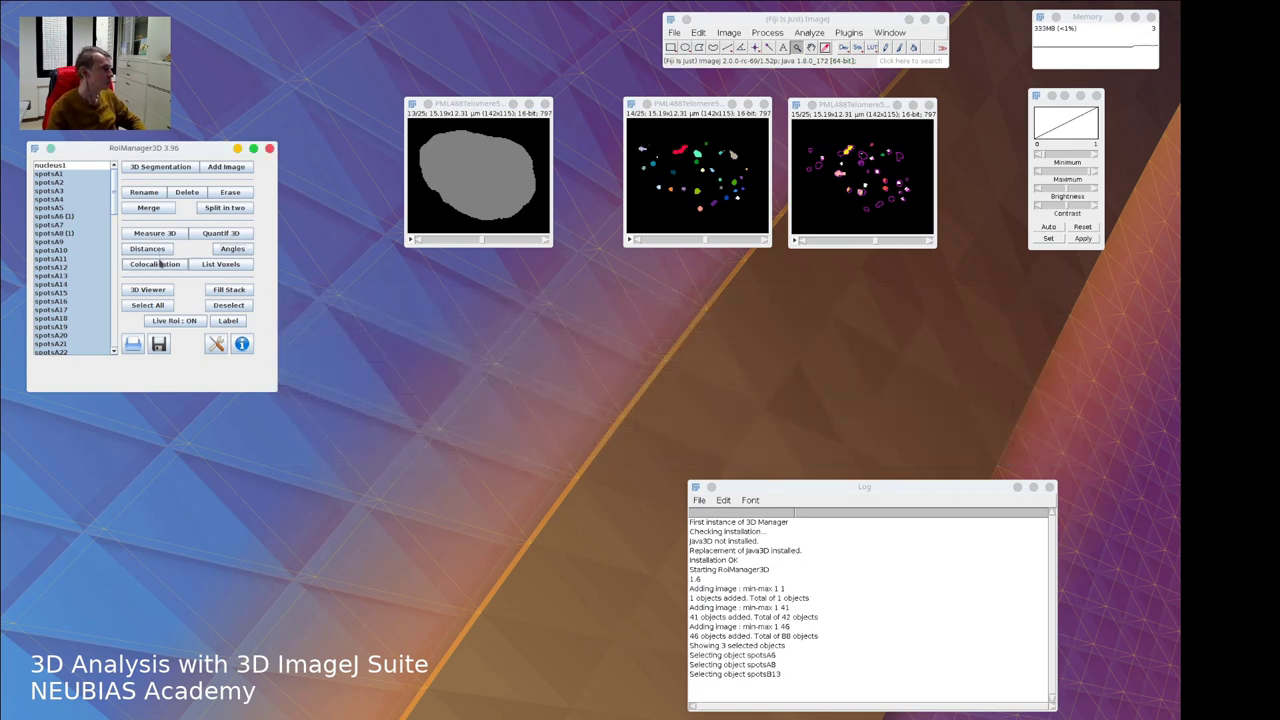
Select only spotsA1 and look through the object list down to spotsB46 and back
click(73, 176)
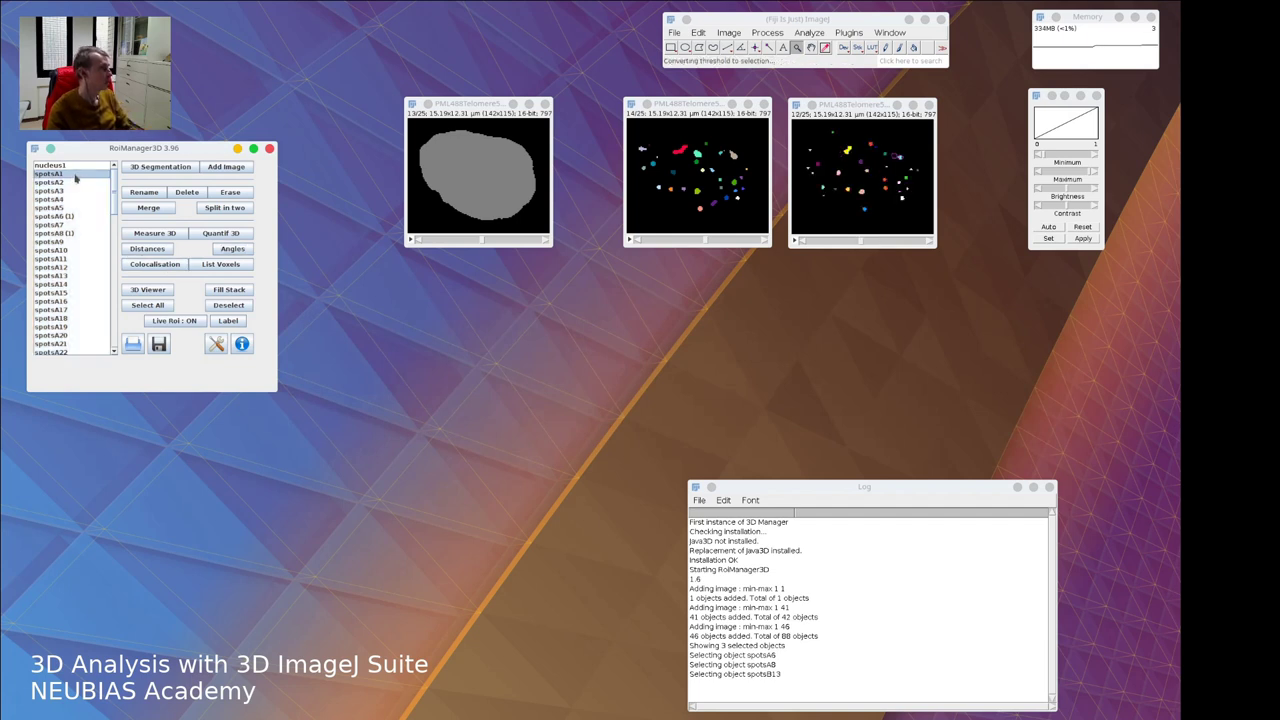
scroll(78, 300, down, 20)
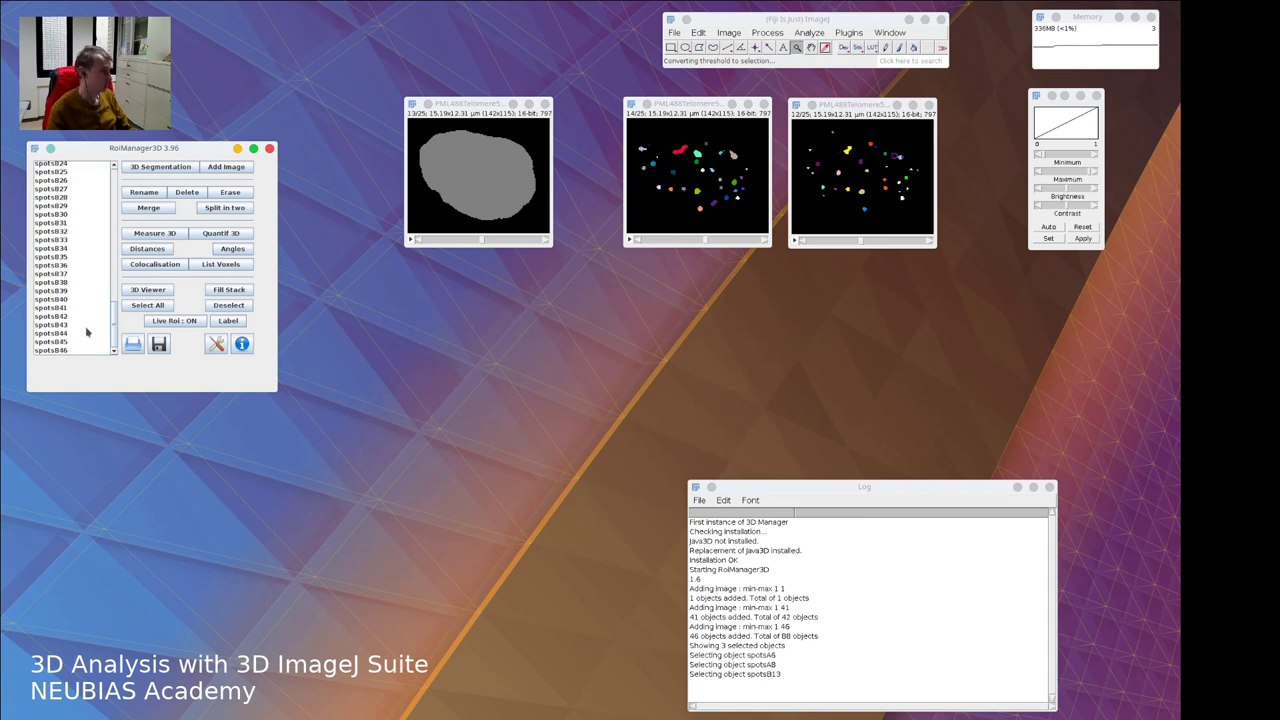
scroll(86, 332, up, 20)
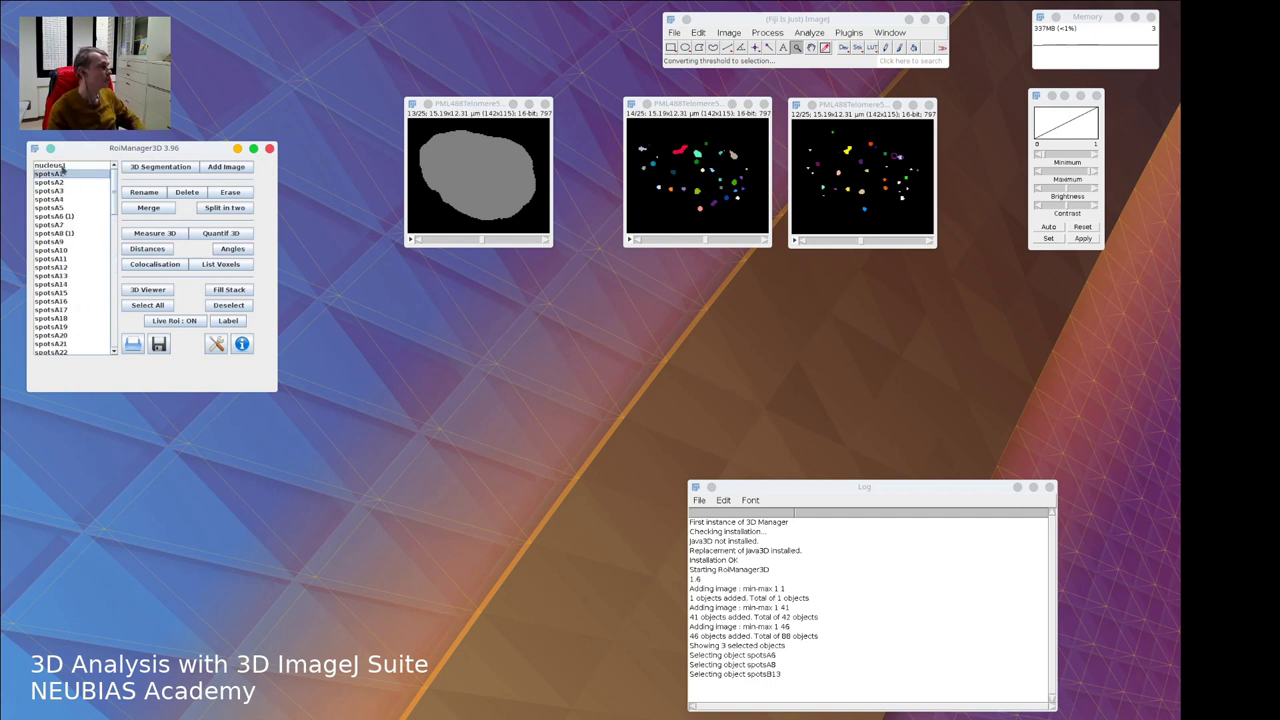
click(848, 32)
mouse_move(880, 92)
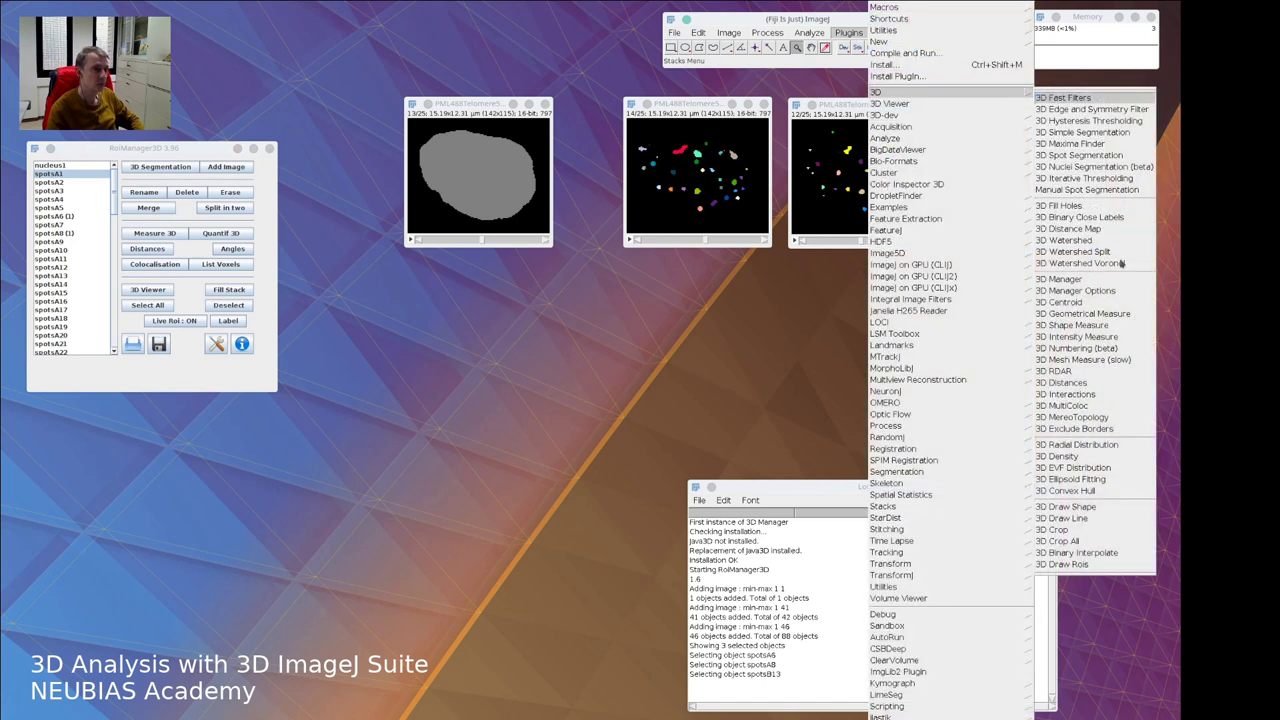
click(1078, 406)
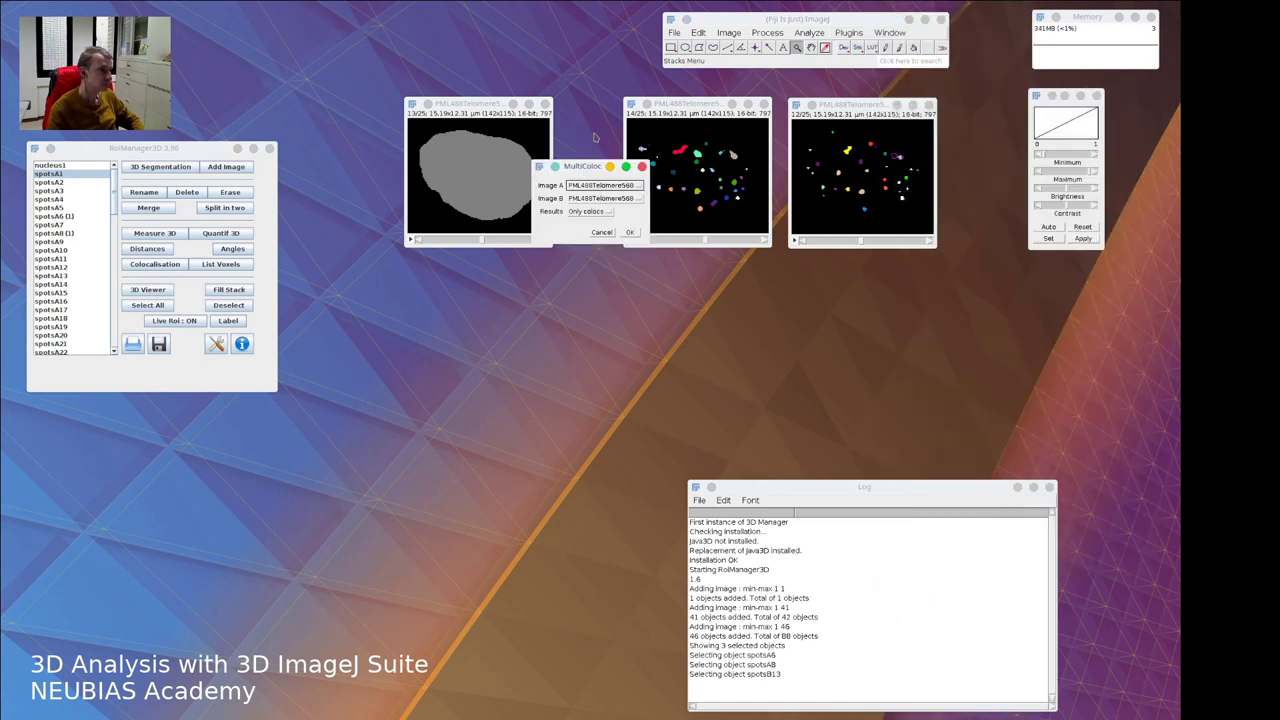
click(657, 340)
click(658, 352)
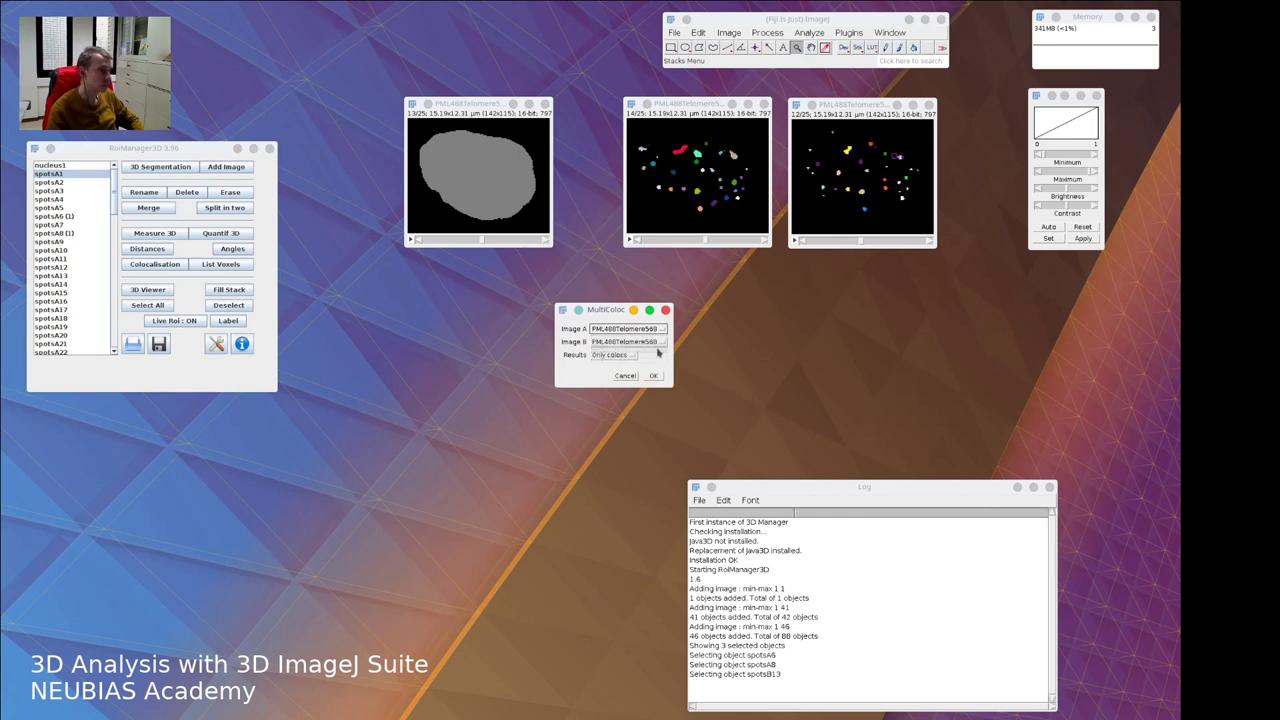
click(626, 376)
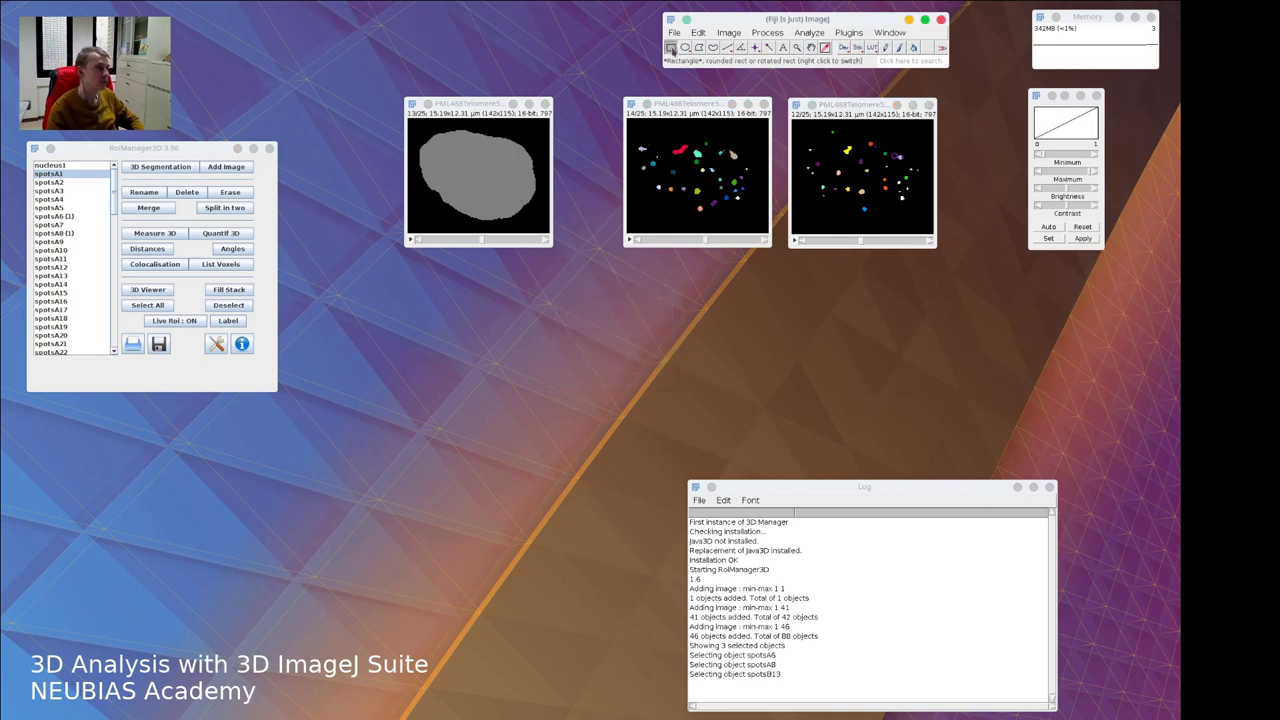
Rename the first spots image as A and the second spots image as B
right_click(672, 172)
click(695, 188)
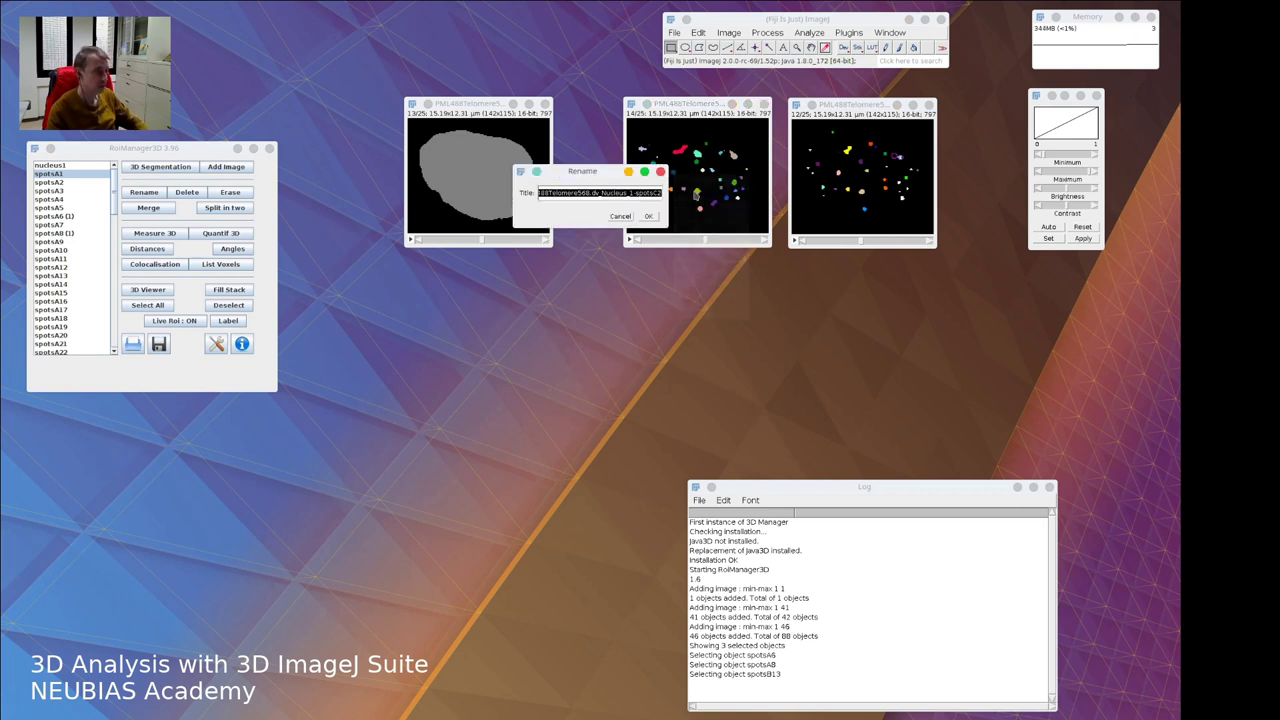
text(A)
key(Return)
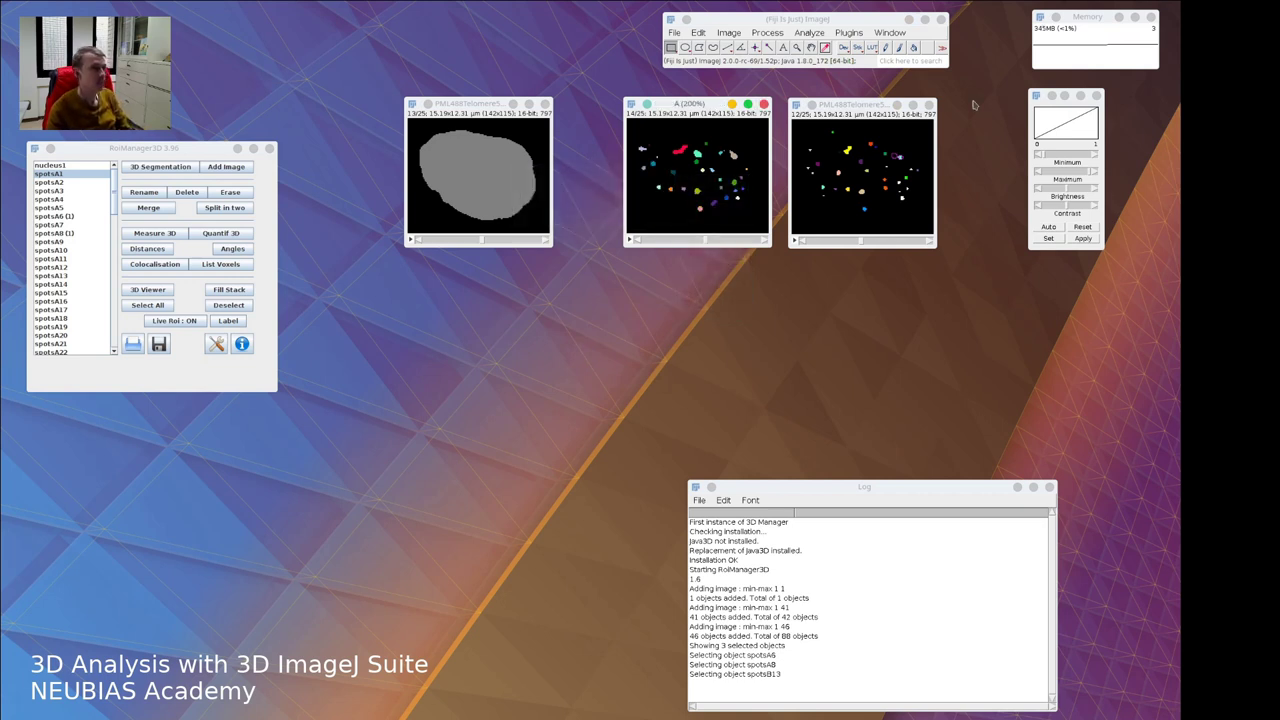
right_click(853, 175)
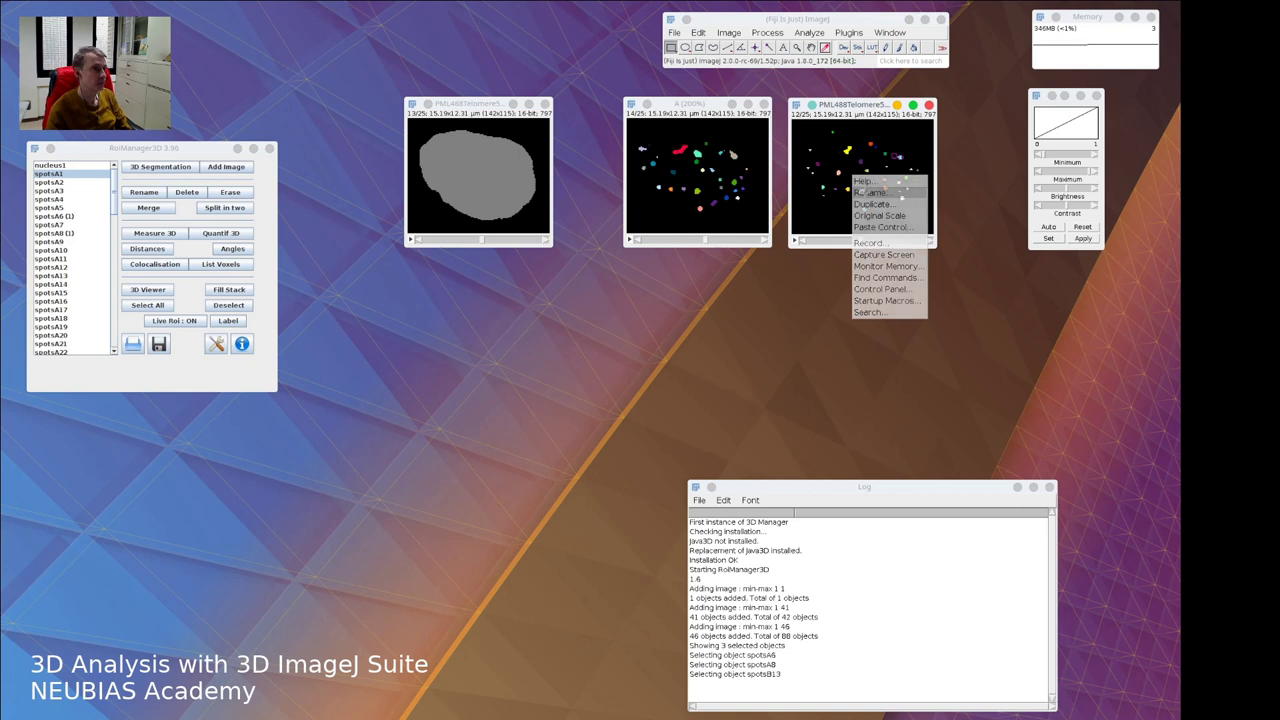
click(866, 193)
text(B)
key(Return)
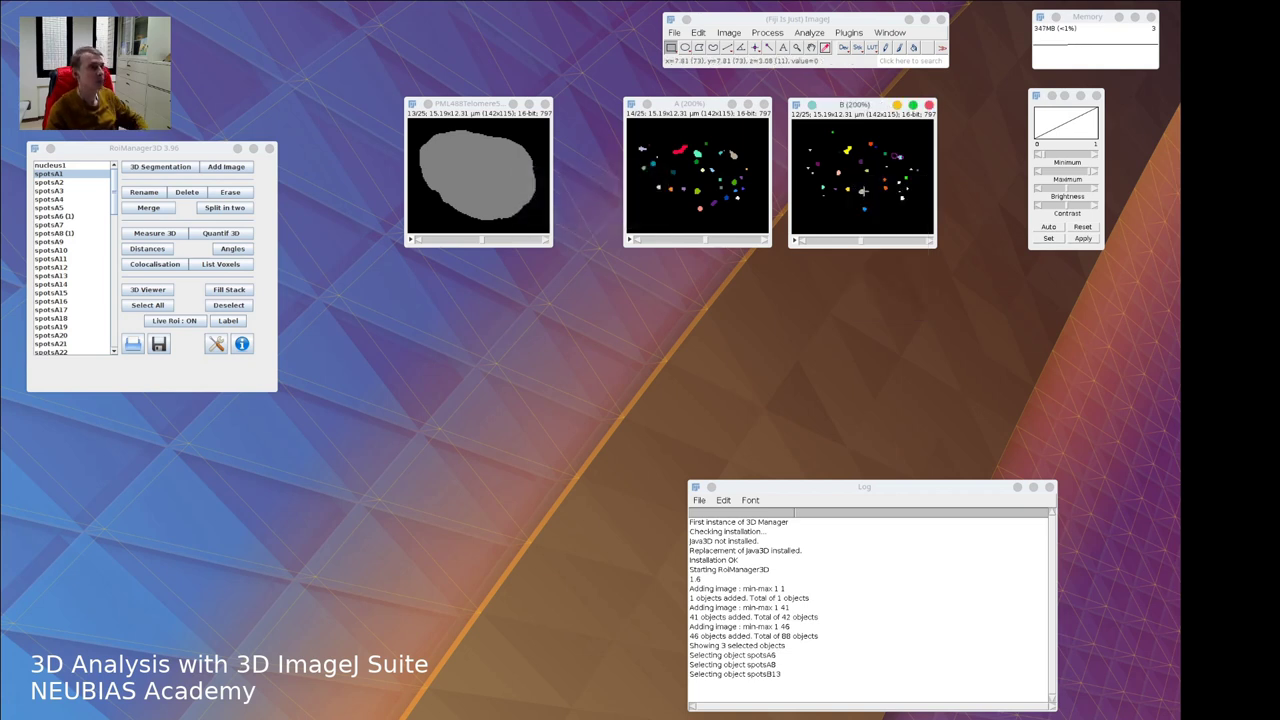
Run 3D MultiColoc with A as image A, B as image B and results limited to only colocs
click(848, 33)
mouse_move(880, 94)
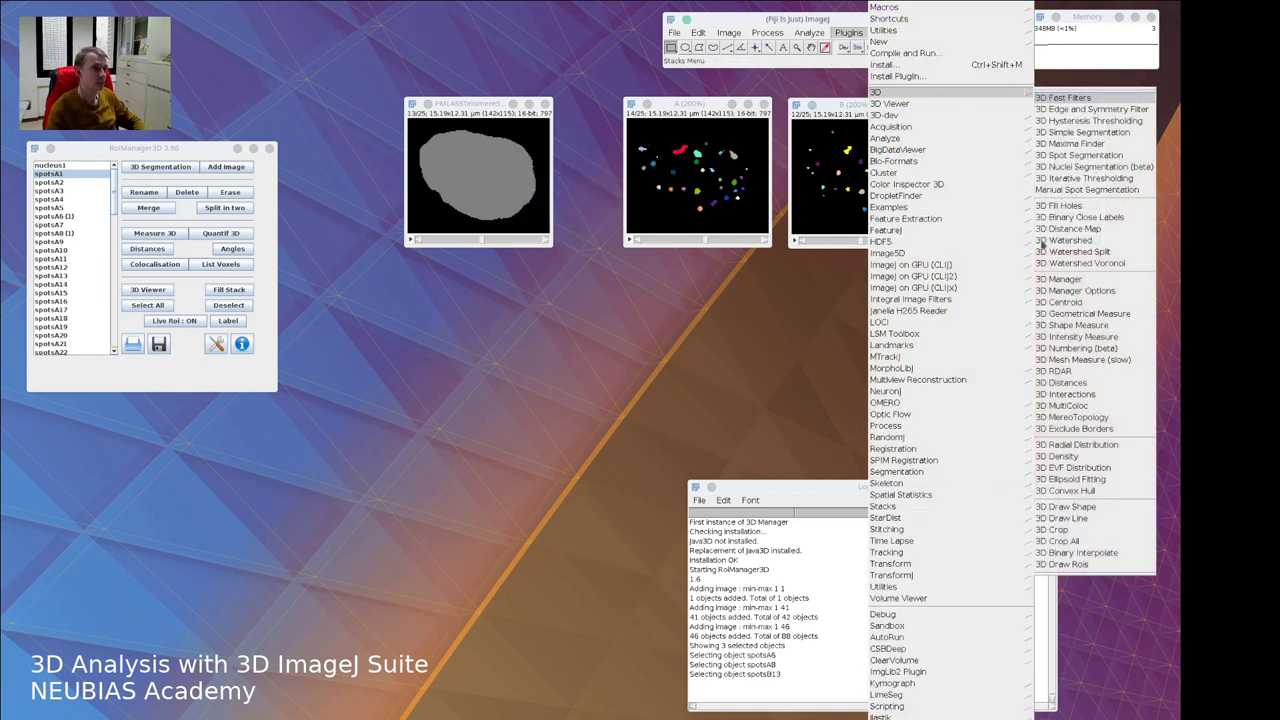
click(1072, 408)
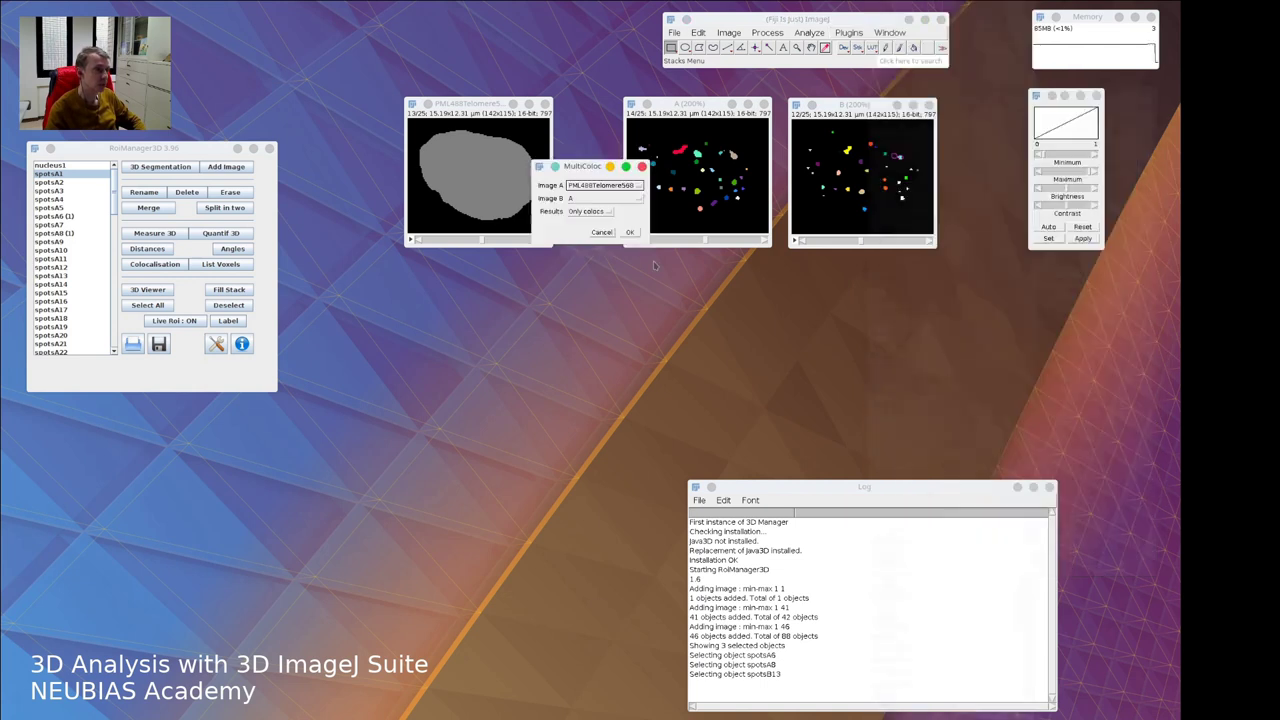
drag(578, 164, 572, 272)
click(590, 299)
click(576, 316)
click(576, 314)
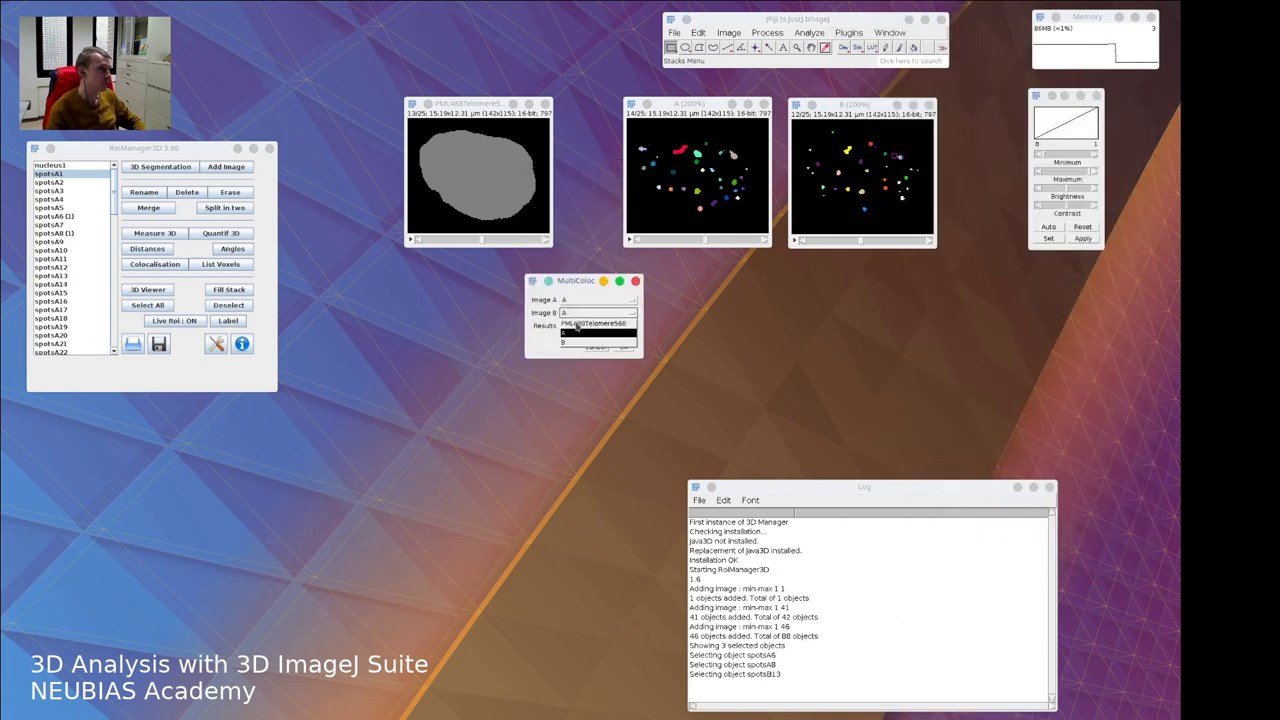
click(578, 339)
drag(580, 282, 678, 266)
click(721, 331)
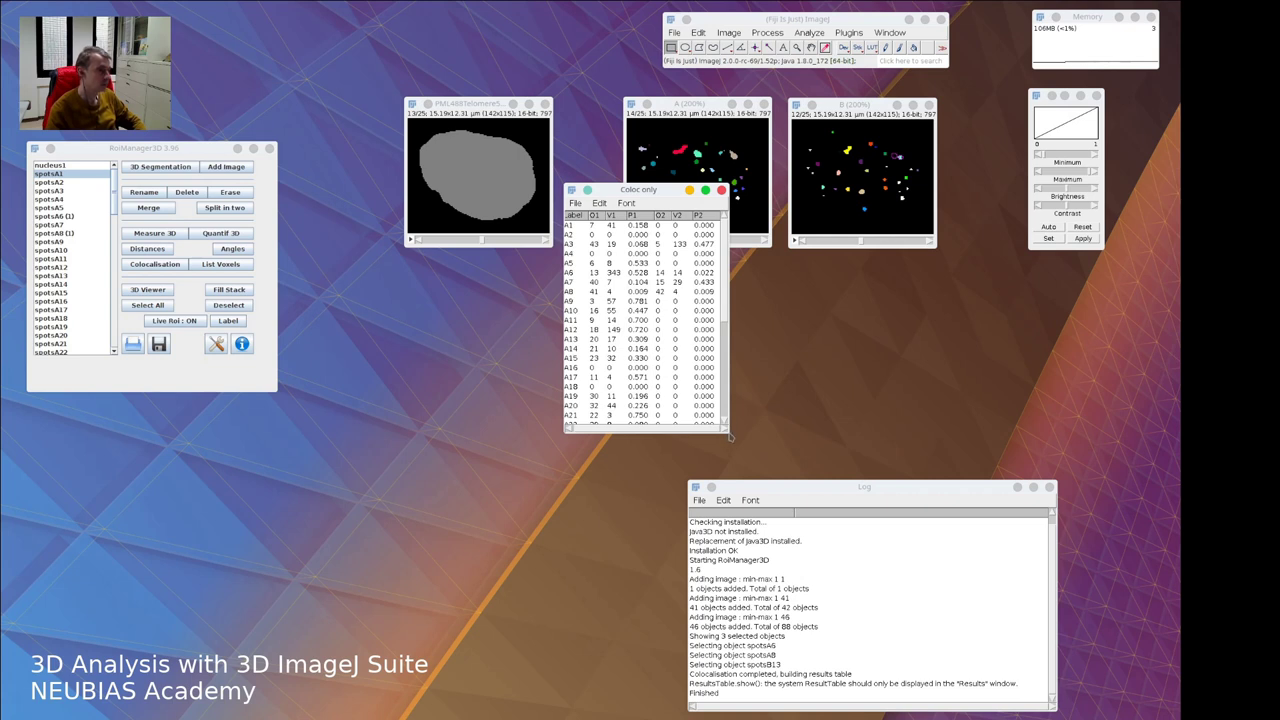
Enlarge the colocalisation table, examine the row for object A3, and close the table
drag(733, 437, 1012, 628)
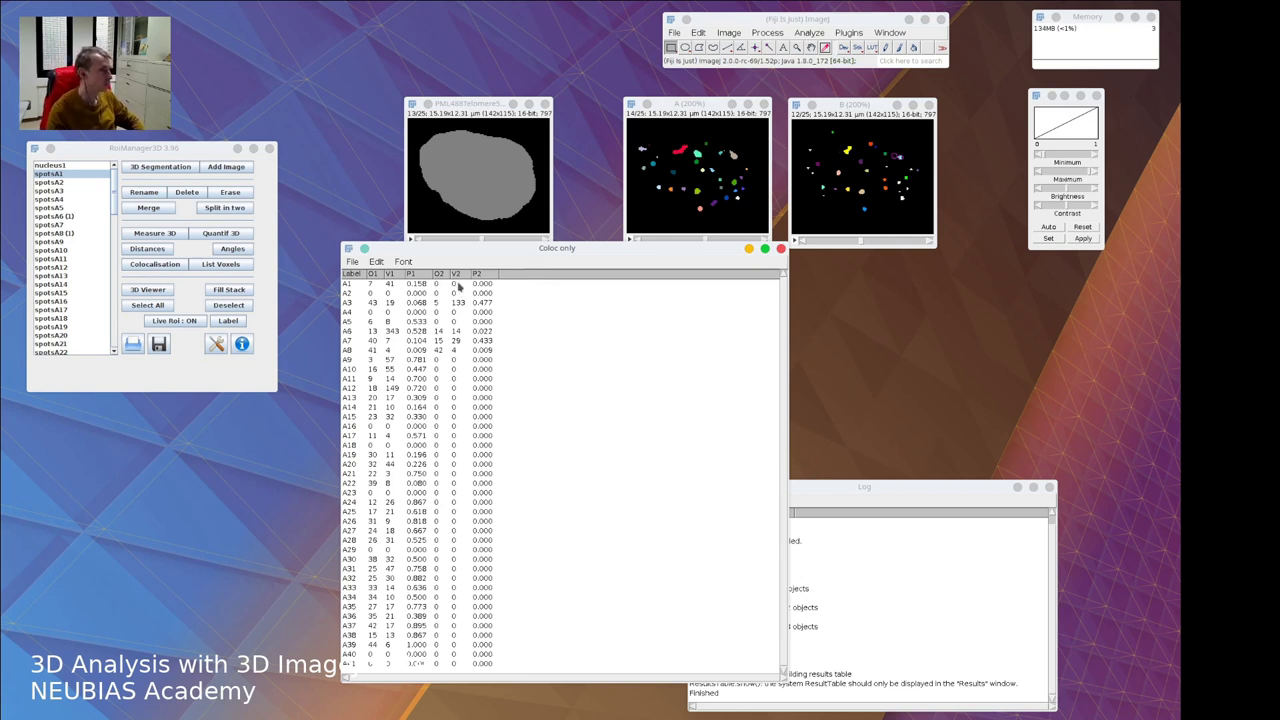
click(405, 302)
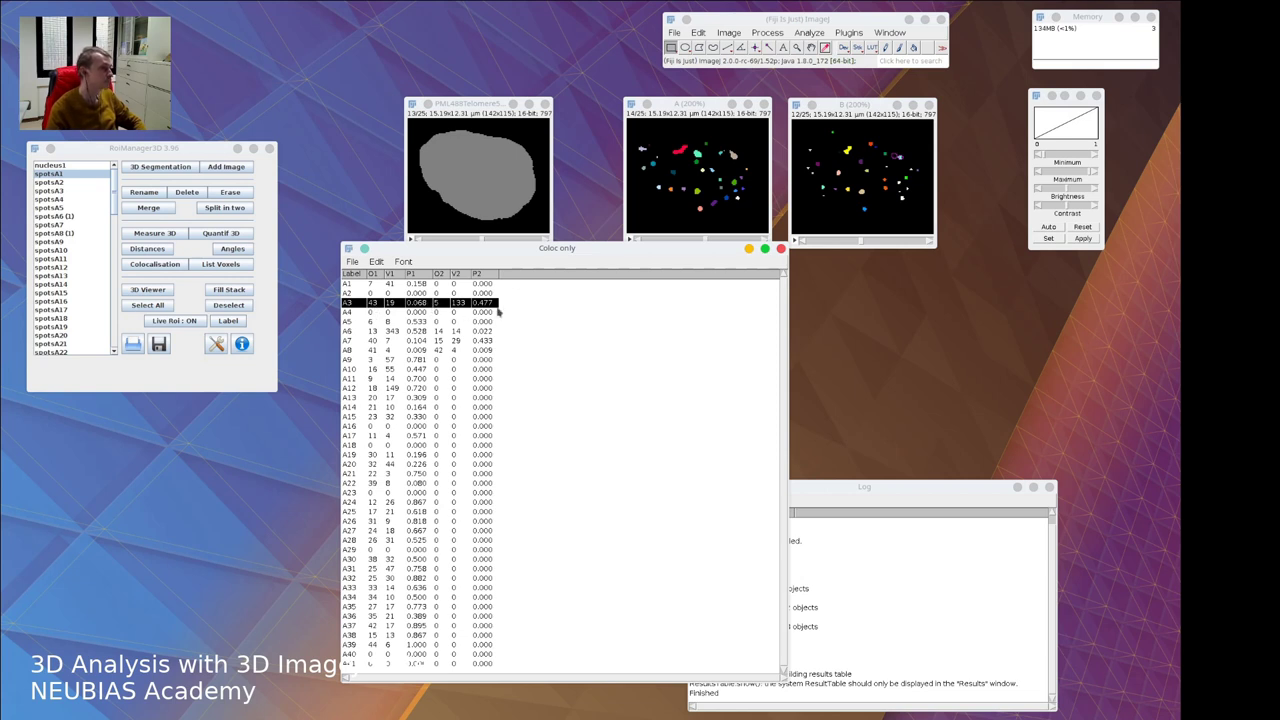
click(781, 250)
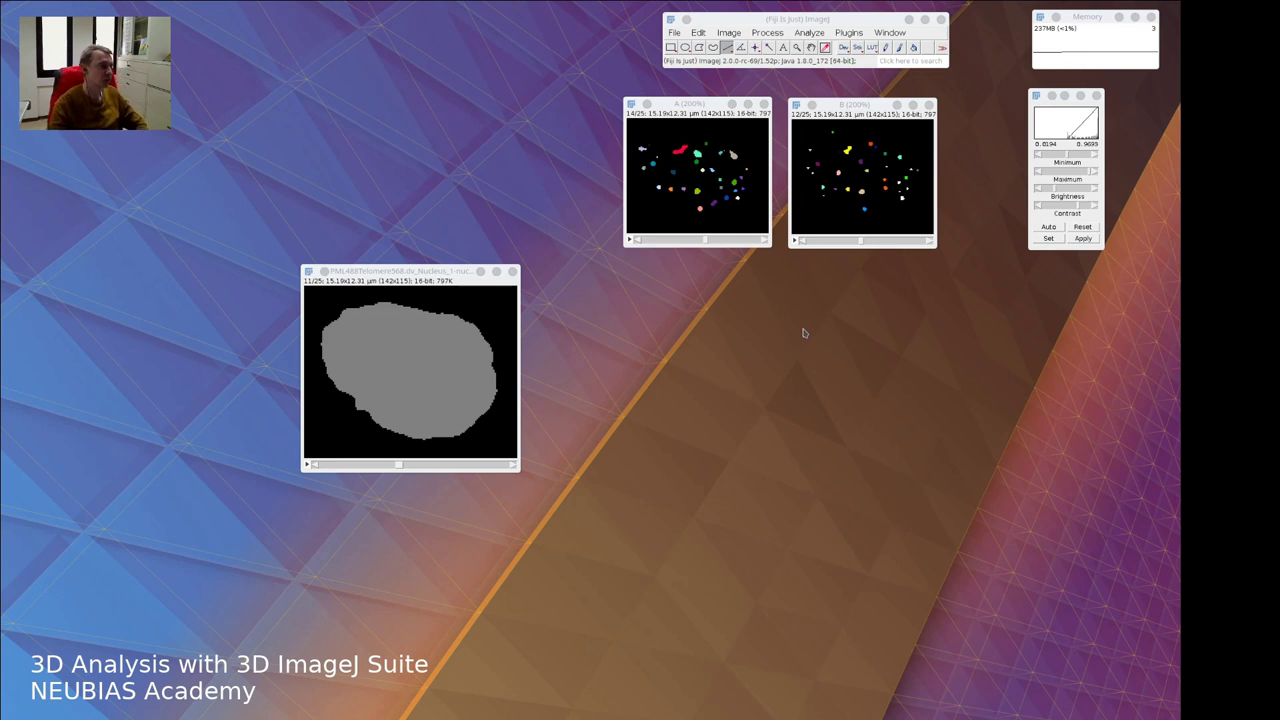
Compute both the EDT and EVF 3D distance maps of the nucleus image with a threshold of 0
drag(442, 270, 537, 265)
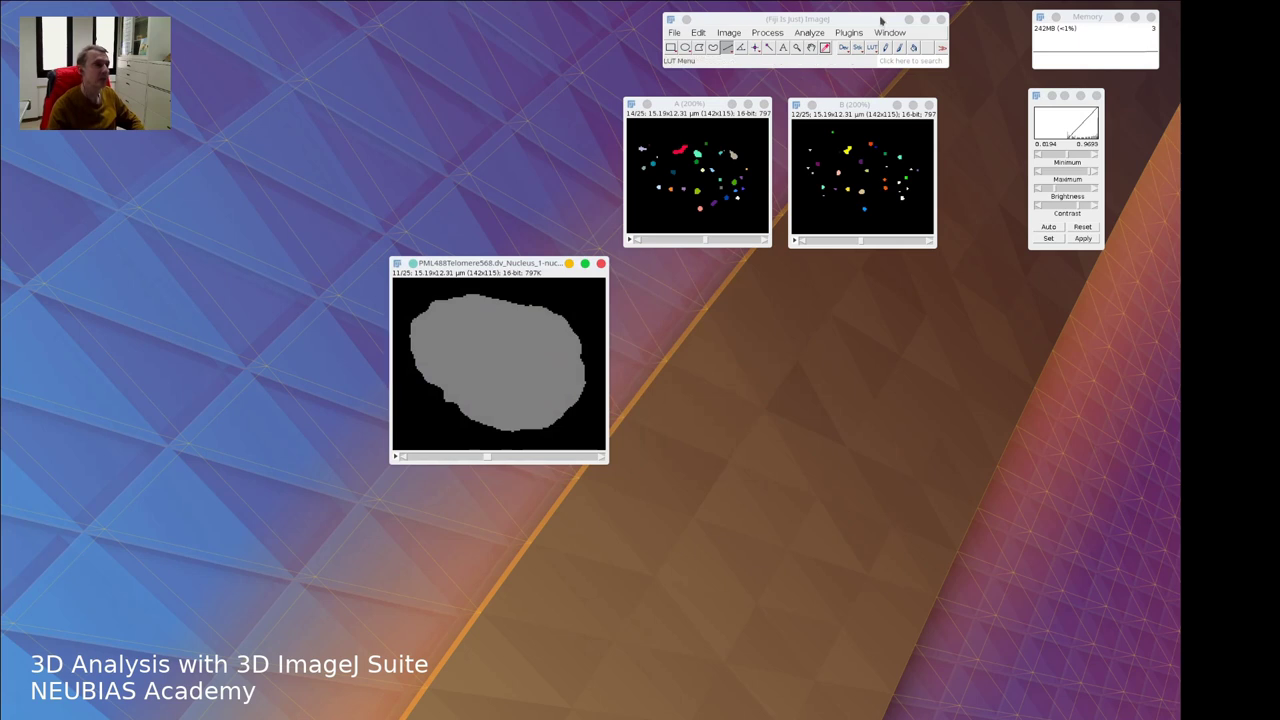
click(848, 34)
mouse_move(880, 92)
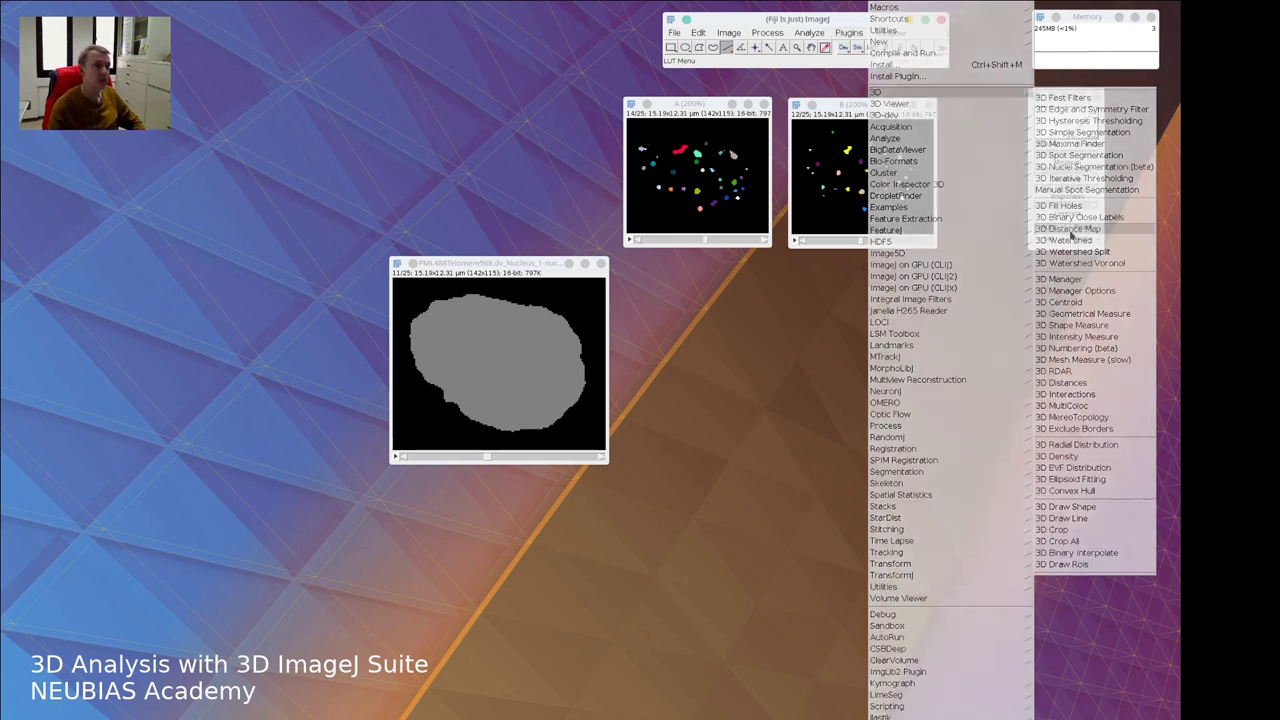
click(1070, 230)
drag(726, 274, 746, 296)
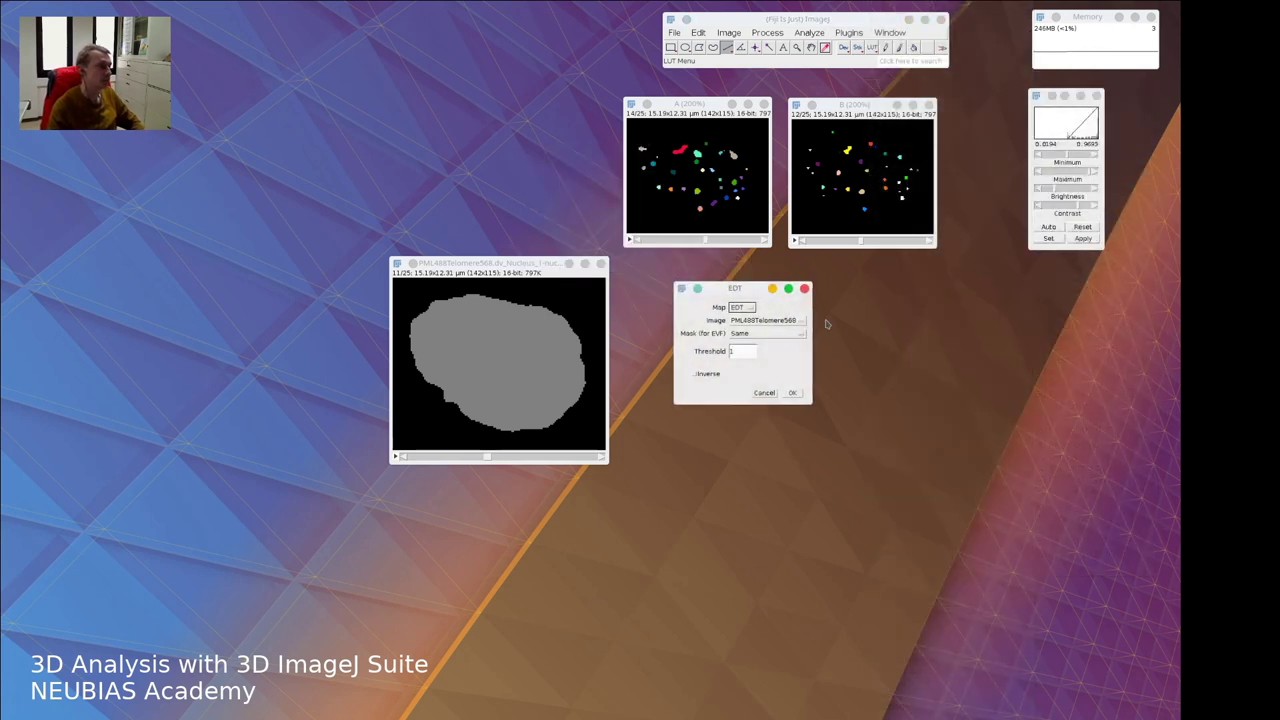
click(745, 308)
click(746, 338)
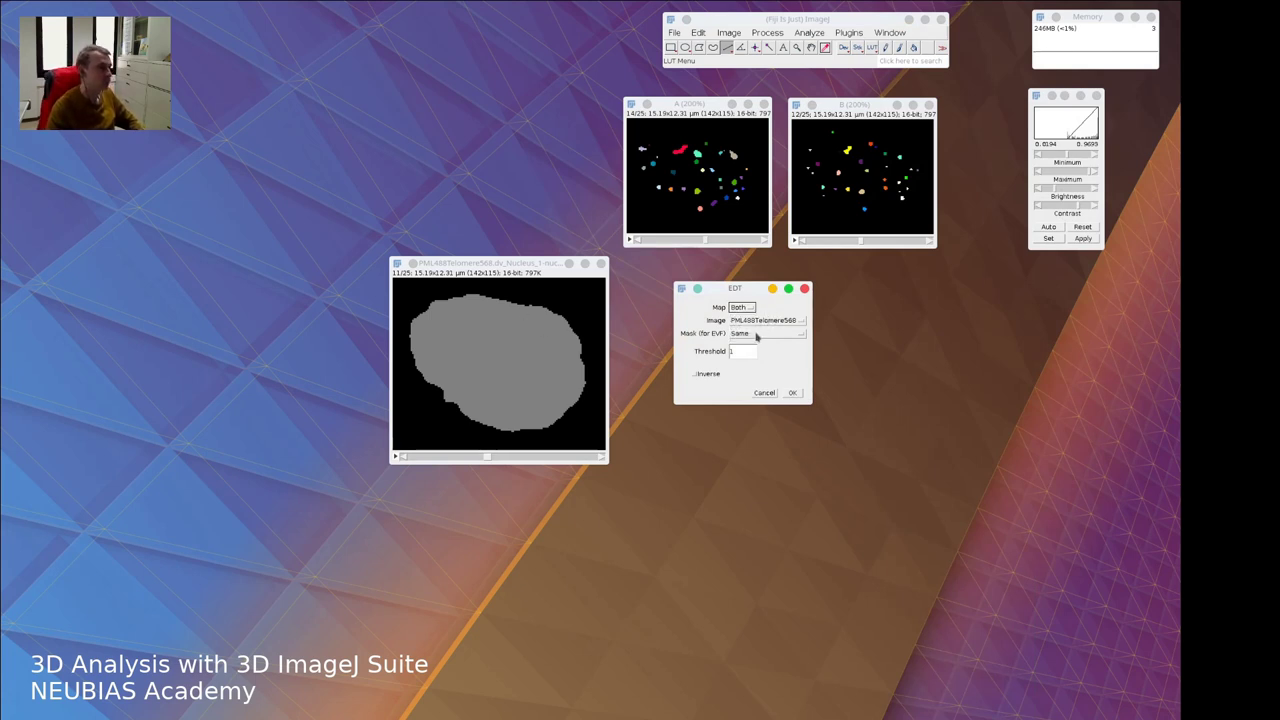
double_click(732, 351)
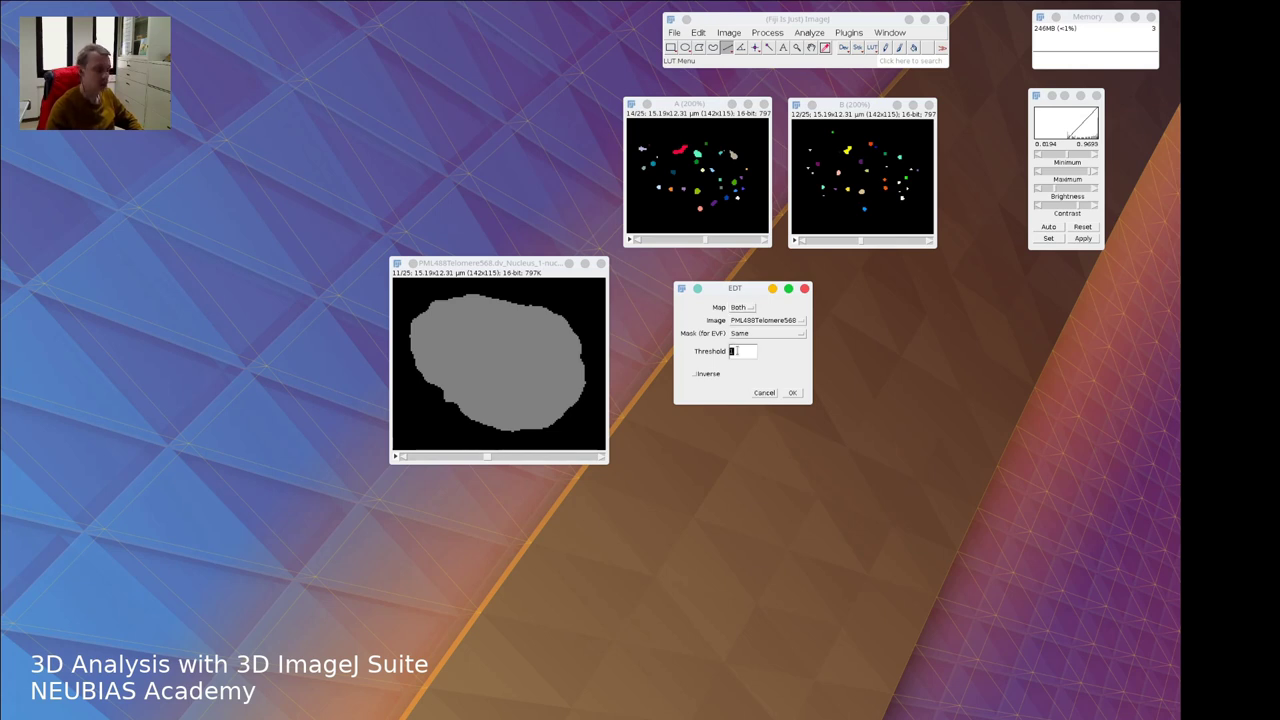
text(0)
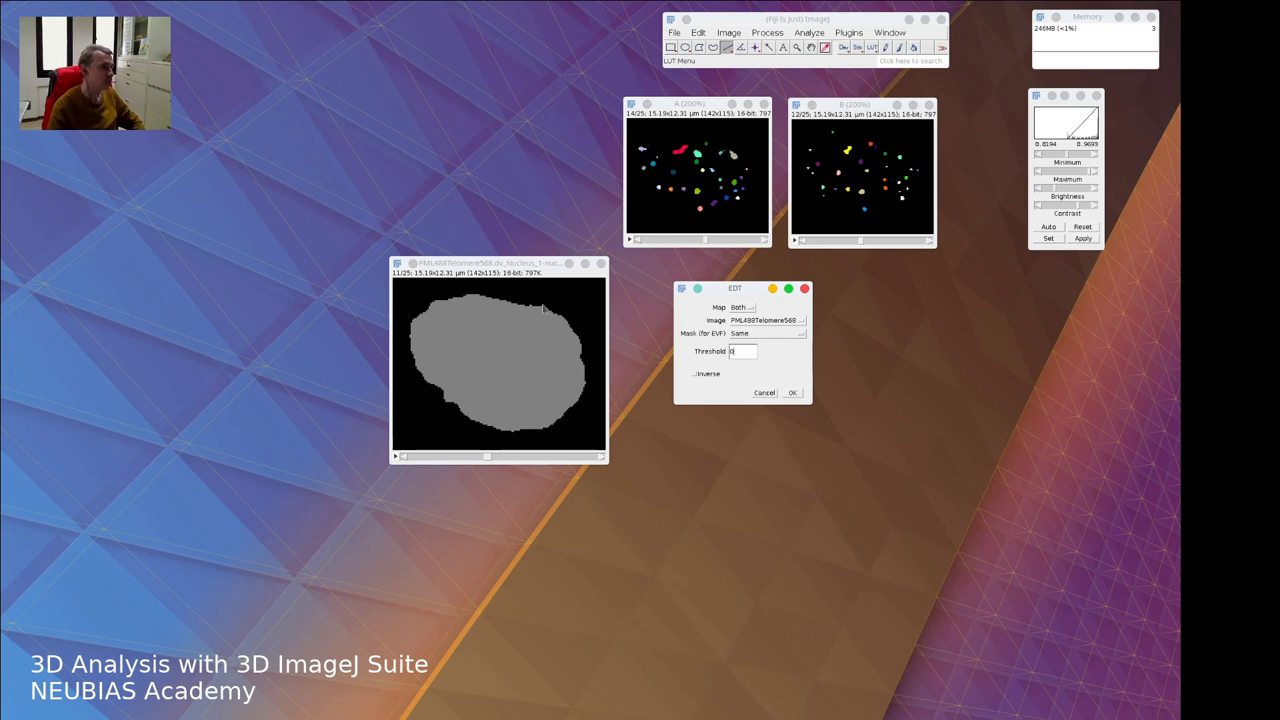
click(792, 392)
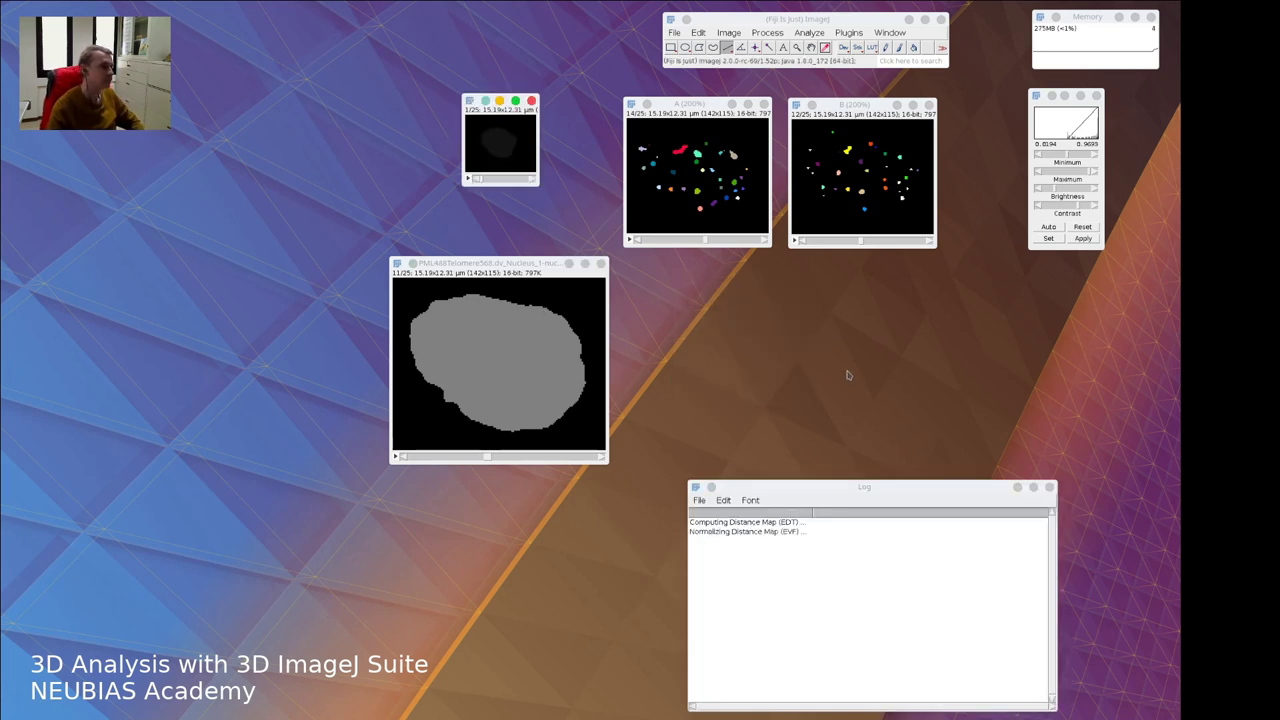
Enlarge the EVF and EDT maps to 400% and arrange them side by side
click(797, 47)
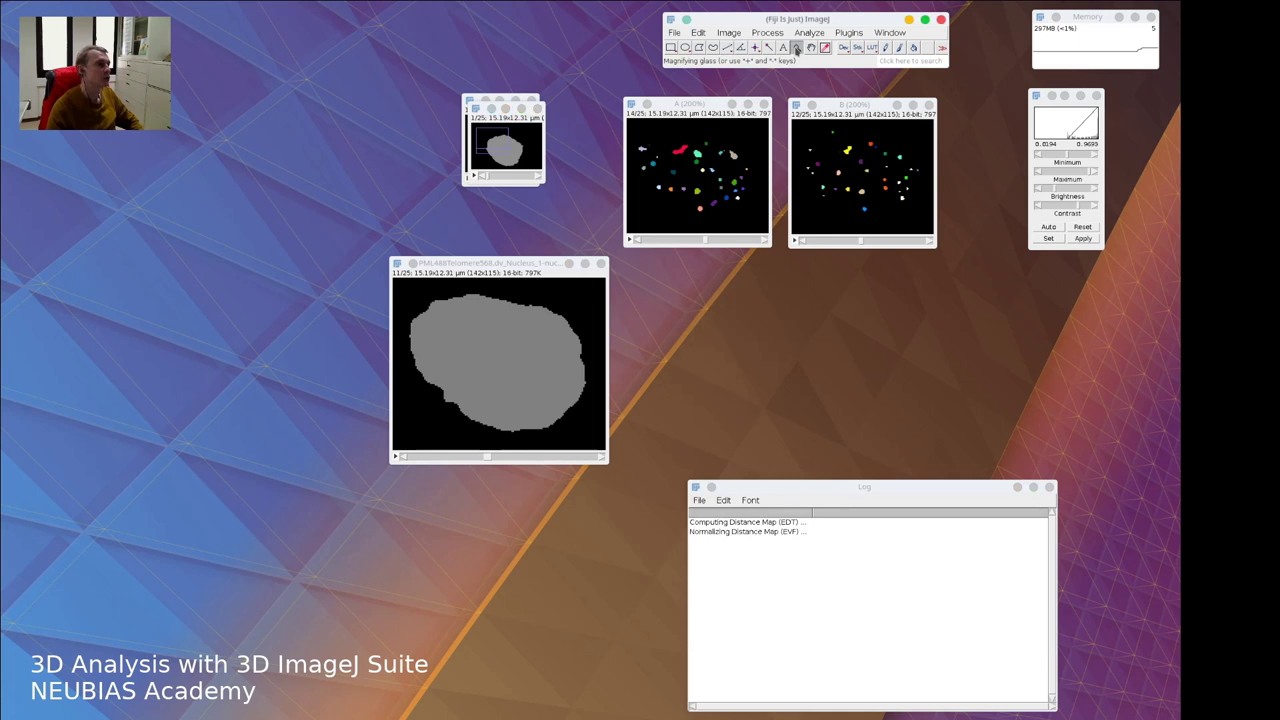
click(521, 145)
click(521, 145)
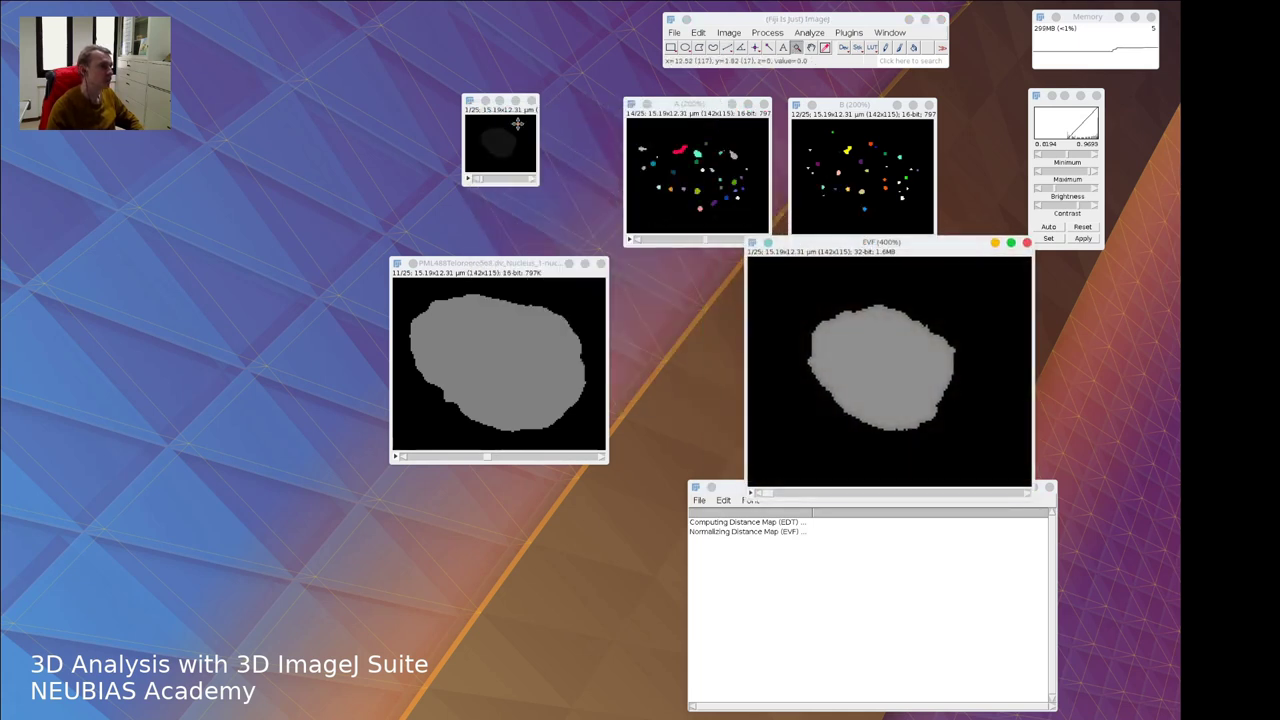
click(510, 130)
click(510, 130)
click(623, 274)
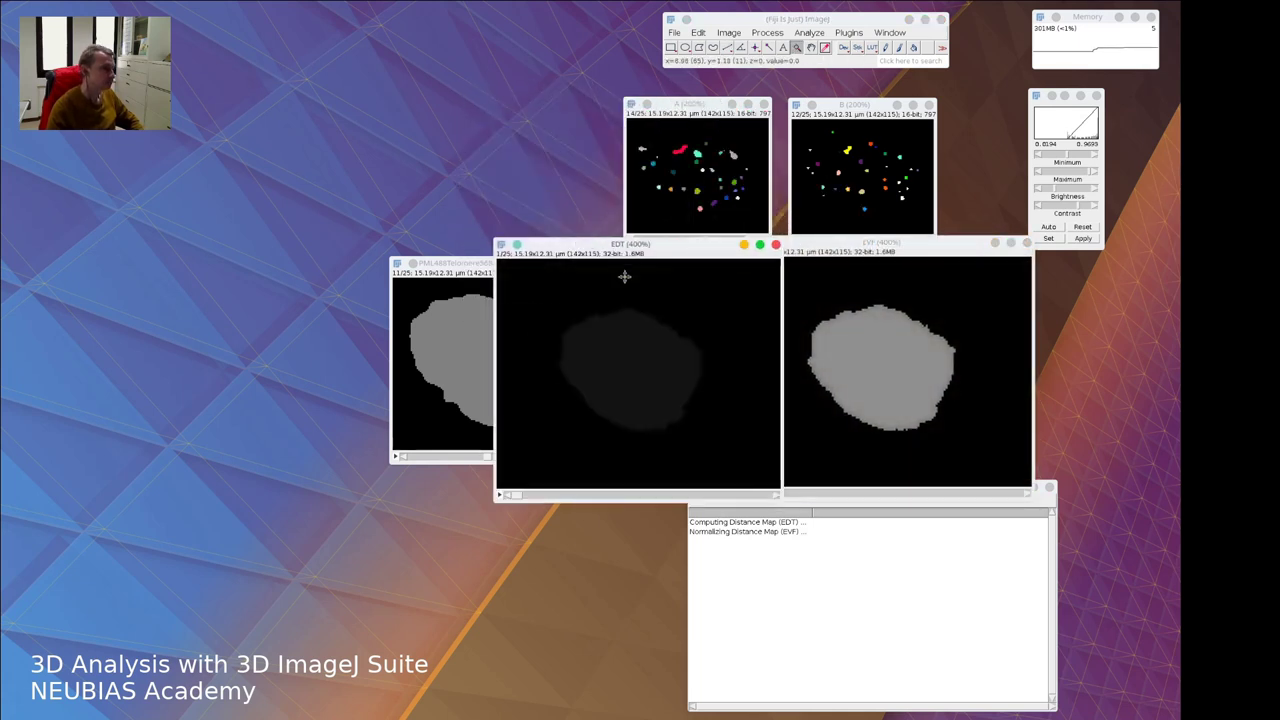
drag(620, 244, 589, 242)
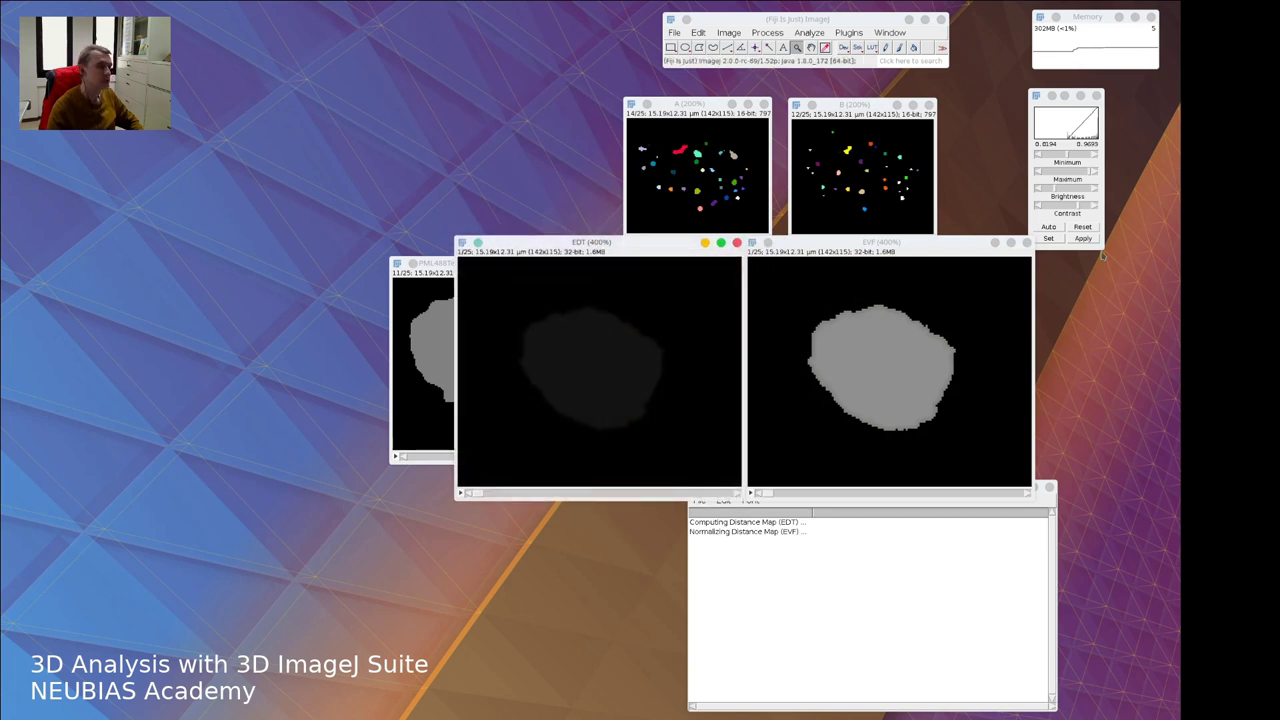
Apply automatic contrast to the EDT map and the EVF map
click(1048, 228)
click(926, 243)
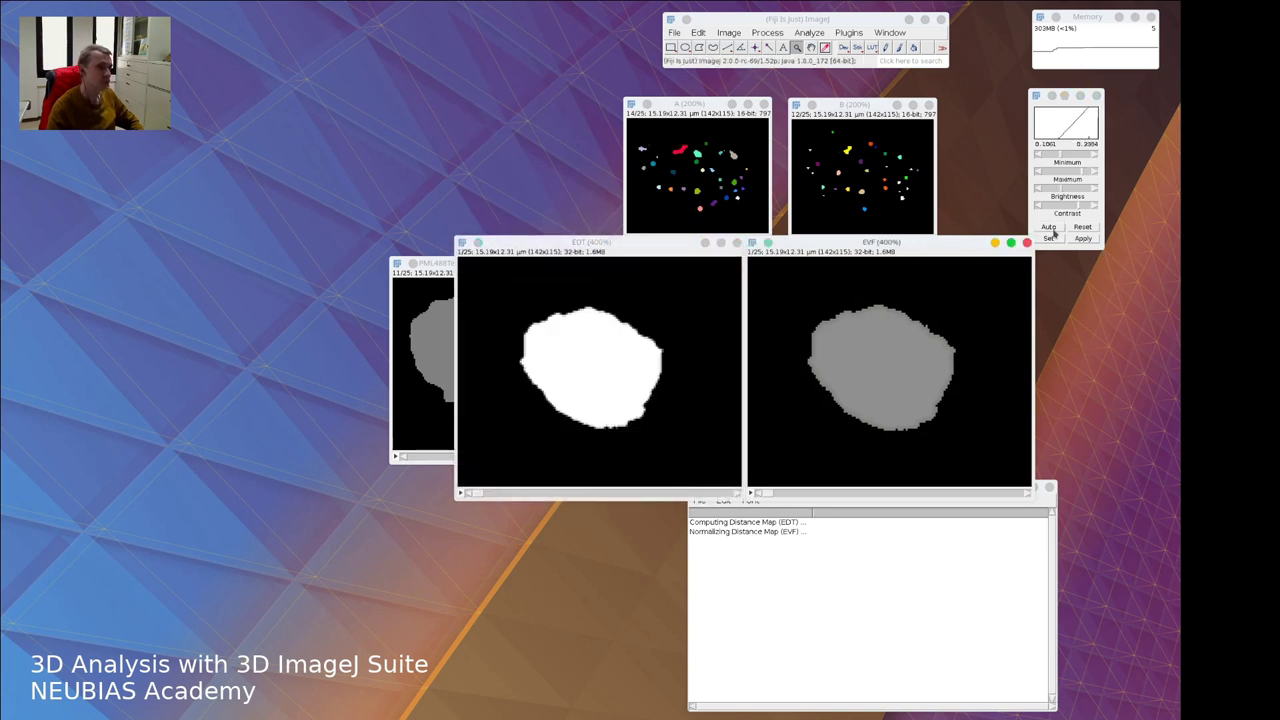
click(1048, 228)
Apply the Fire lookup table to the EDT map and auto-adjust its contrast on slice 13
click(638, 243)
click(729, 33)
mouse_move(756, 220)
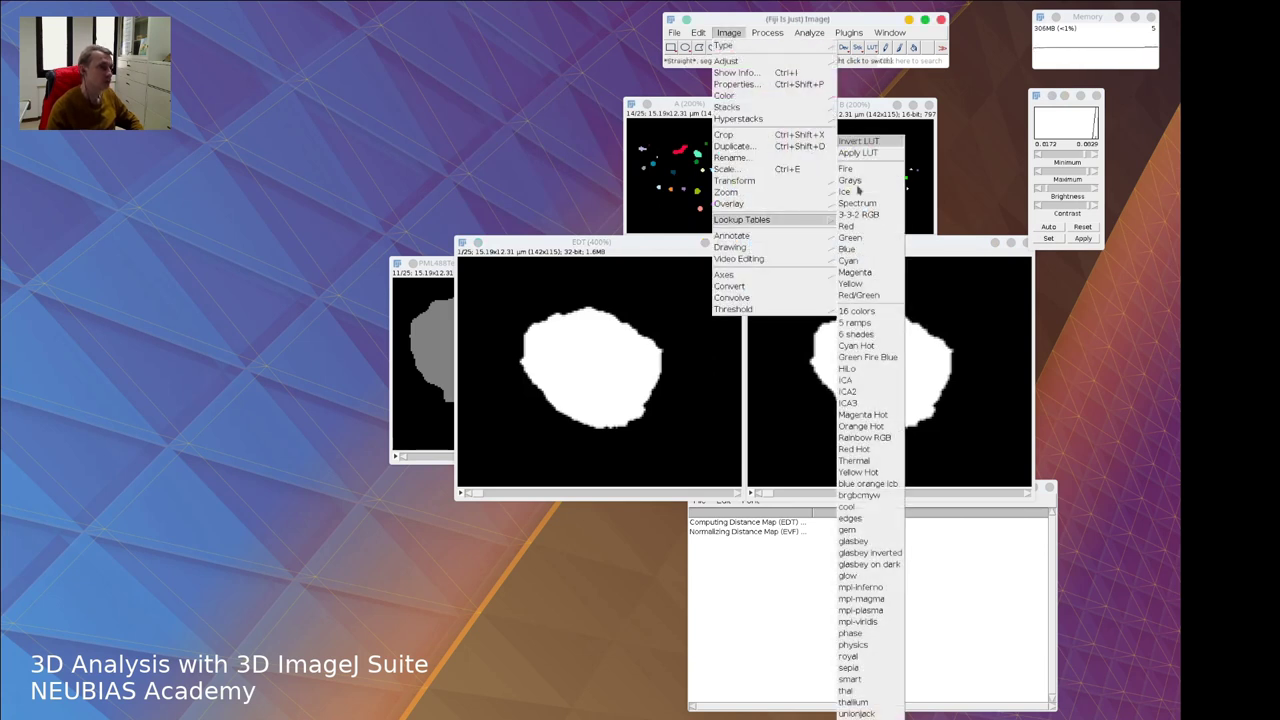
click(845, 170)
click(1048, 228)
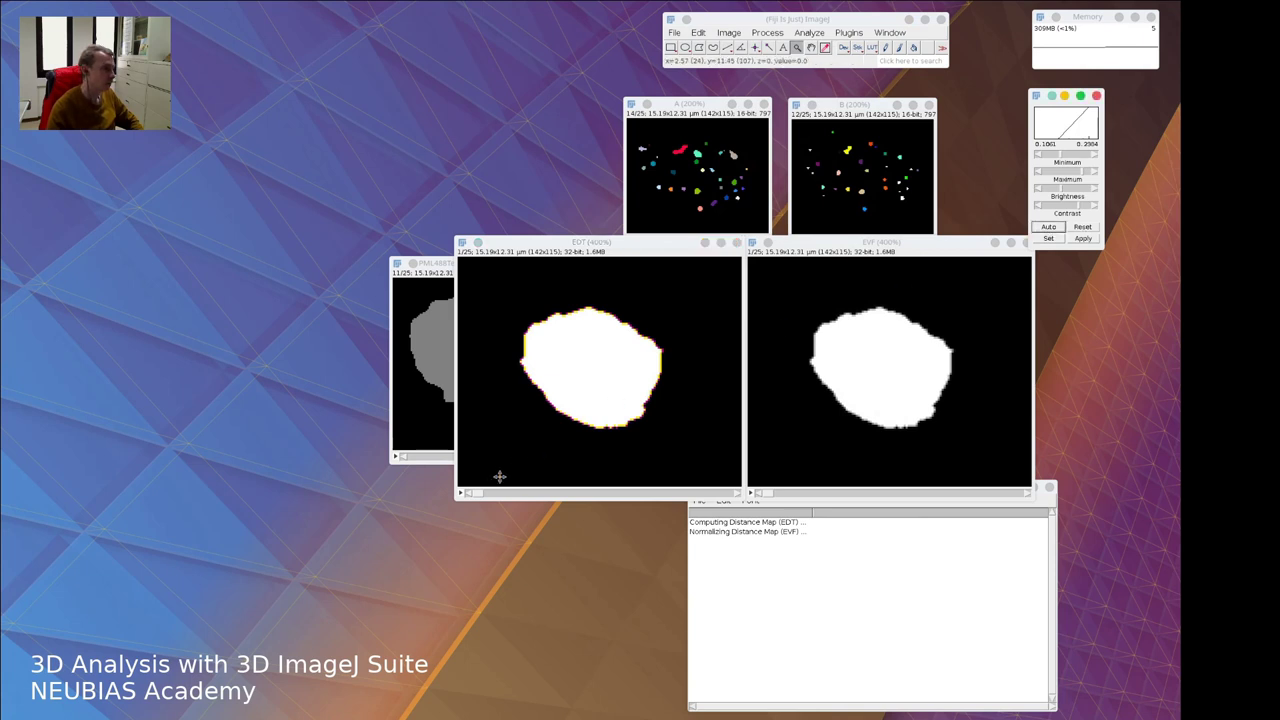
drag(479, 494, 605, 493)
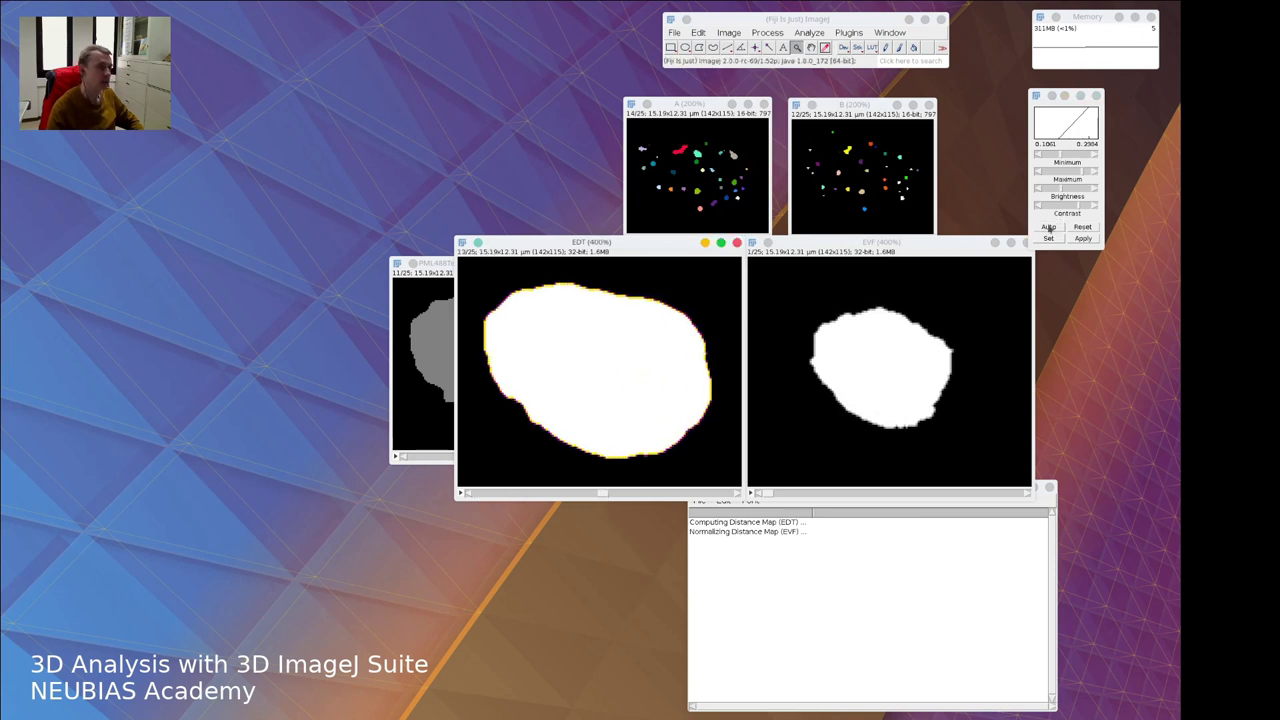
Show slice 13 of the EVF map, auto-adjust its contrast and apply the Fire lookup table
click(845, 268)
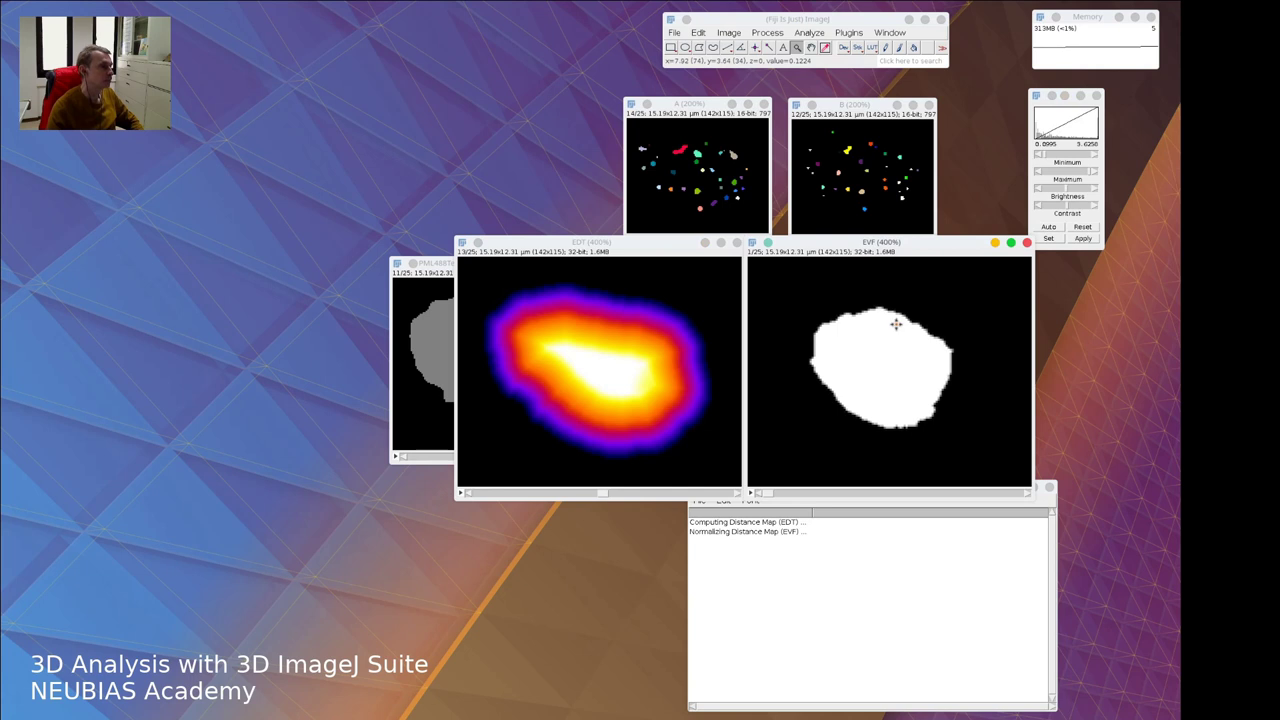
scroll(897, 325, down, 8)
scroll(897, 325, down, 4)
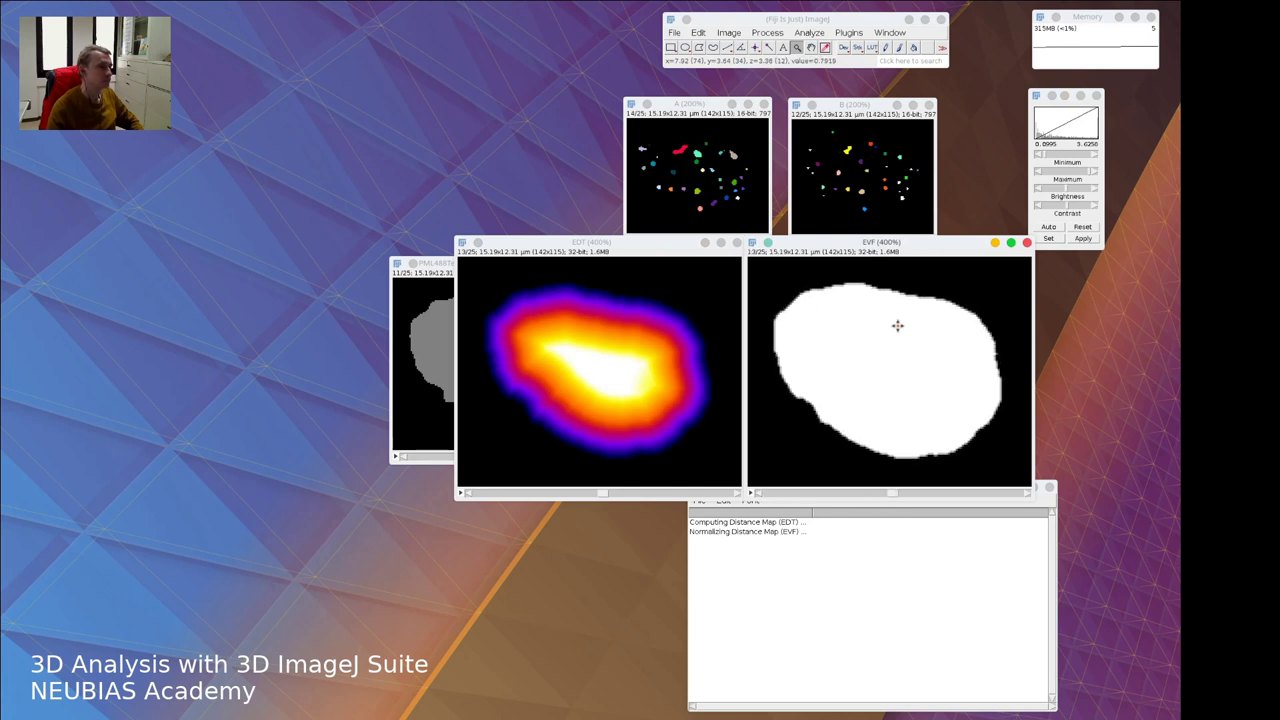
click(1048, 228)
click(728, 32)
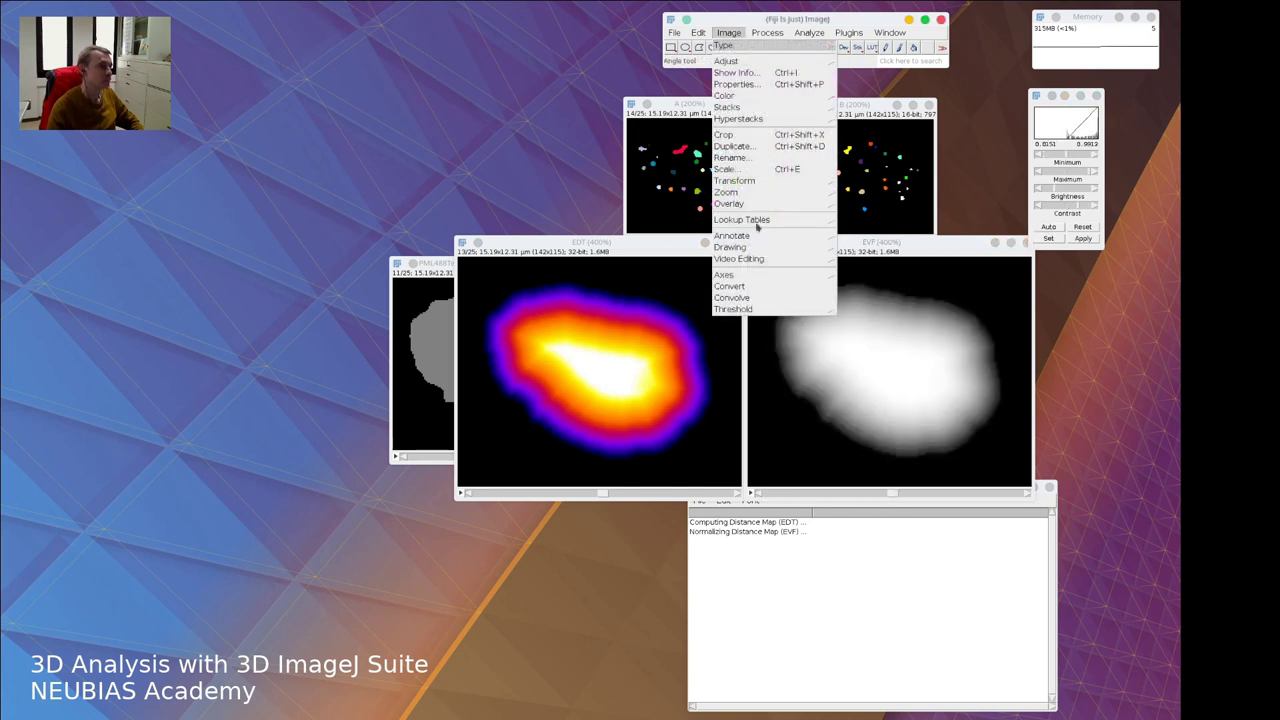
mouse_move(784, 220)
click(850, 170)
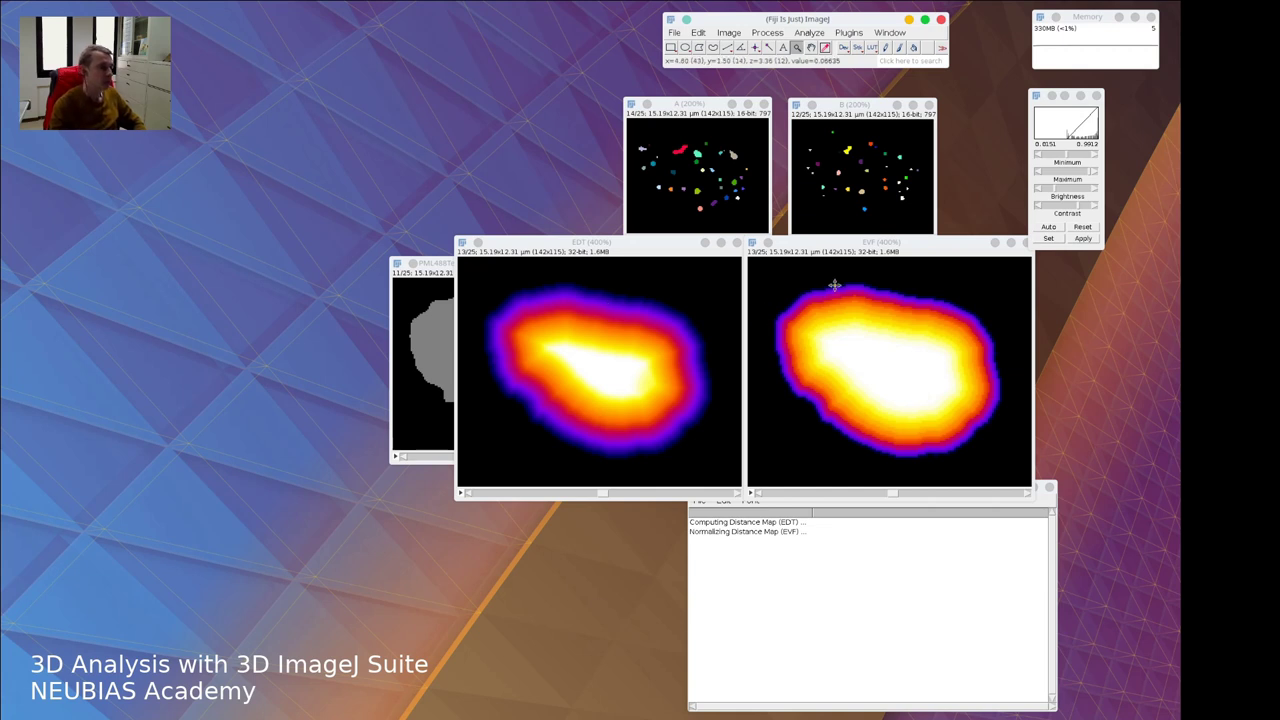
Close the EDT map and arrange the nucleus image, enlarged to 400%, and the EVF map without overlap
click(736, 243)
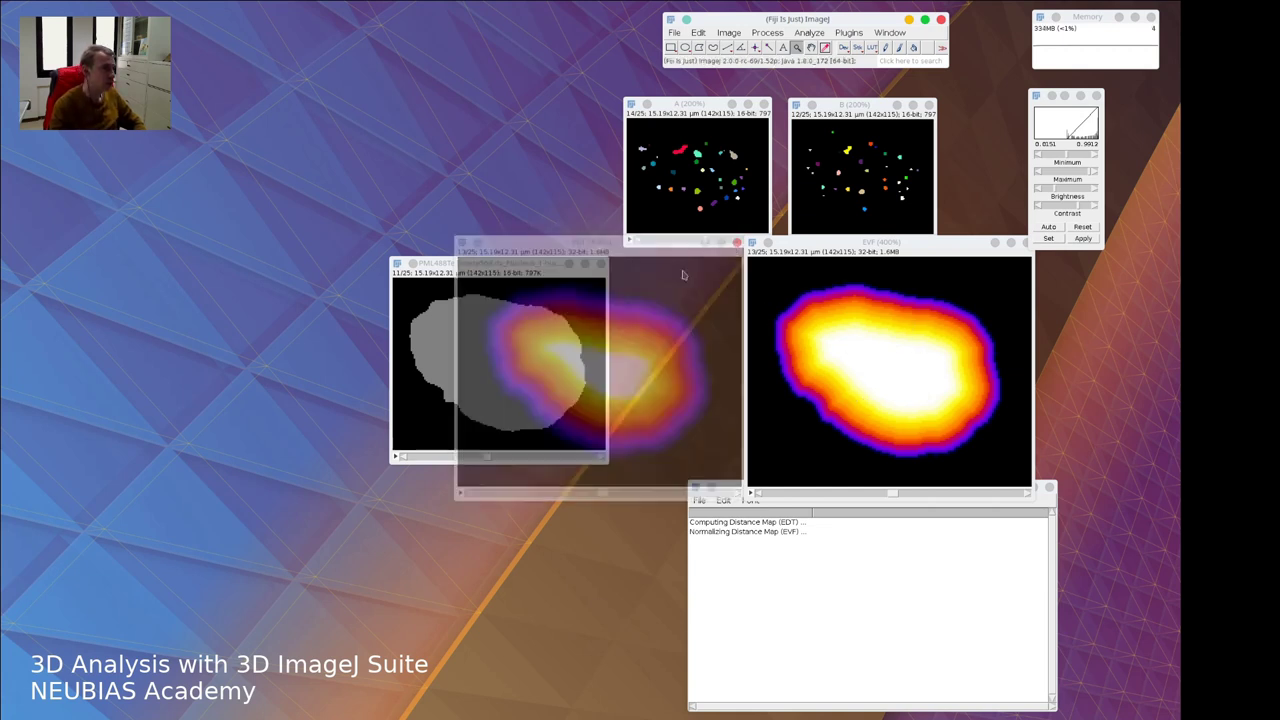
drag(552, 265, 401, 28)
click(867, 240)
drag(867, 231, 732, 253)
Run 3D EVF Distribution with step 0.02, EVF as the EVF image, A as the signal and Density as the values
click(849, 32)
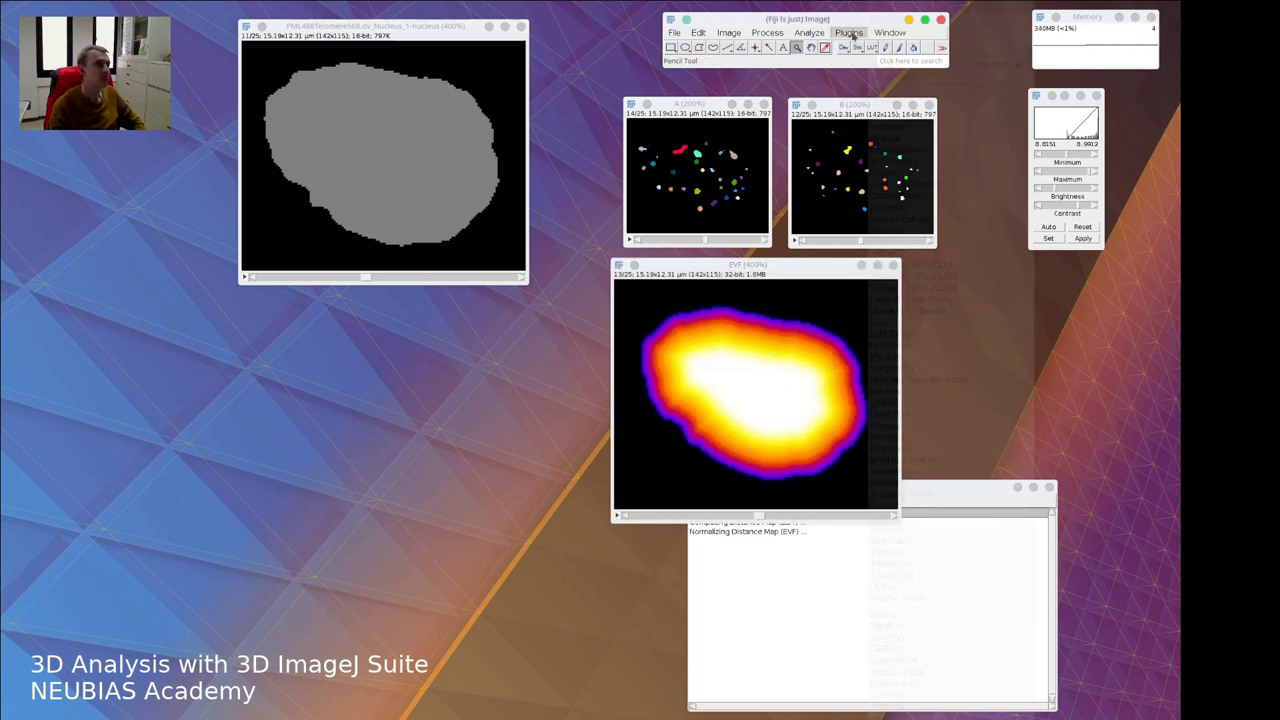
mouse_move(875, 92)
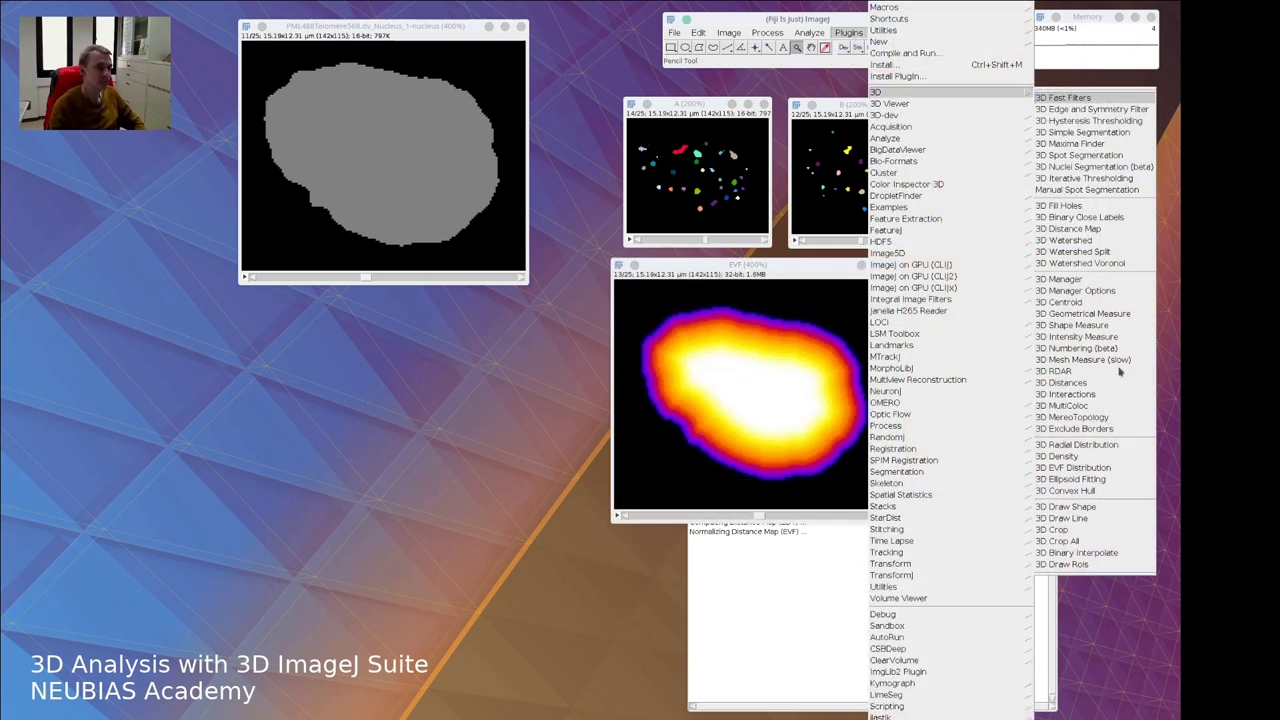
click(1079, 467)
drag(590, 162, 960, 276)
click(962, 297)
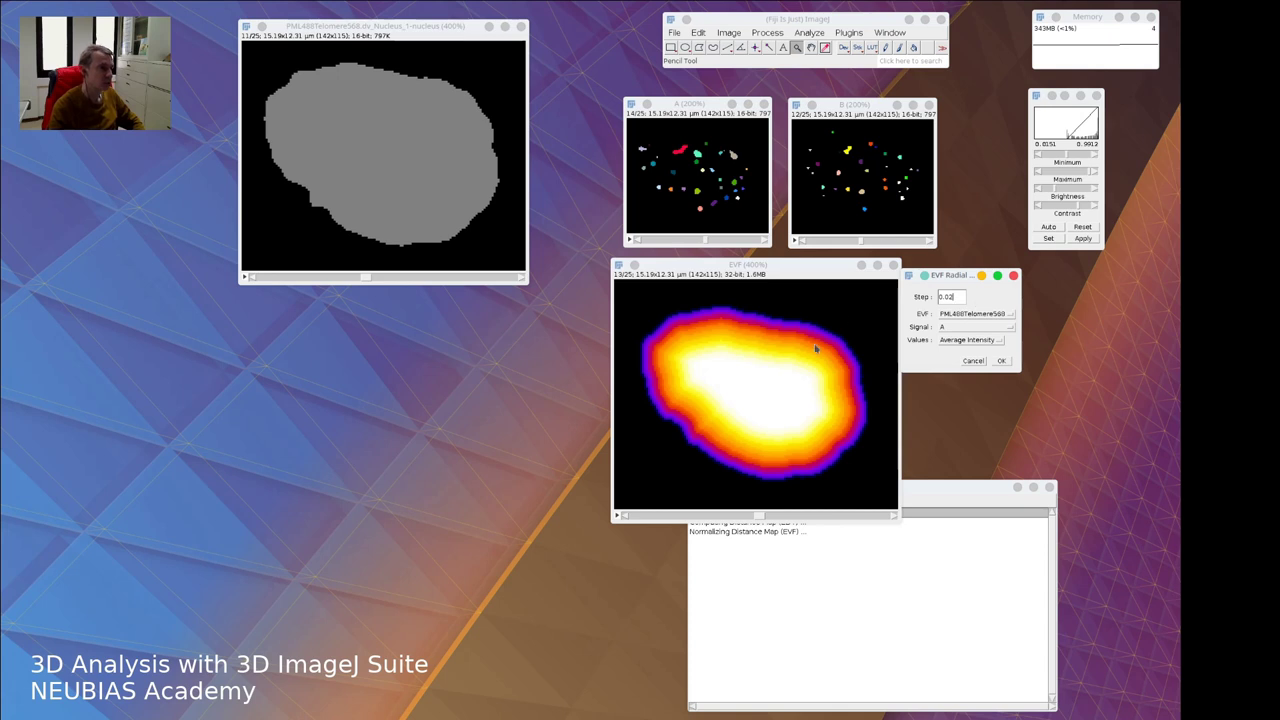
click(966, 316)
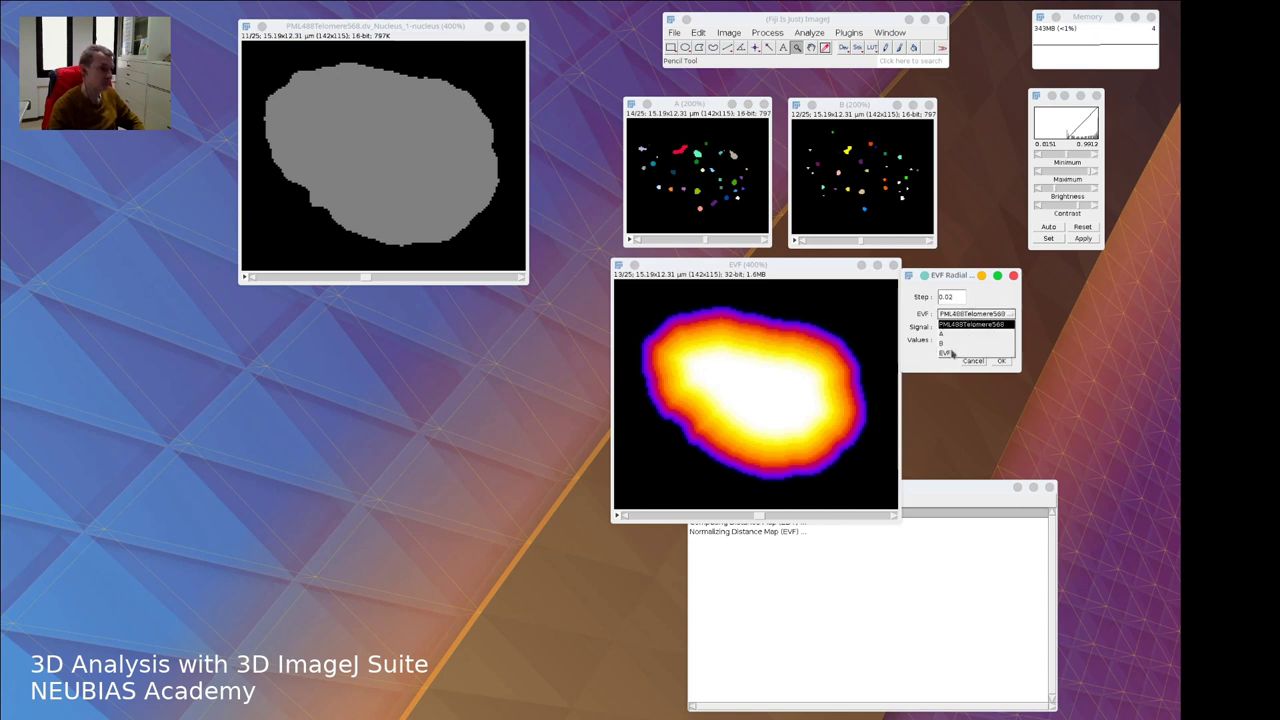
click(952, 350)
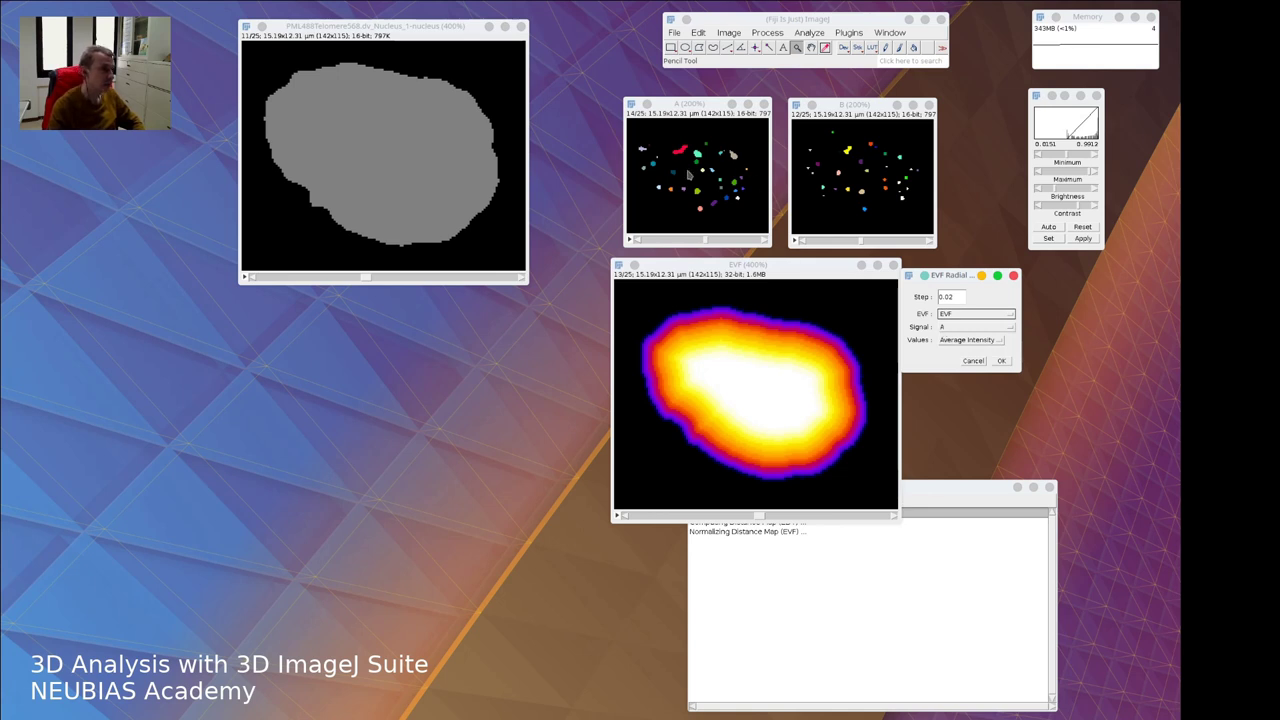
click(962, 342)
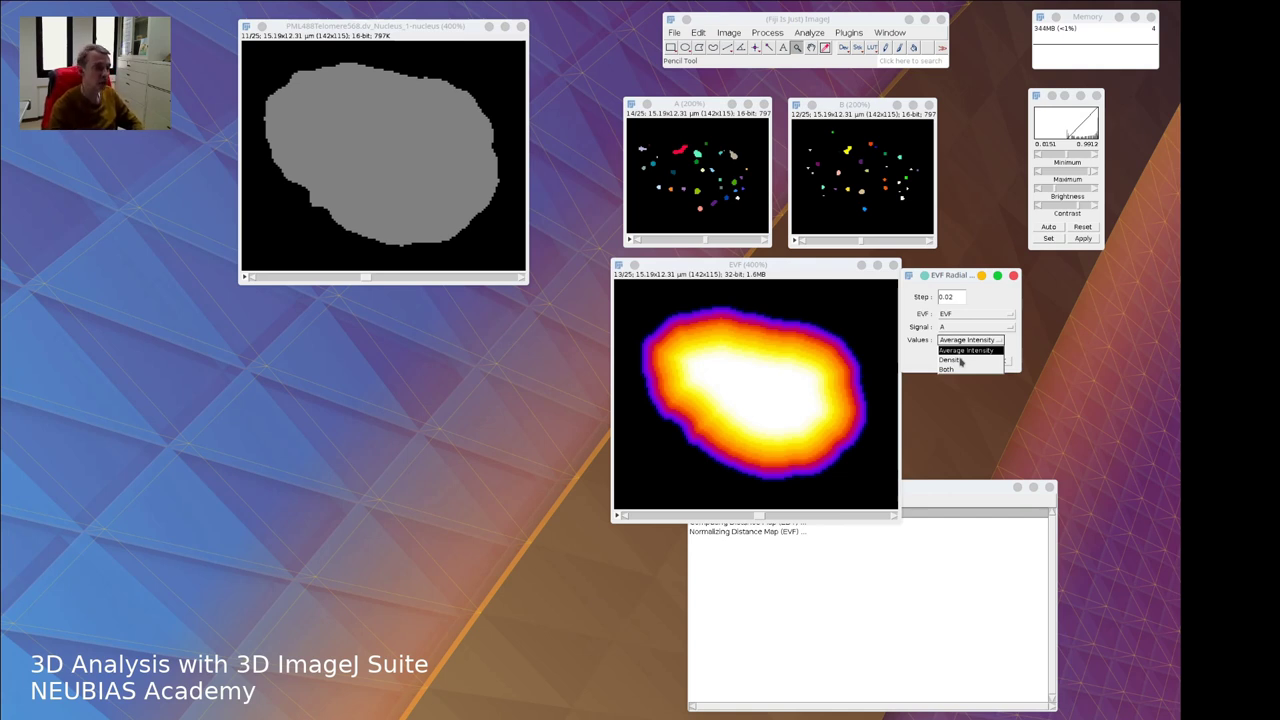
click(958, 360)
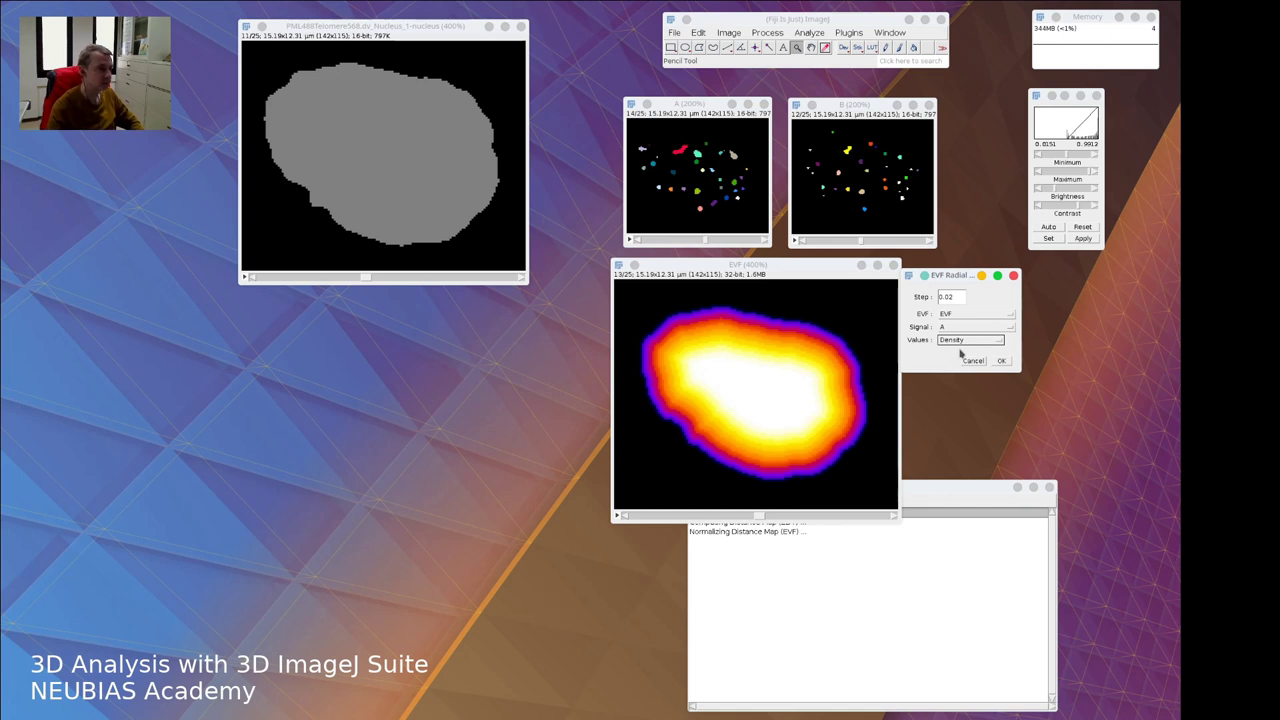
click(1002, 362)
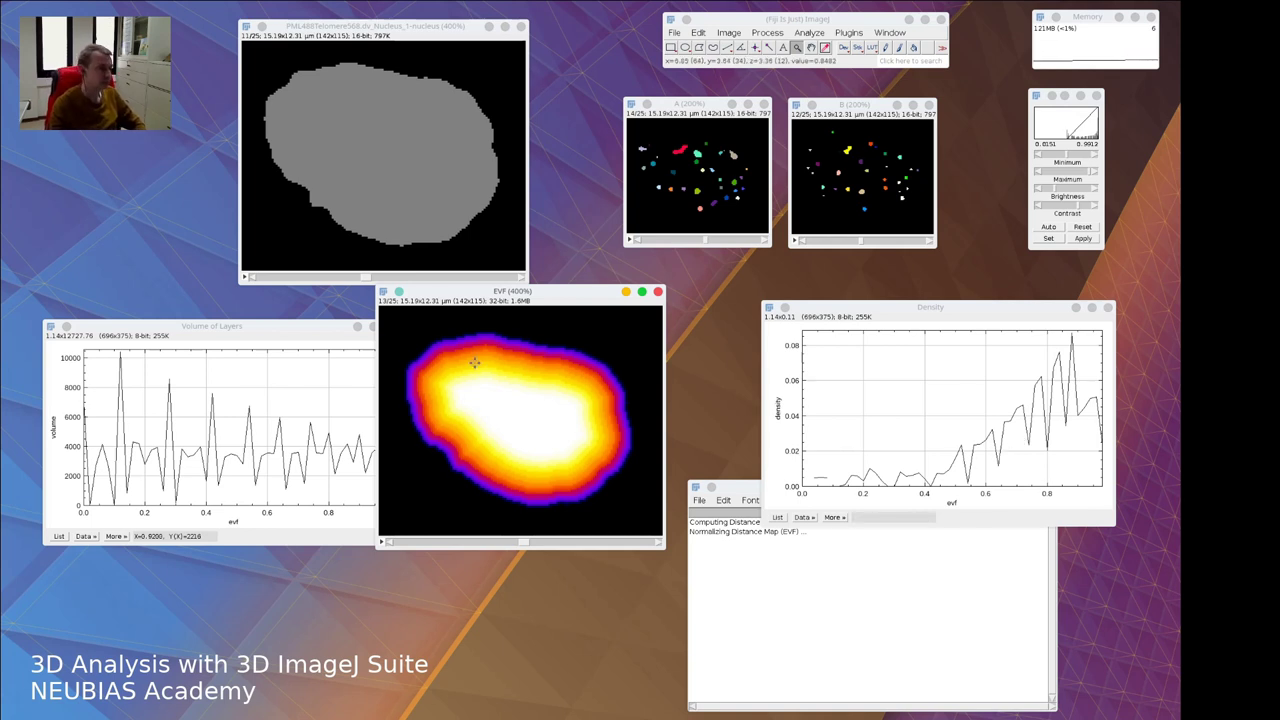
Close the Volume of Layers plot, then move the log aside and place the EVF map beside the Density plot
drag(330, 330, 1048, 346)
drag(965, 350, 533, 358)
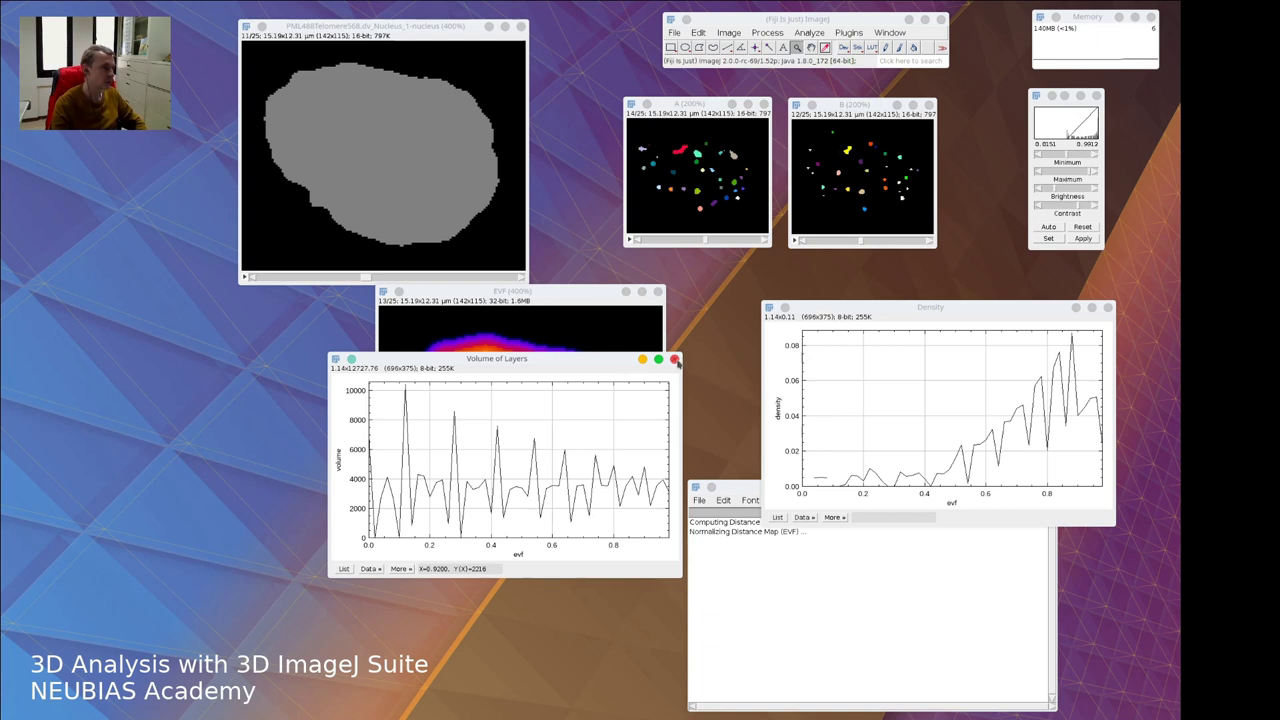
click(675, 359)
drag(752, 488, 61, 466)
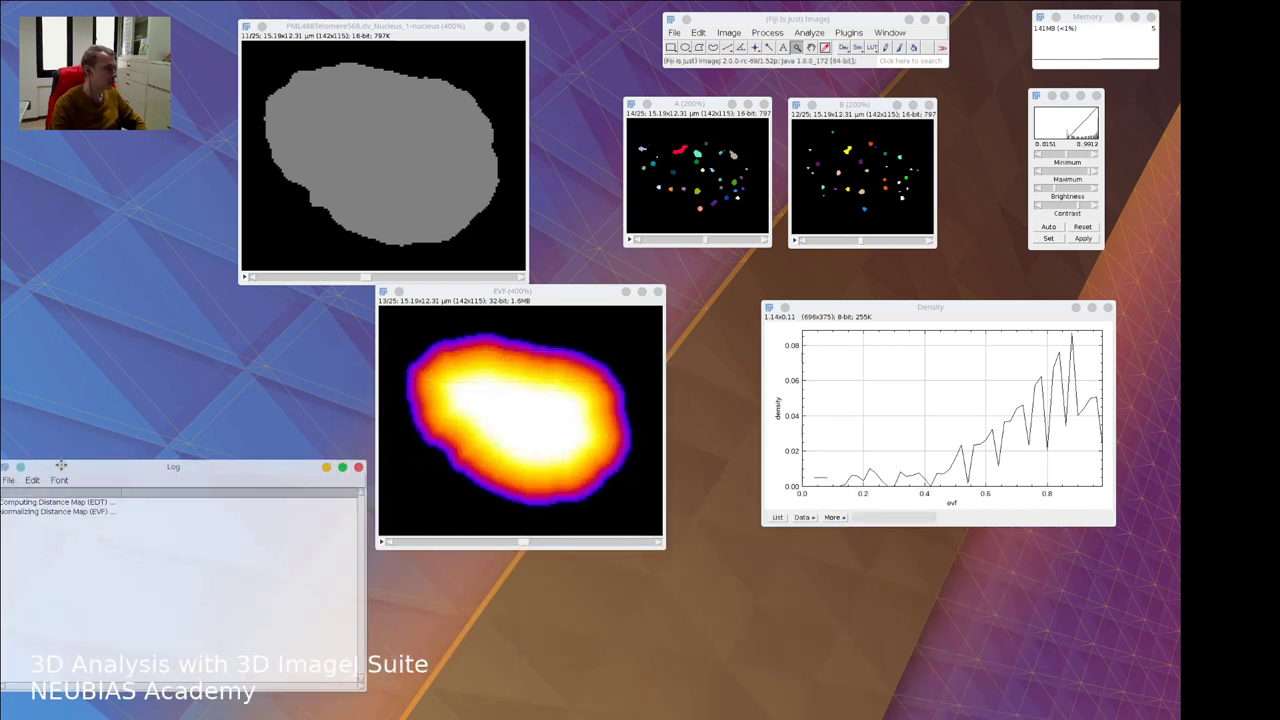
drag(512, 294, 568, 317)
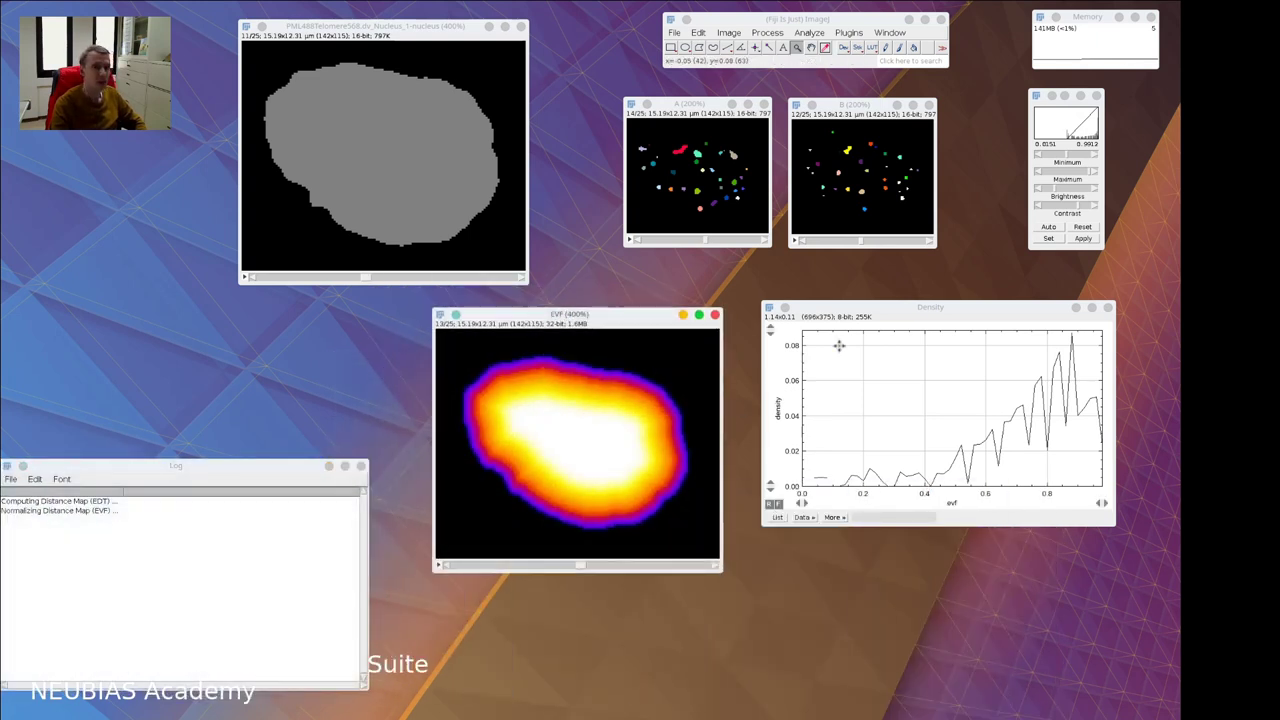